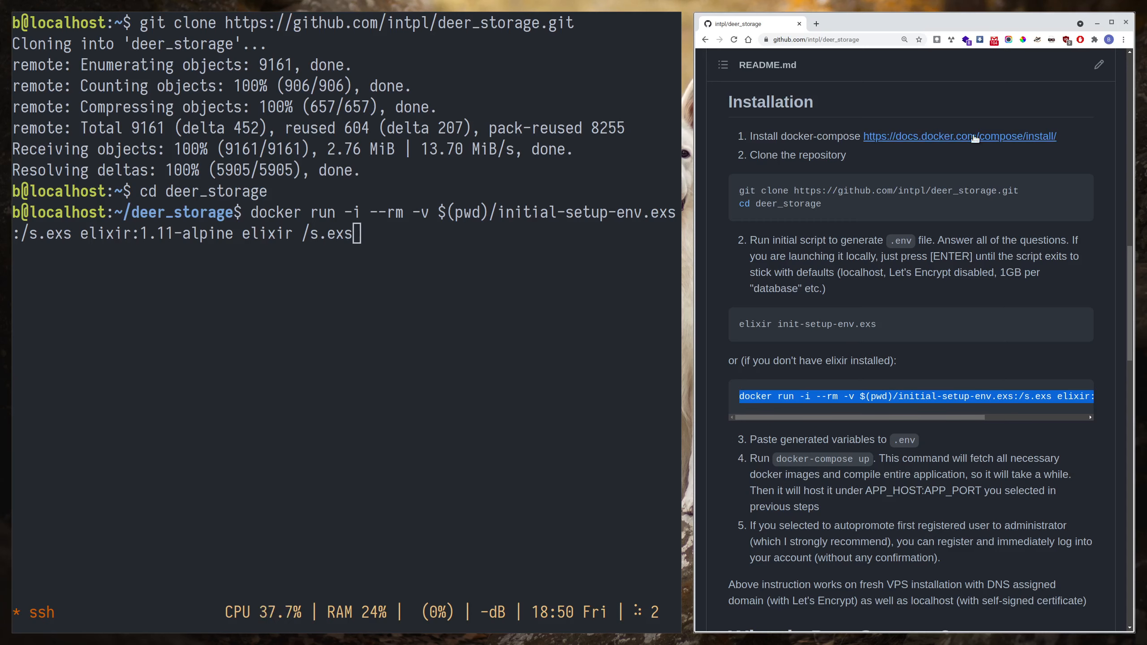
# - Run the initial setup script in the elixir:1.11-alpine container, setting APP_HOST to deerstorage.com and LETSENCRYPT_ENABLED to 1
pyautogui.press('Return')
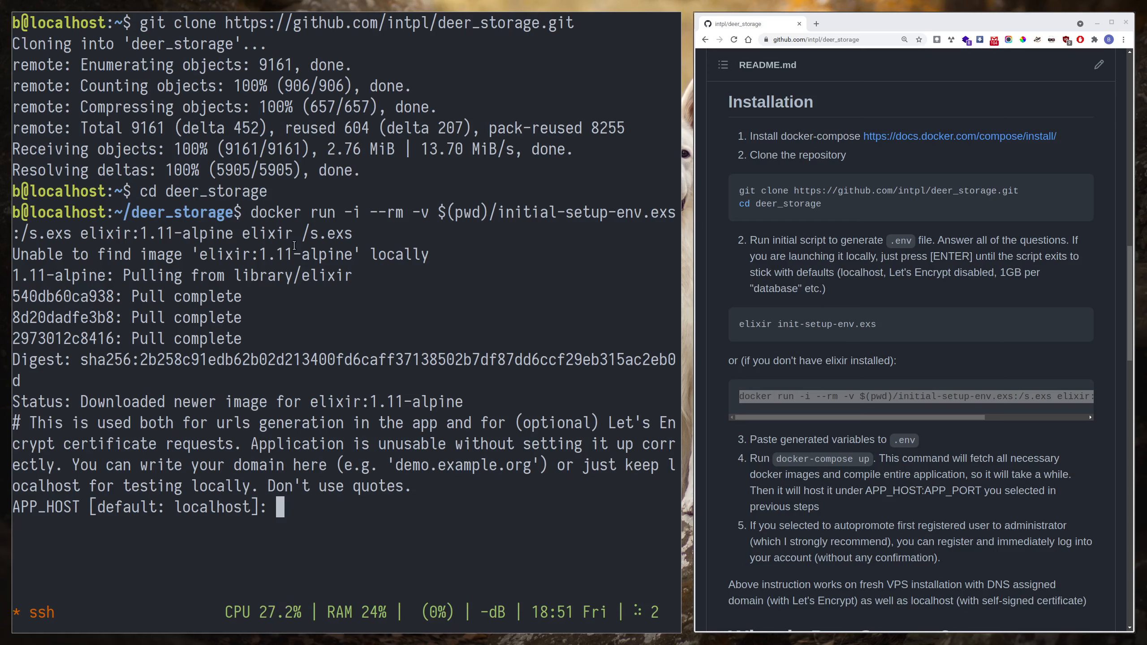
pyautogui.write('deerstorage.com')
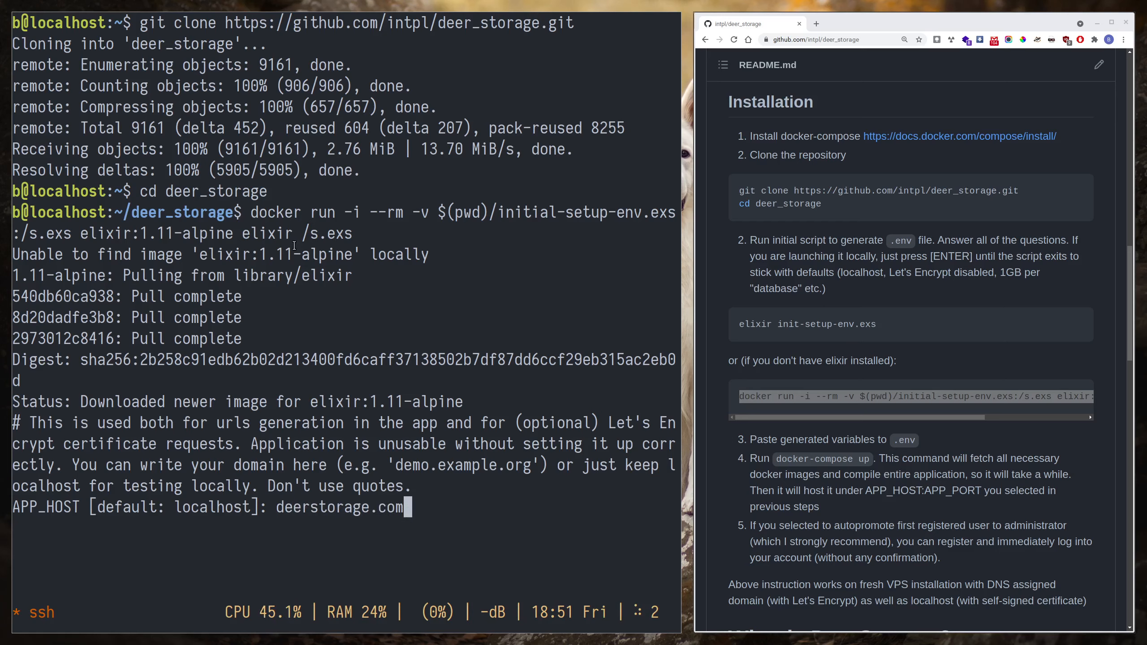
pyautogui.press('Return')
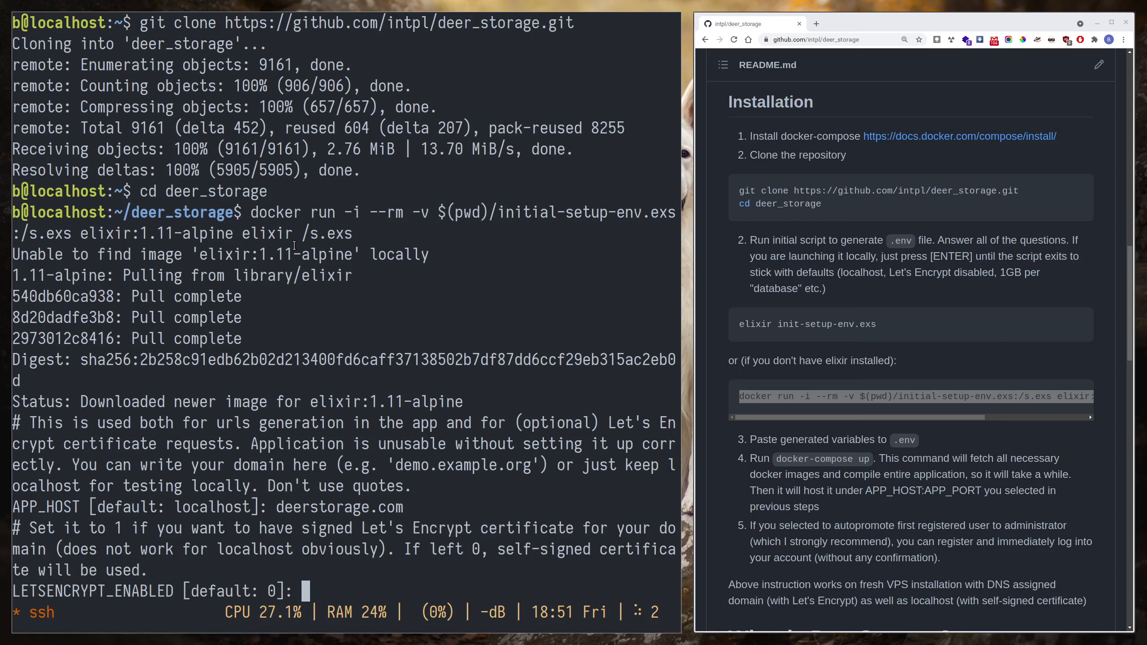
pyautogui.write('1')
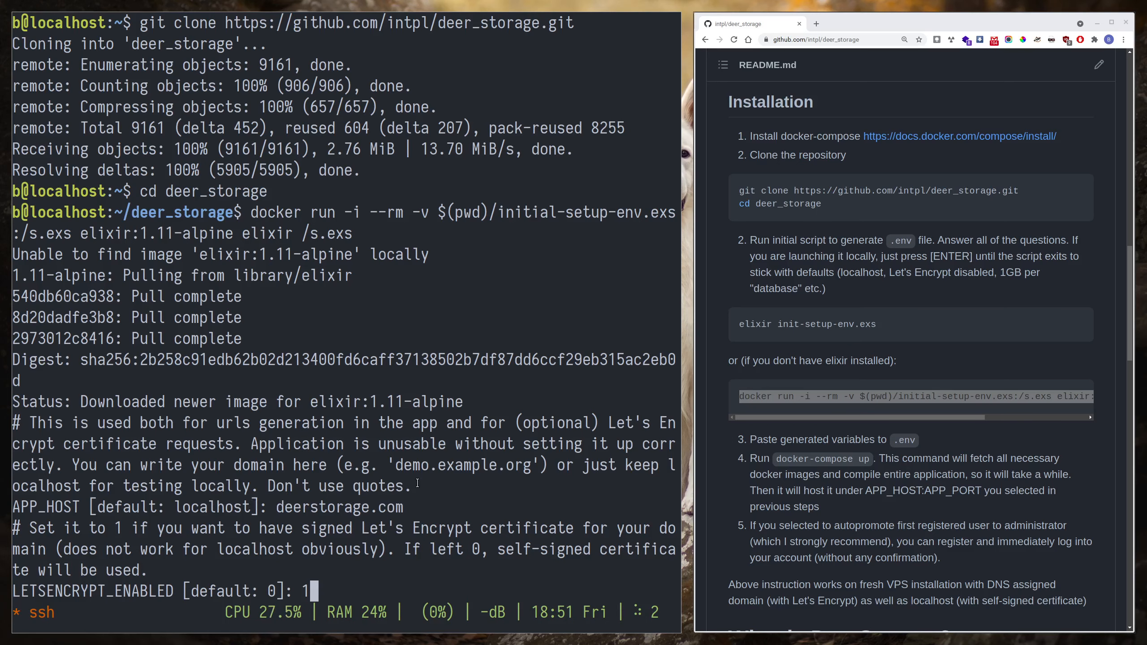
pyautogui.press('Return')
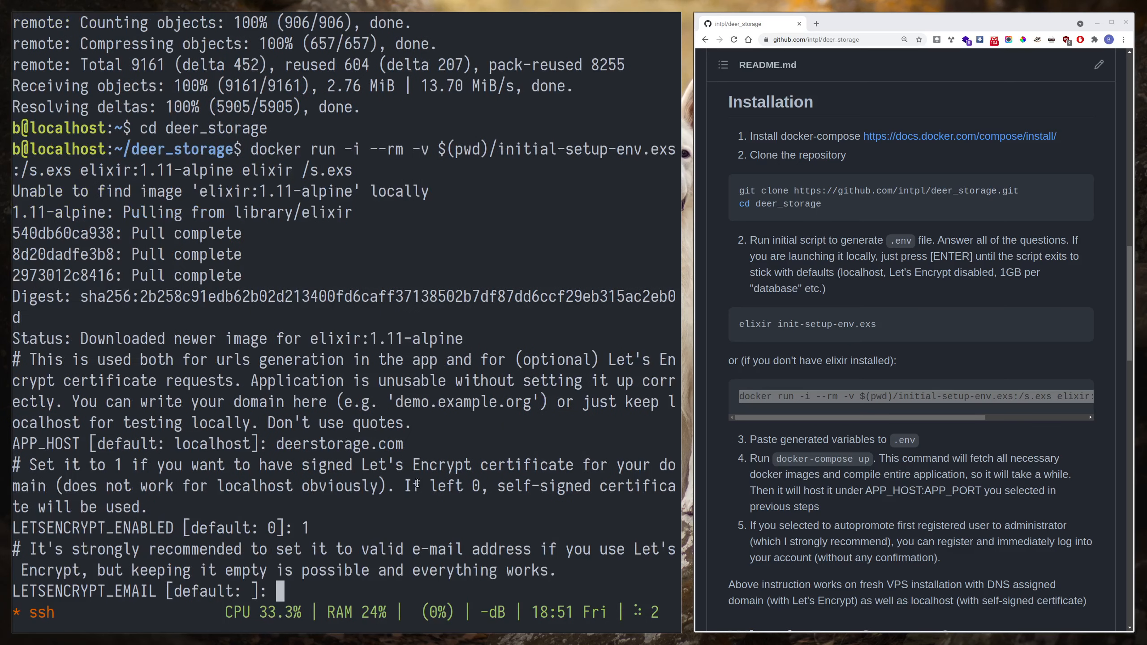
# - Leave LETSENCRYPT_EMAIL empty and accept the defaults for first-user promotion and all new-database limits
pyautogui.press('Return')
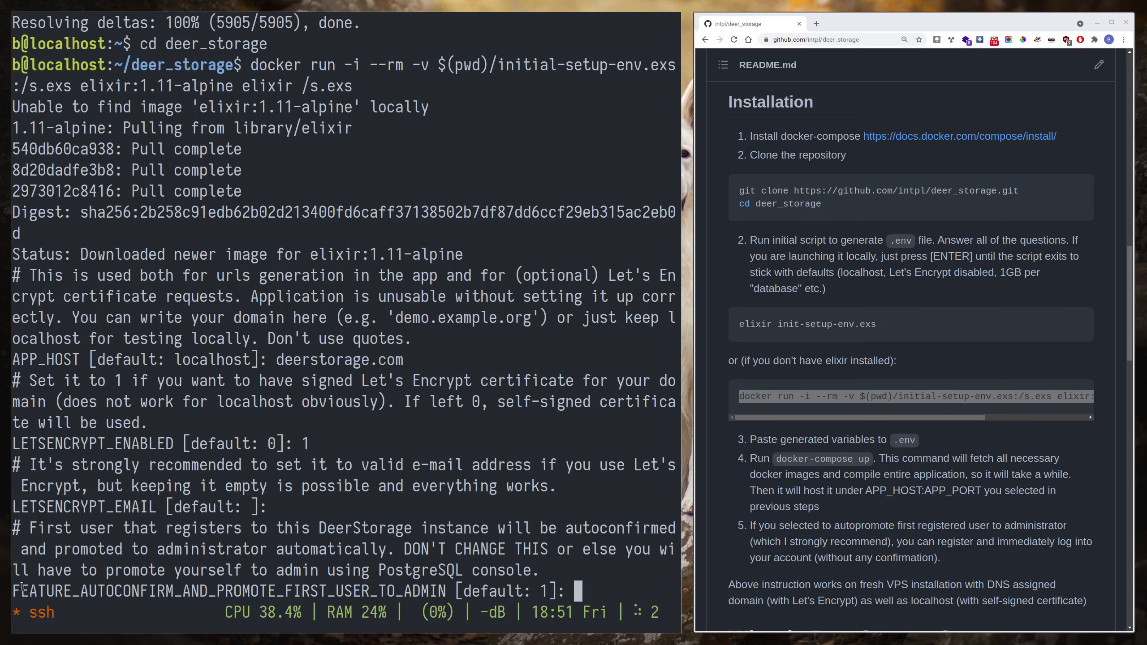
pyautogui.moveTo(16, 588); pyautogui.dragTo(454, 590)
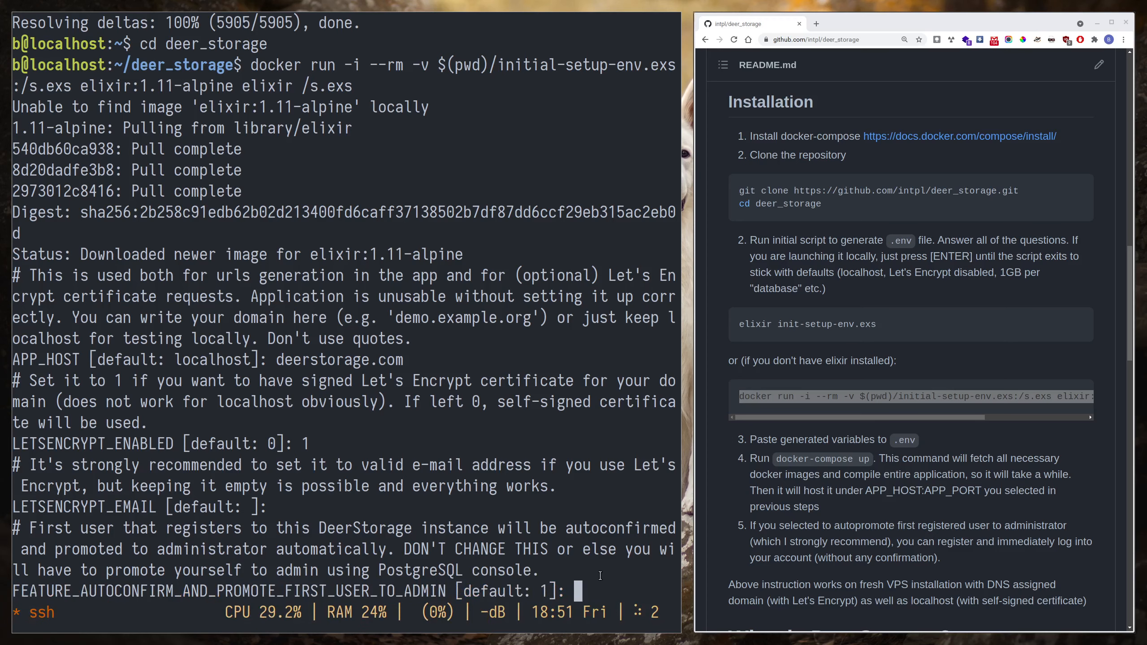
pyautogui.press('Return')
pyautogui.press('Return')
pyautogui.press('Return')
pyautogui.press('Return')
pyautogui.press('Return')
pyautogui.press('Return')
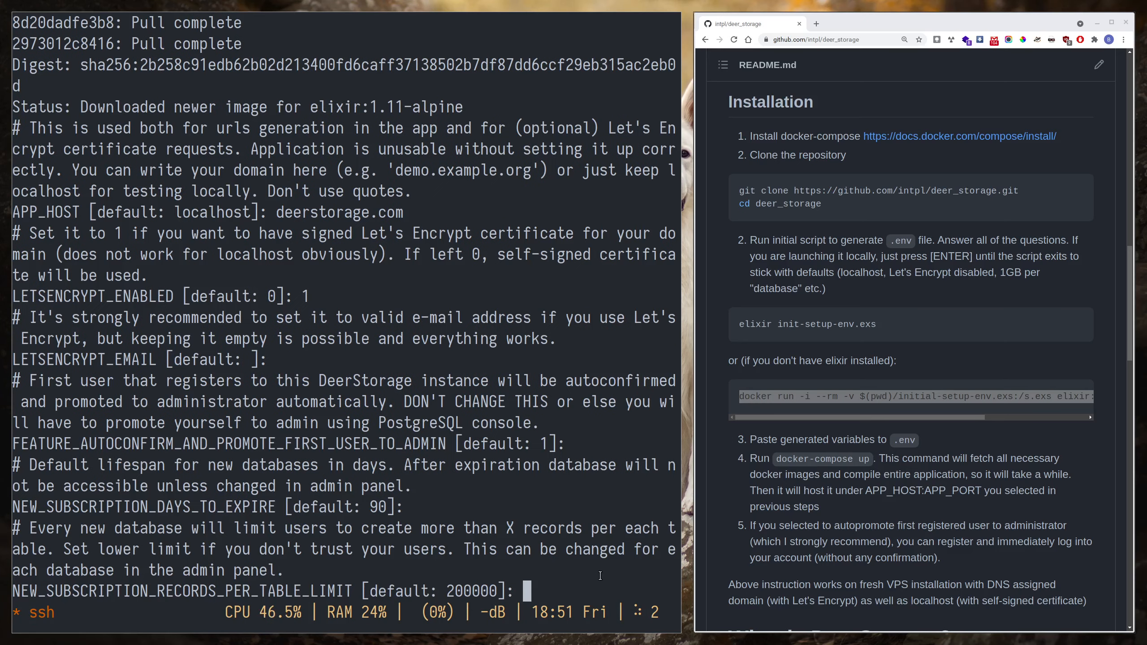
pyautogui.press('Return')
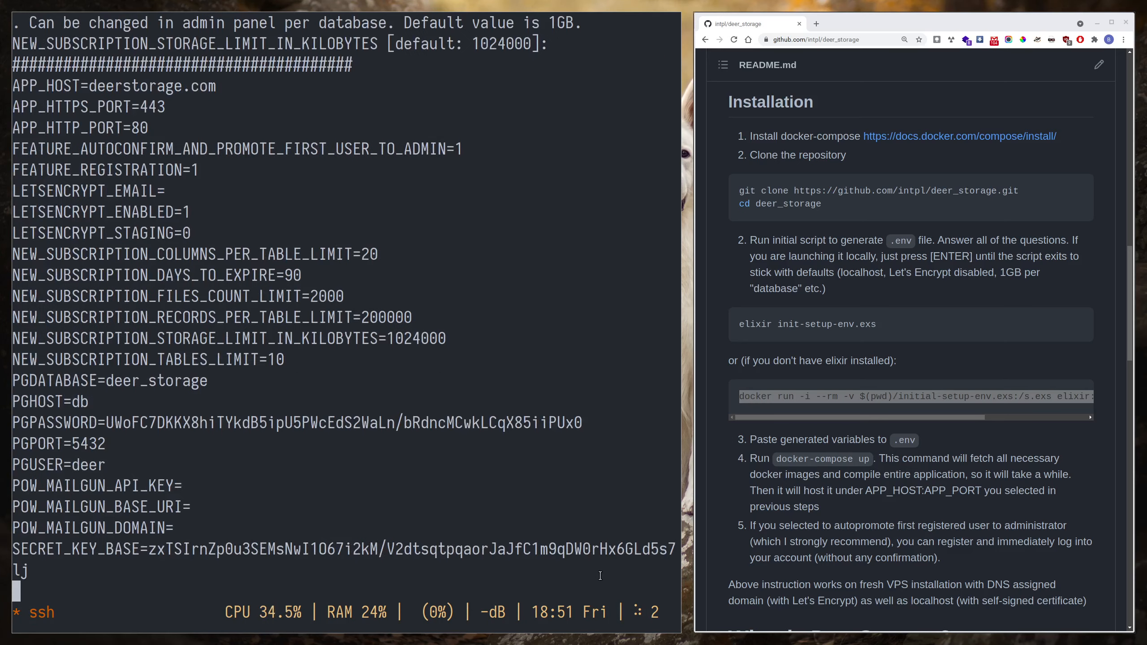
# - Copy the generated environment variables from the terminal output, from SECRET_KEY_BASE up to APP_HOST
pyautogui.hotkey('ctrl', 'b')
pyautogui.press('[')
pyautogui.press('Up')
pyautogui.press('space')
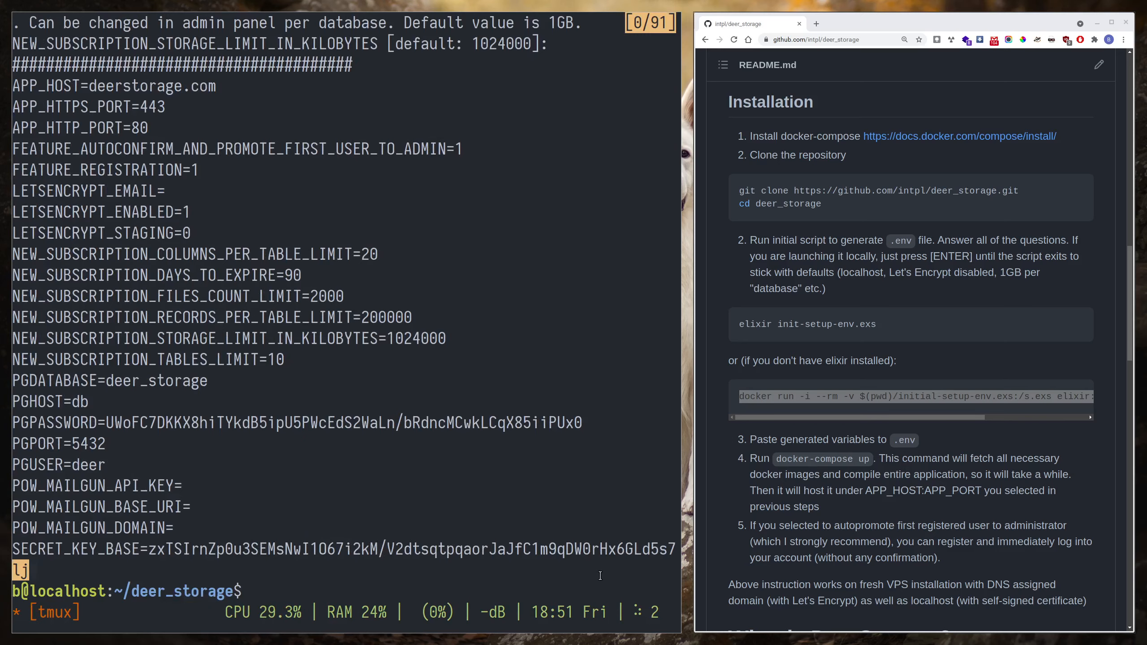
pyautogui.press('Up')
pyautogui.press('Up')
pyautogui.press('Up')
pyautogui.press('Up')
pyautogui.press('Up')
pyautogui.press('Up')
pyautogui.press('Up')
pyautogui.press('Up')
pyautogui.press('Up')
pyautogui.press('Up')
pyautogui.press('Up')
pyautogui.press('Up')
pyautogui.press('Up')
pyautogui.press('Up')
pyautogui.press('Up')
pyautogui.press('Up')
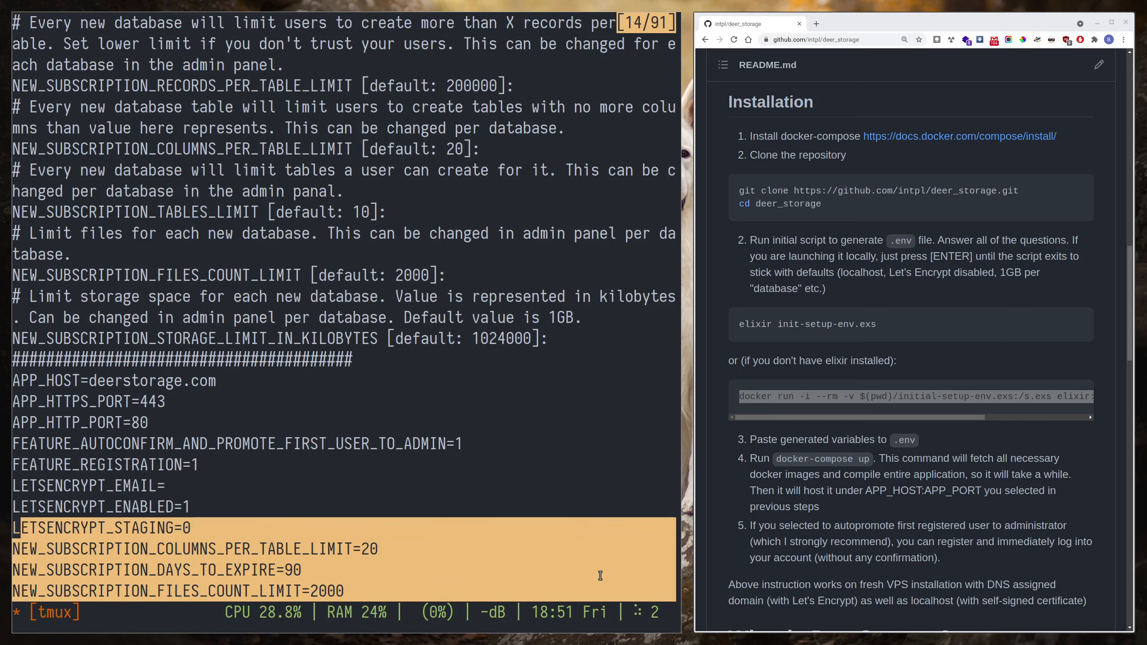
pyautogui.press('Up')
pyautogui.press('Up')
pyautogui.press('Up')
pyautogui.press('Up')
pyautogui.press('Up')
pyautogui.press('Up')
pyautogui.press('Up')
pyautogui.press('Return')
# - Create a .env file in vim and paste the generated variables, including the database password and secret key base
pyautogui.write('vim .env')
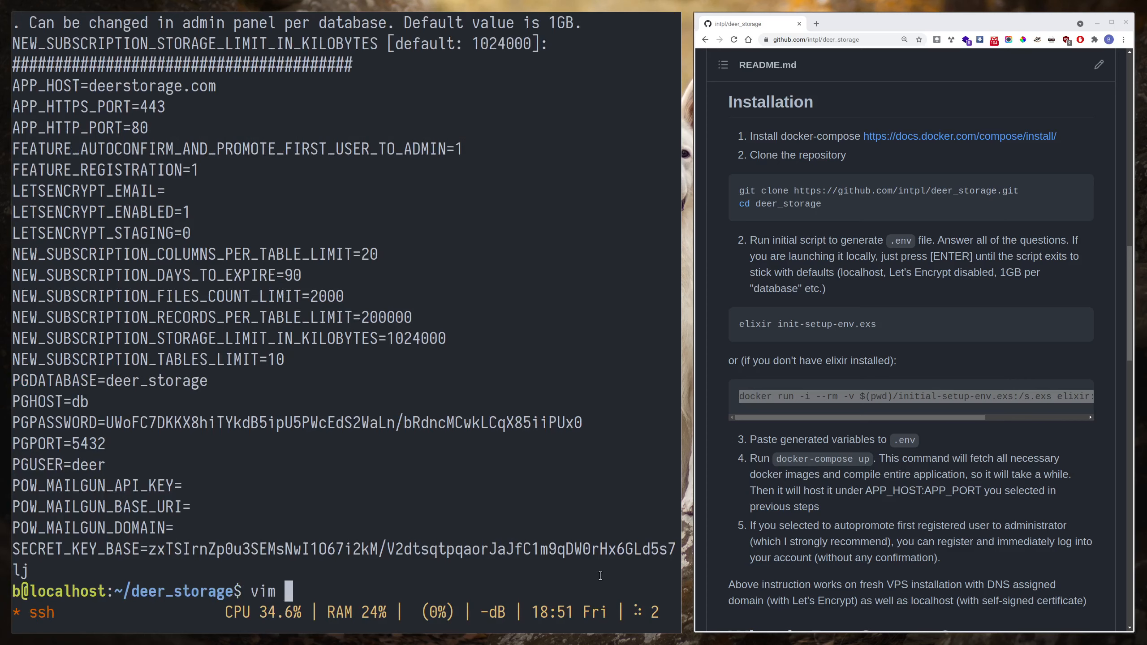
pyautogui.press('Return')
pyautogui.press('i')
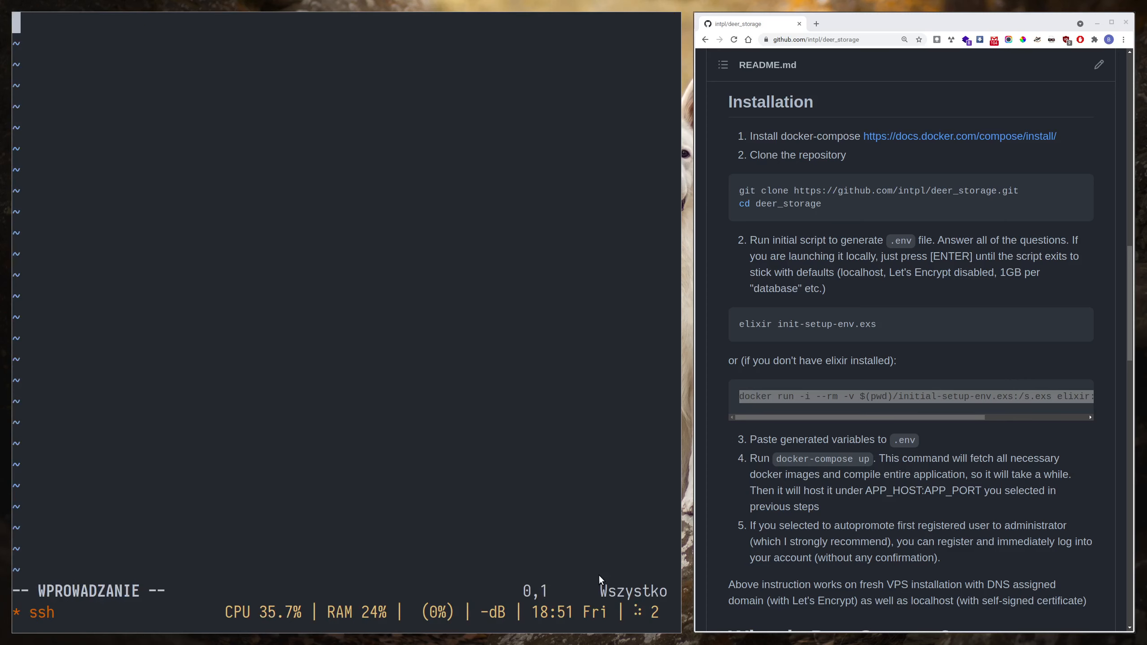
pyautogui.hotkey('ctrl', 'a')
pyautogui.press(']')
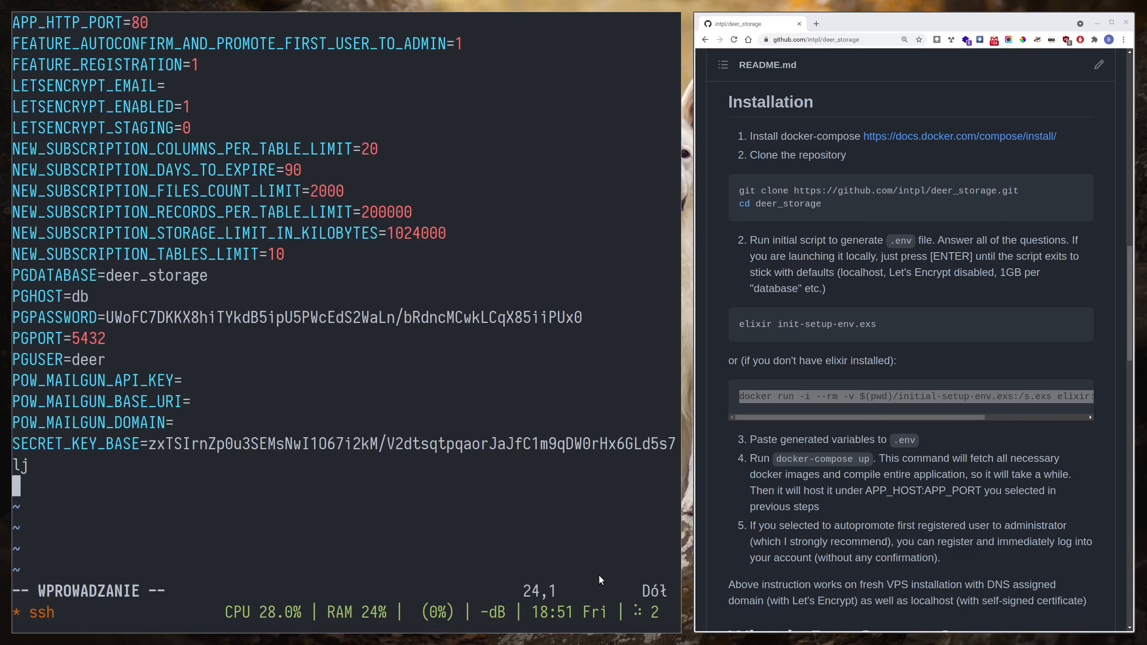
# - Return to the start of the .env file, save it and exit vim
pyautogui.press('Escape')
pyautogui.write(':')
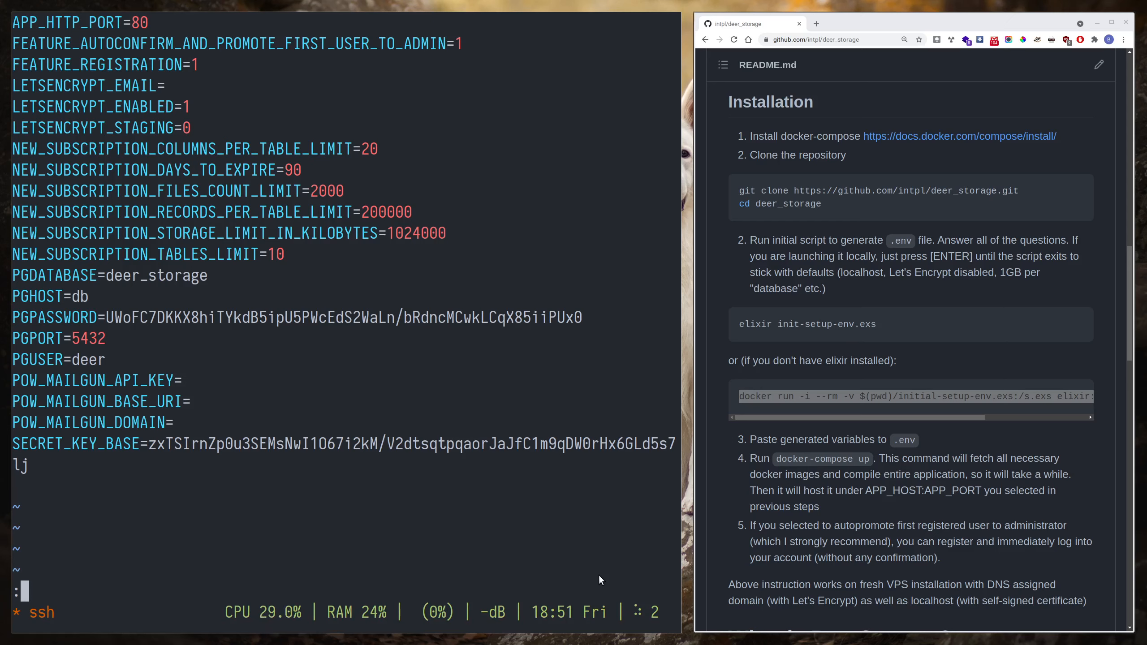
pyautogui.press('Escape')
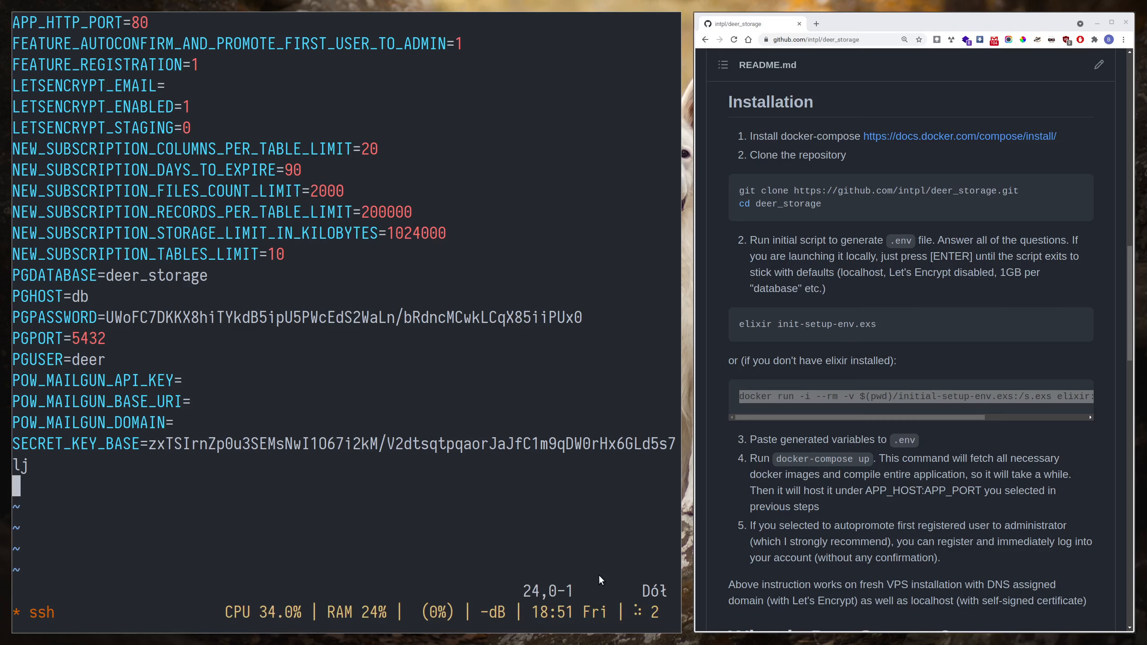
pyautogui.press('g')
pyautogui.press('g')
pyautogui.write(':wq')
pyautogui.press('Return')
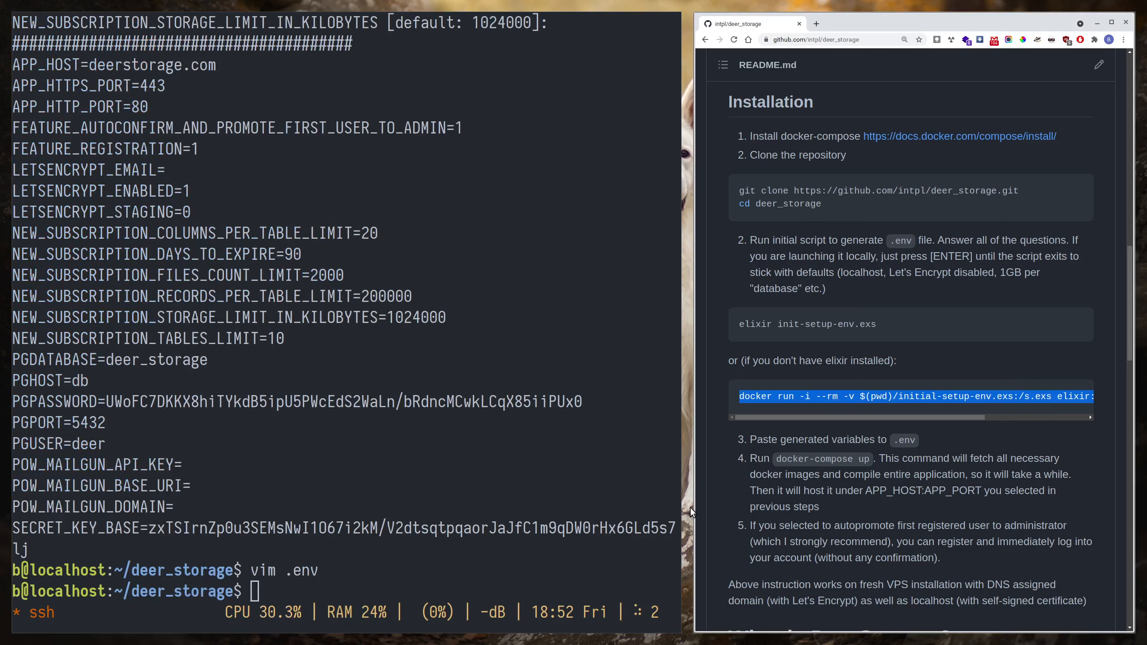
# - Build and start the application's containers with docker-compose up
pyautogui.write('docker-compose up')
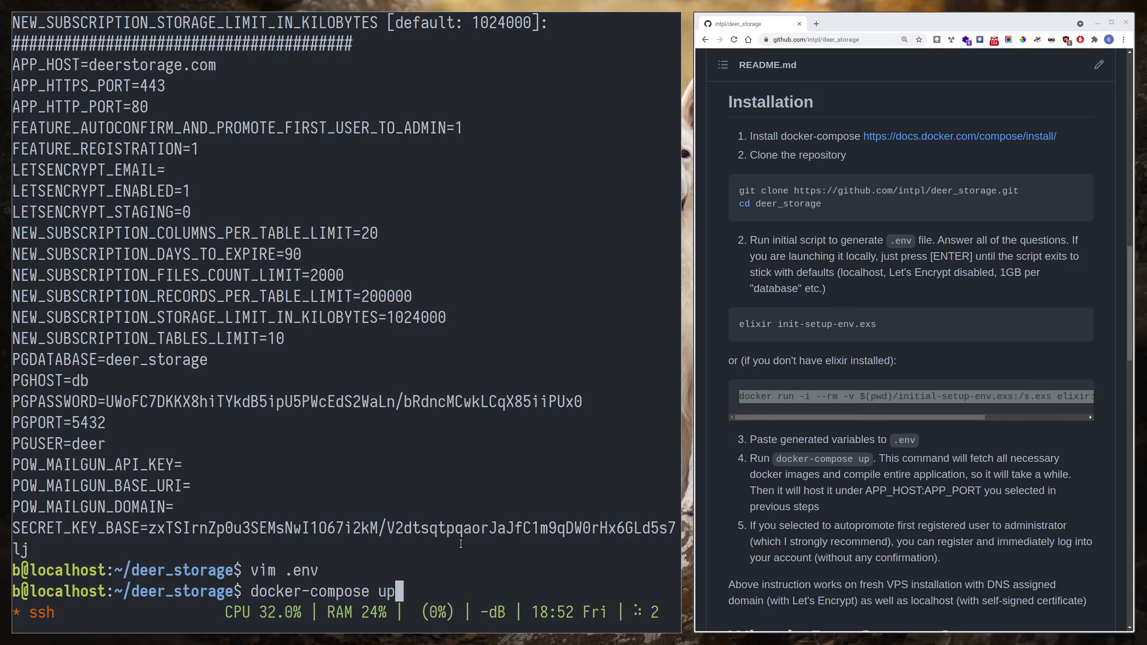
pyautogui.press('Return')
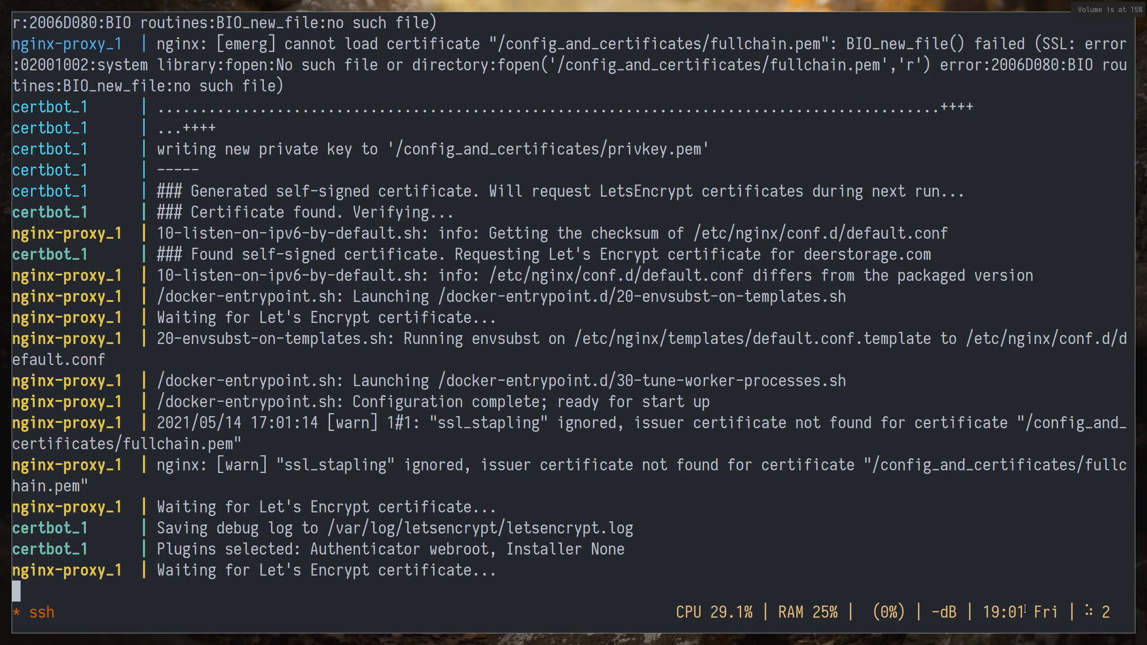
pyautogui.press('XF86AudioLowerVolume')
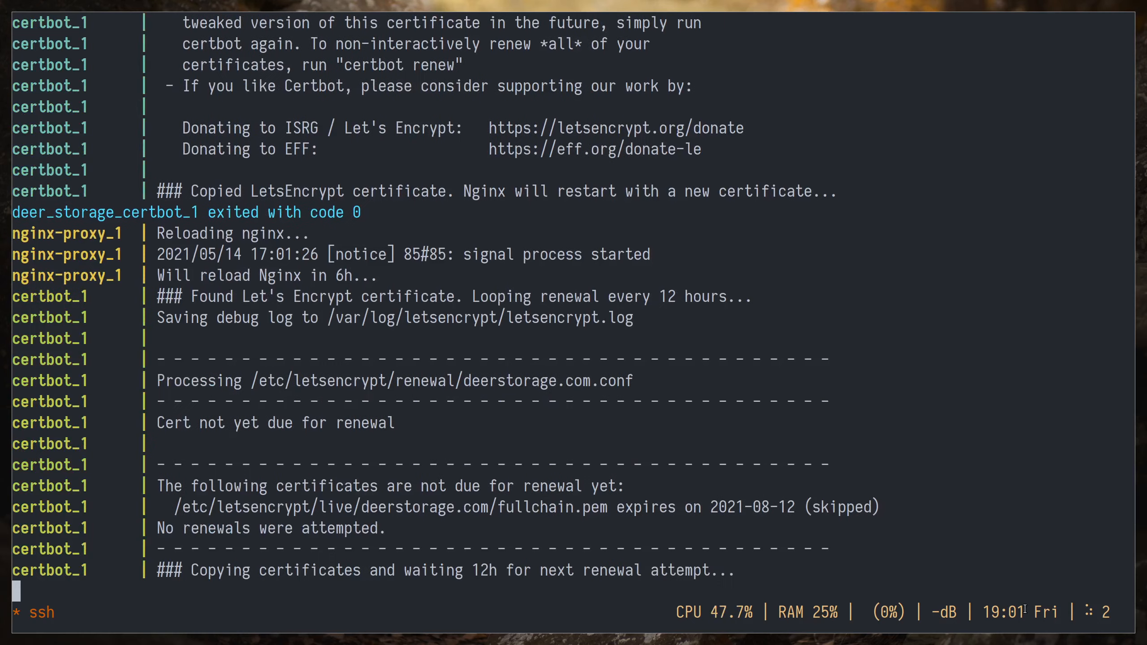
# - Switch to a Brave browser window, load deerstorage.com and open the registration form
pyautogui.press('super+b')
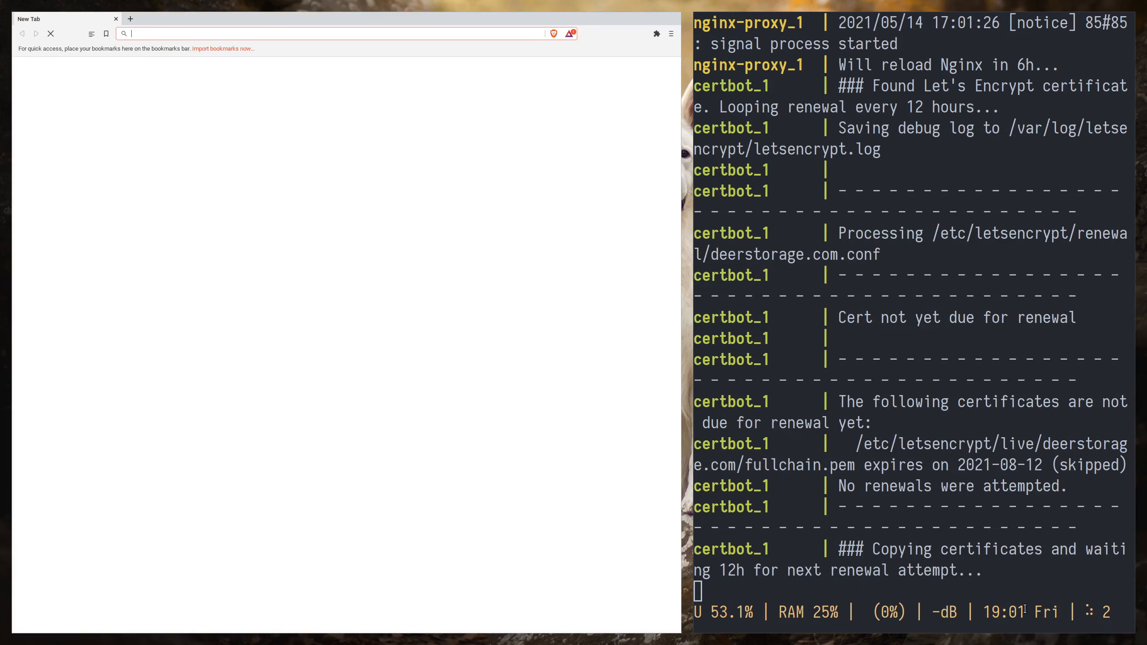
pyautogui.write('deerstorage.com')
pyautogui.press('Return')
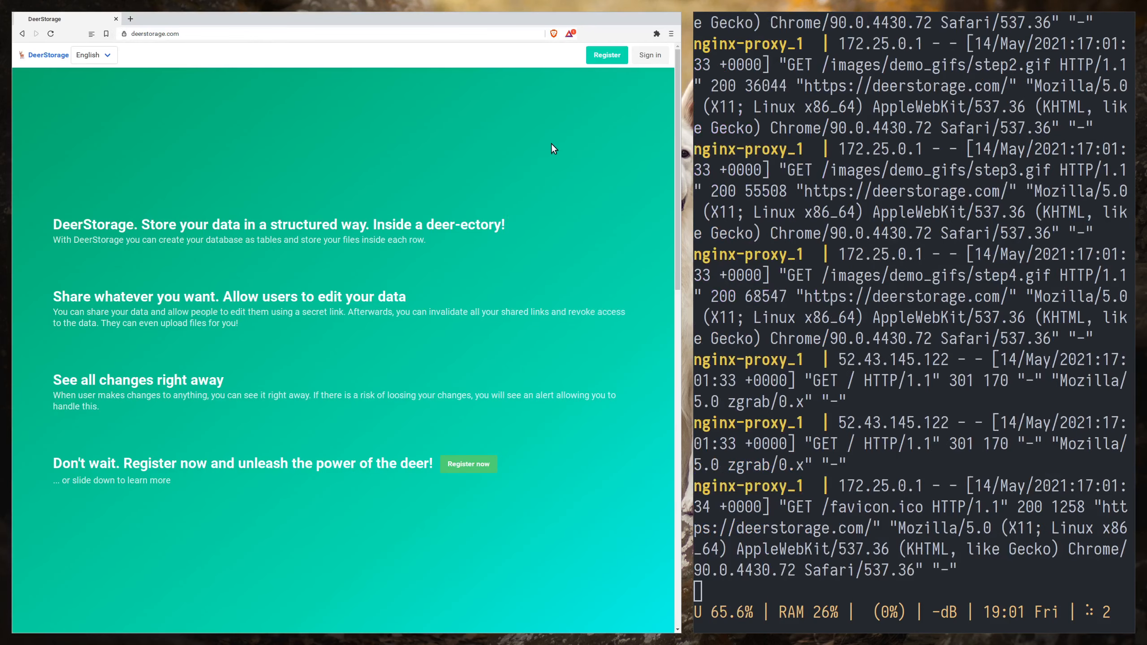
pyautogui.click(606, 55)
# - Fill in the database name, name and surname, and e-mail address with the same administrator e-mail
pyautogui.click(147, 185)
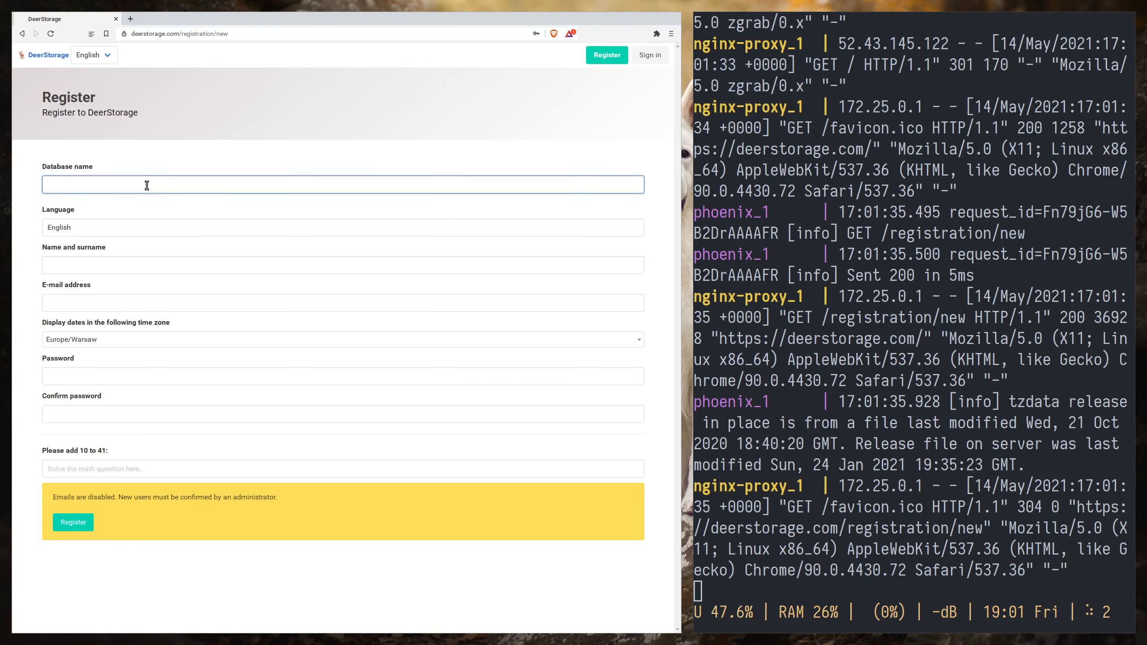
pyautogui.write('admin@')
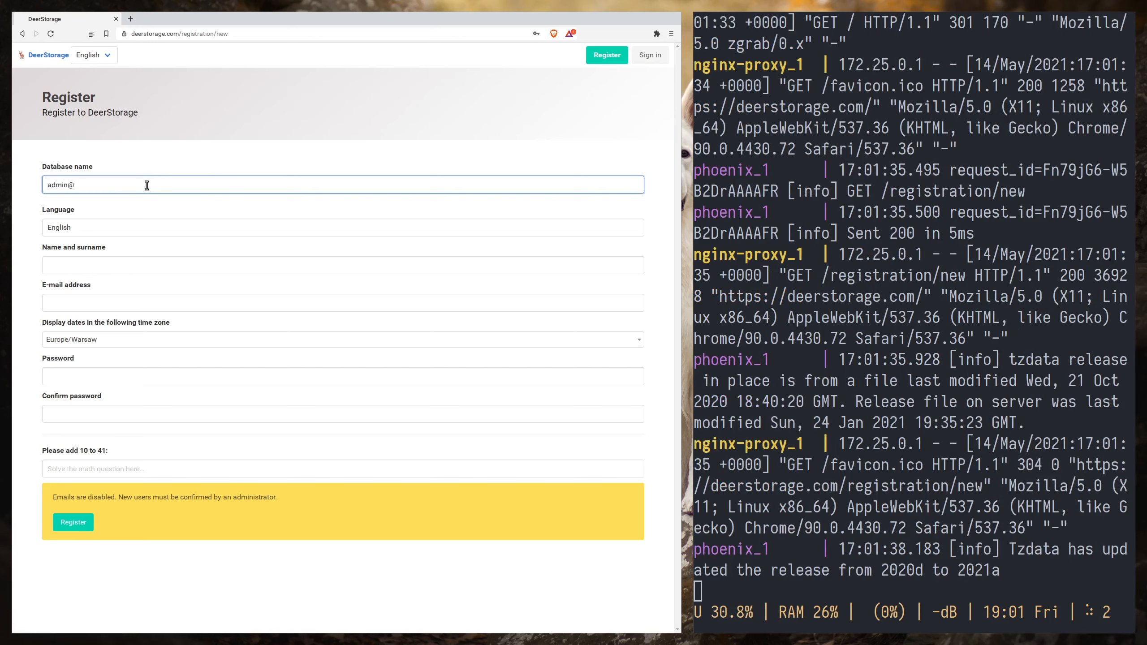
pyautogui.write('dexamplr')
pyautogui.write('.org')
pyautogui.hotkey('ctrl', 'a')
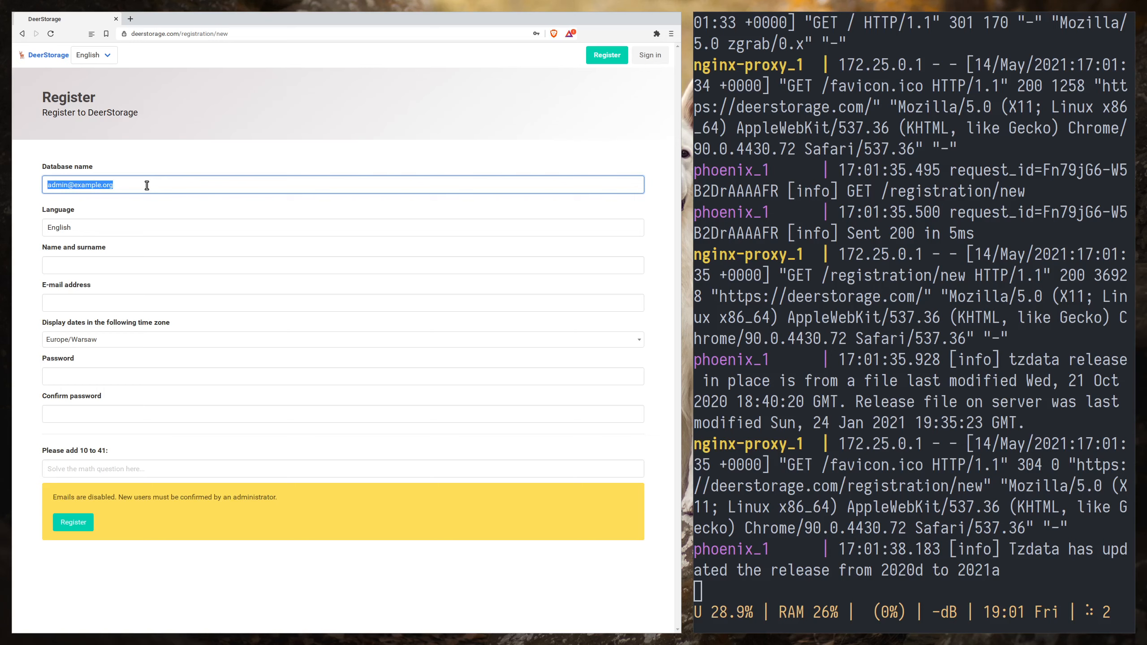
pyautogui.hotkey('ctrl', 'c')
pyautogui.press('Tab')
pyautogui.press('Tab')
pyautogui.hotkey('ctrl', 'v')
# - Enter and confirm the account password, answer the math question with 51, and submit the registration
pyautogui.press('Tab')
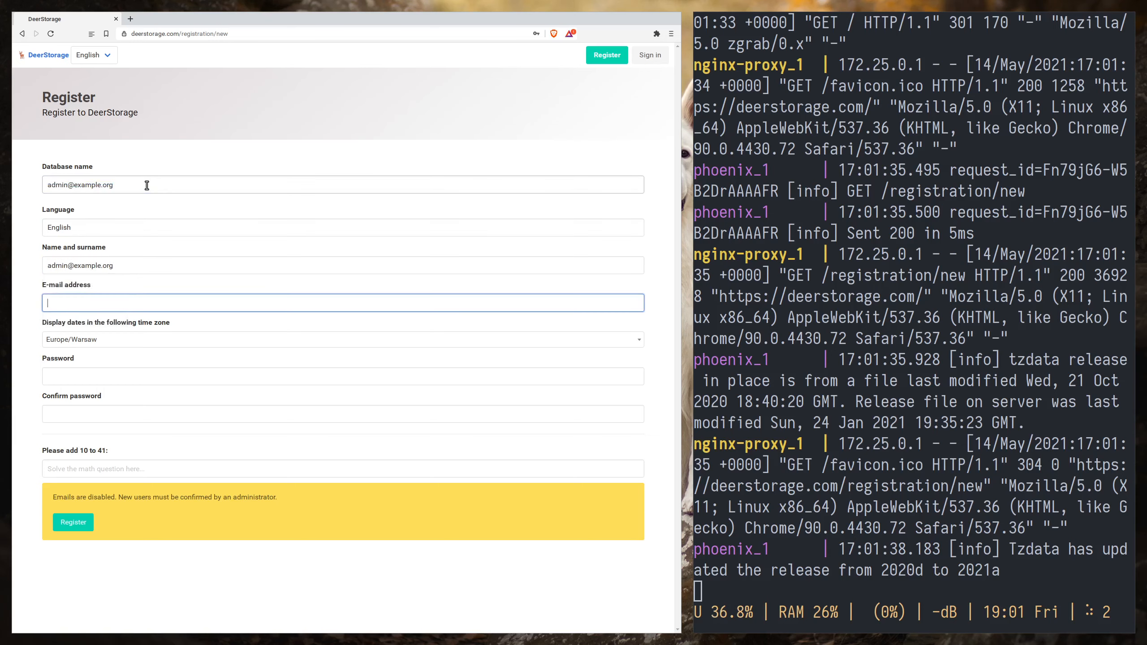
pyautogui.hotkey('ctrl', 'v')
pyautogui.press('Tab')
pyautogui.press('Tab')
pyautogui.hotkey('ctrl', 'v')
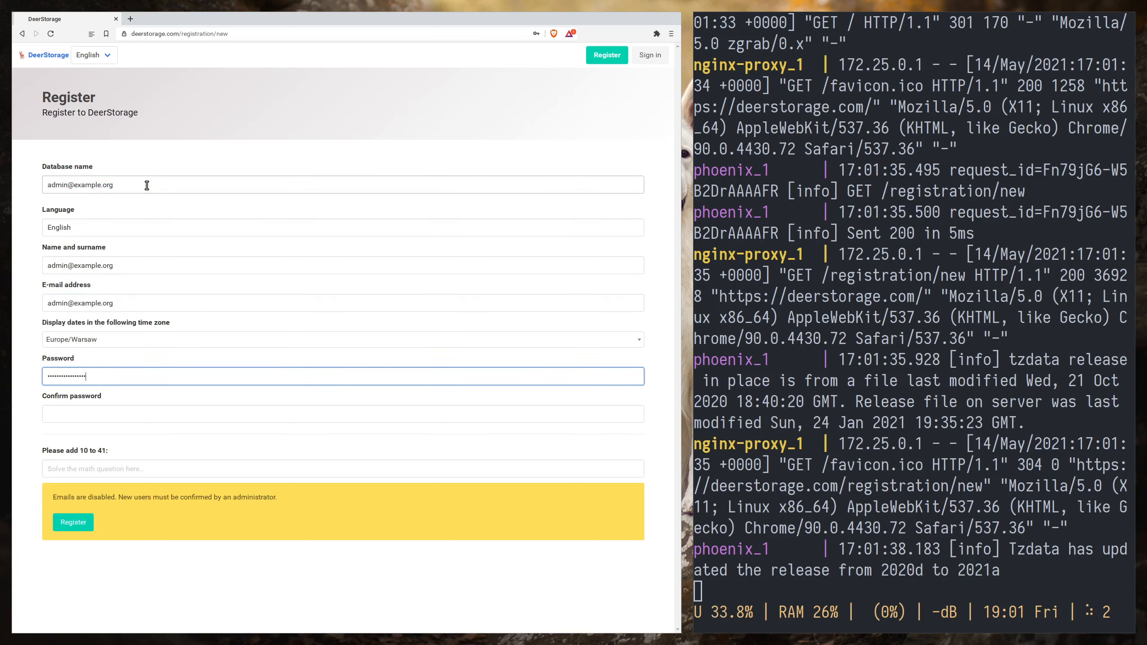
pyautogui.press('Tab')
pyautogui.hotkey('ctrl', 'v')
pyautogui.press('Tab')
pyautogui.write('5')
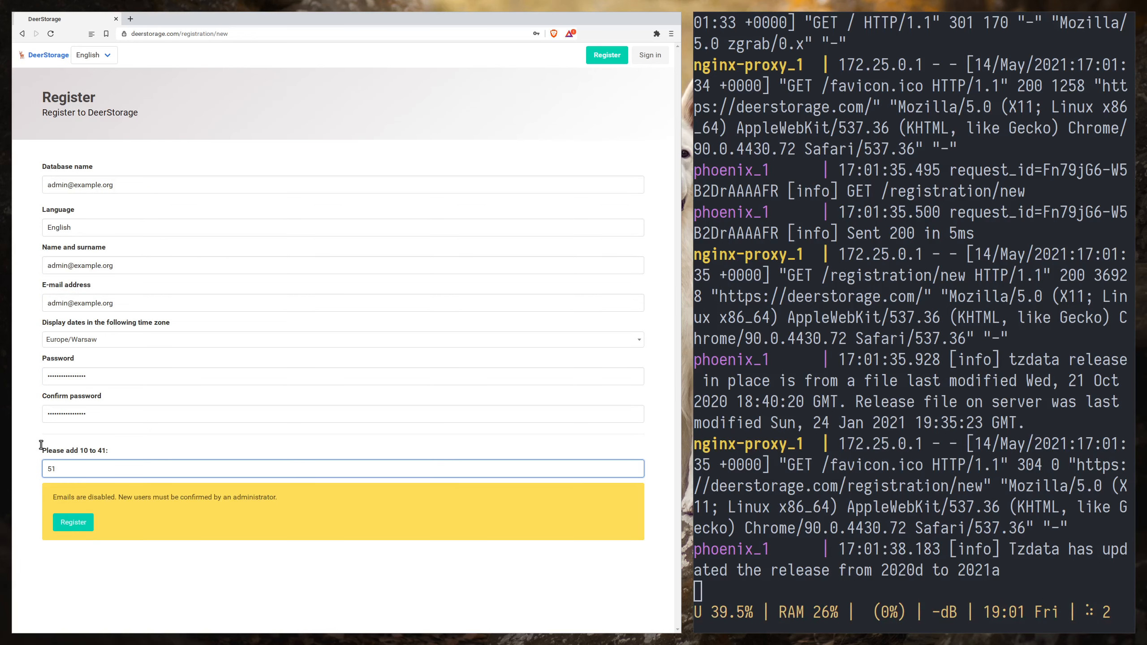
pyautogui.click(74, 524)
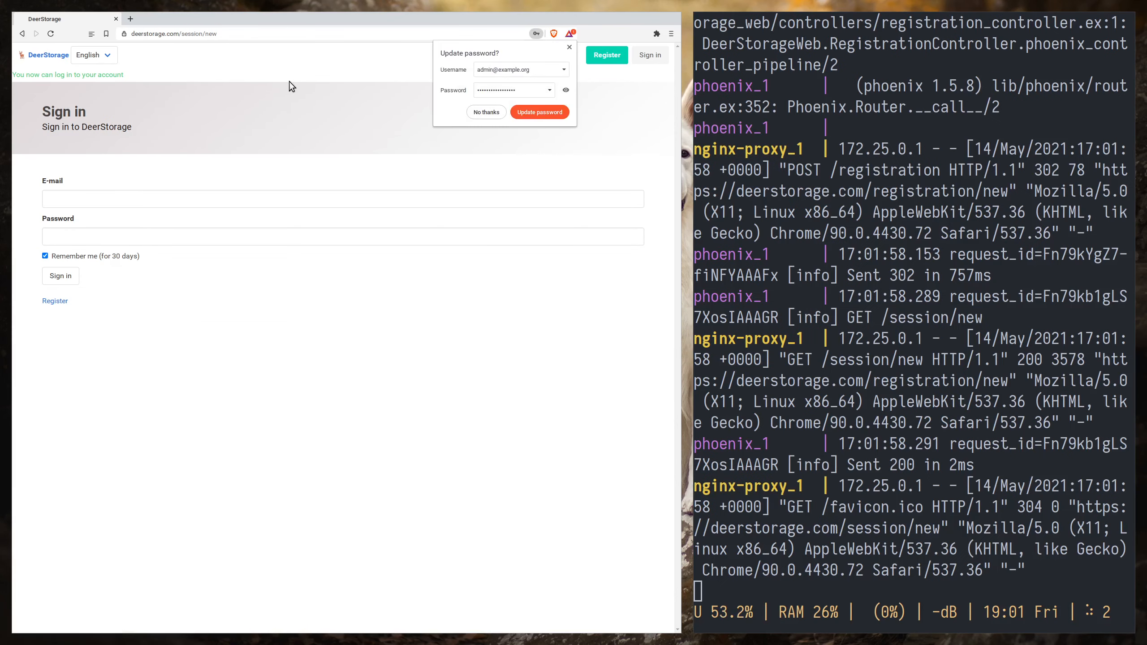
# - Sign in with the saved administrator e-mail and password, dismissing the browser's offers to update the stored password
pyautogui.click(486, 112)
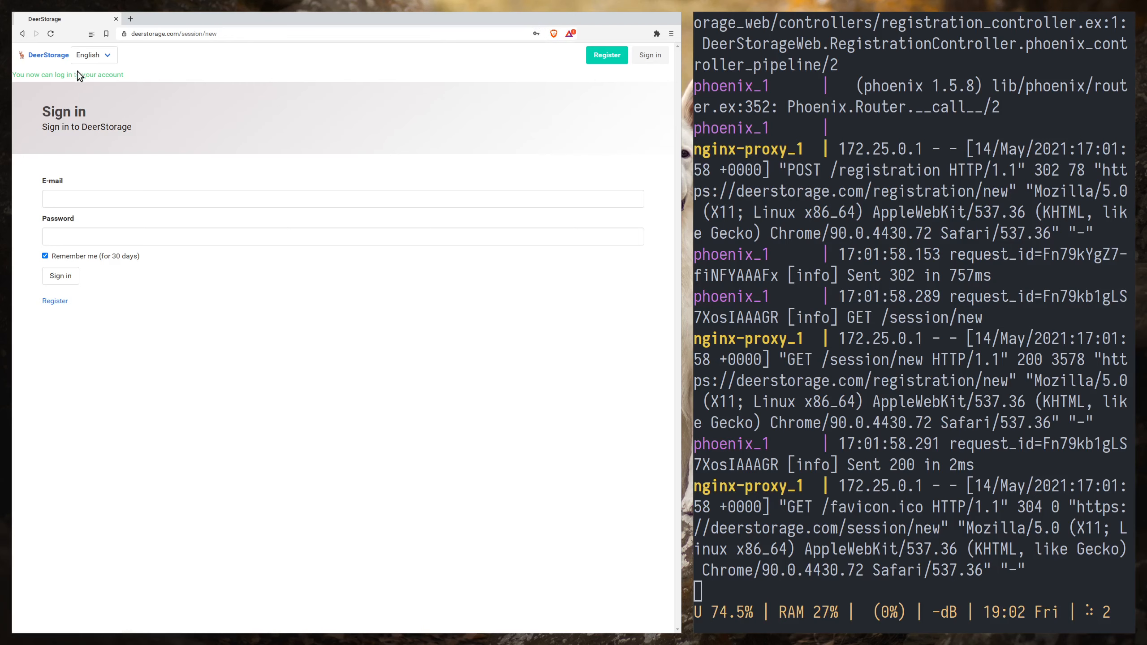
pyautogui.tripleClick(21, 72)
pyautogui.click(129, 194)
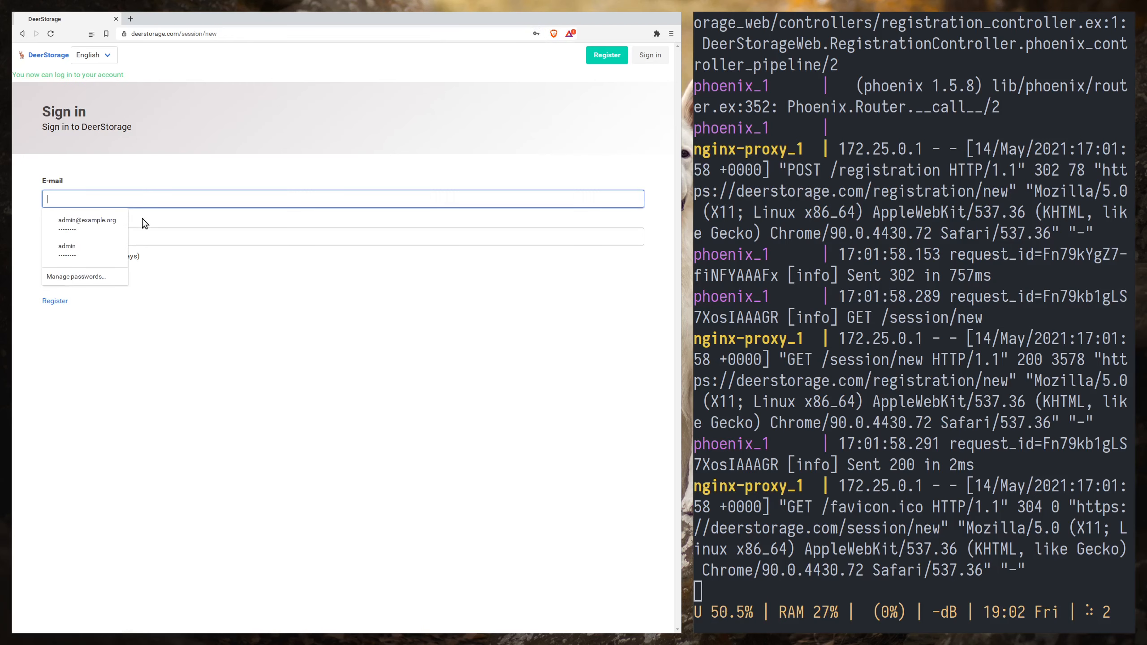
pyautogui.click(87, 223)
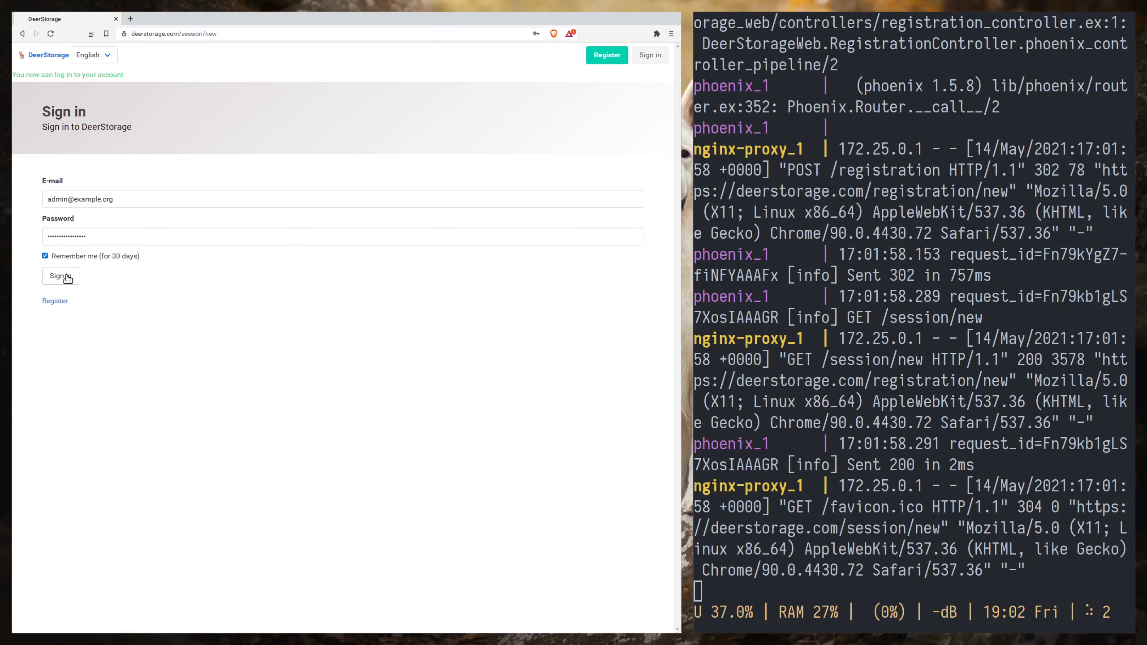
pyautogui.click(67, 277)
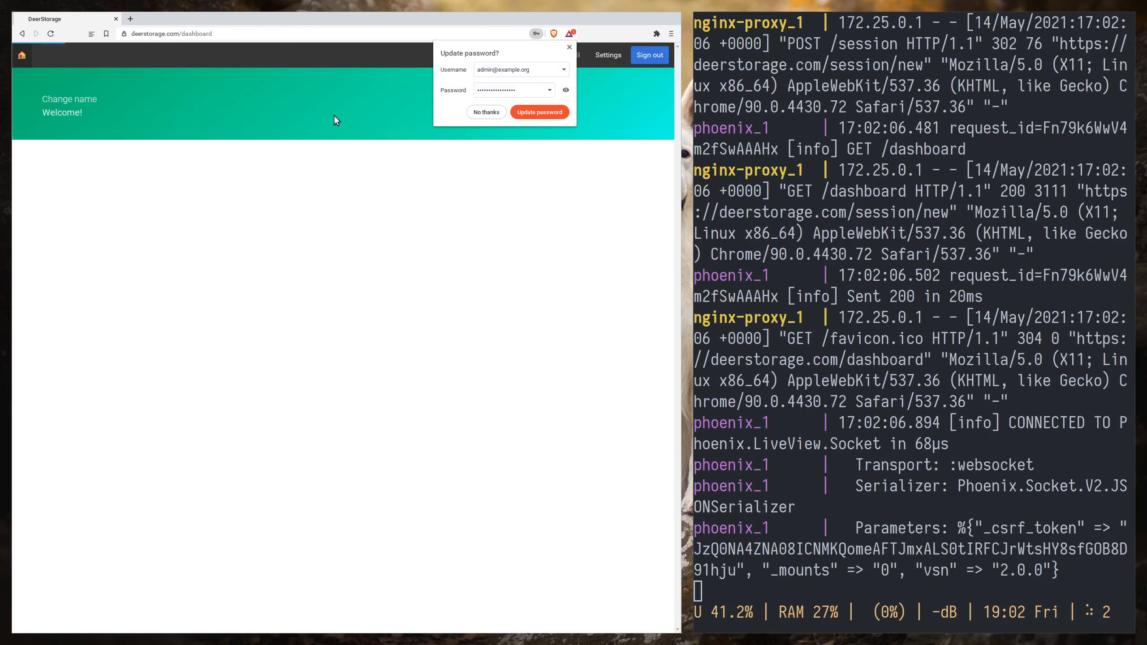
pyautogui.click(569, 47)
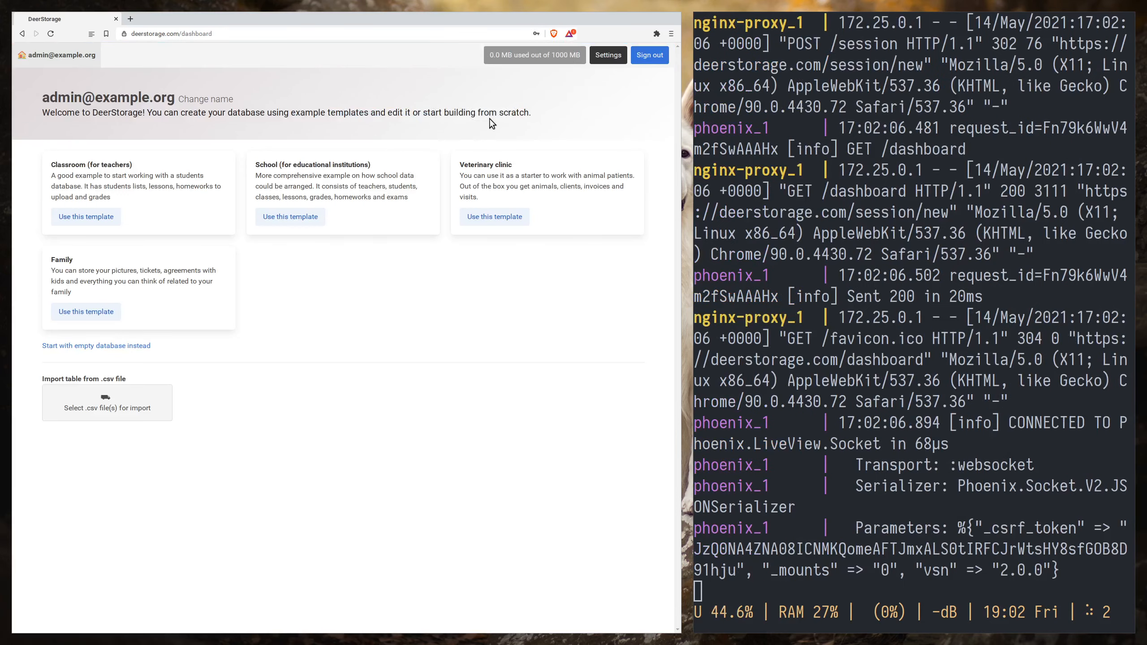
# - Open a private browser window beside the dashboard and close the terminal pane showing the server logs
pyautogui.hotkey('ctrl', 'shift', 'n')
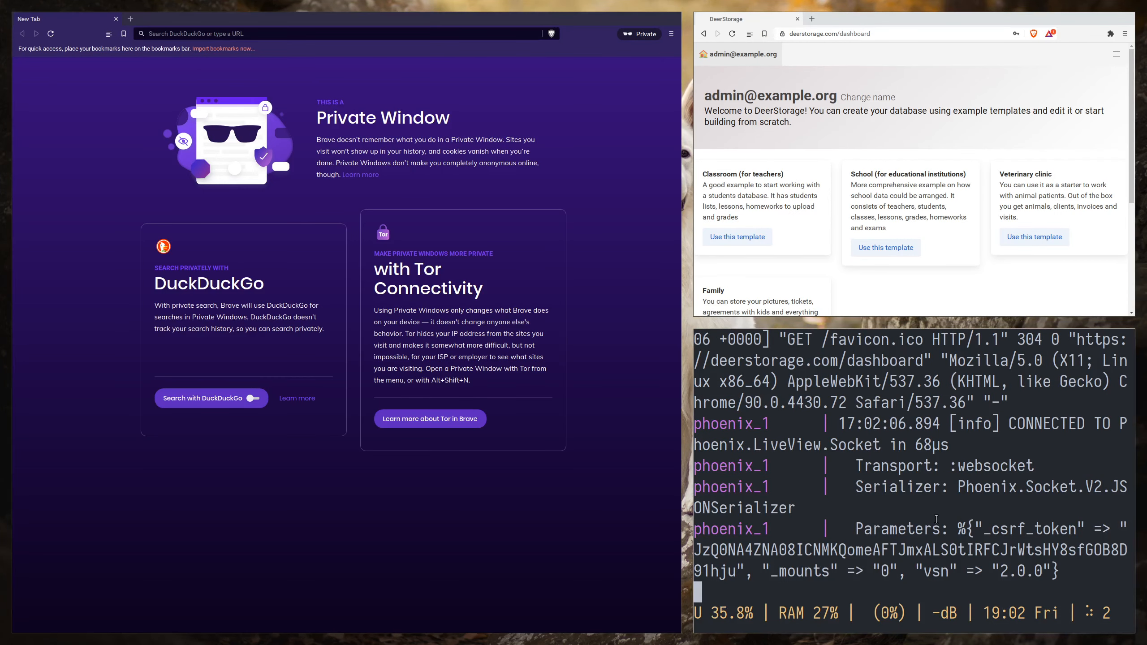
pyautogui.hotkey('ctrl', 'b')
pyautogui.press('x')
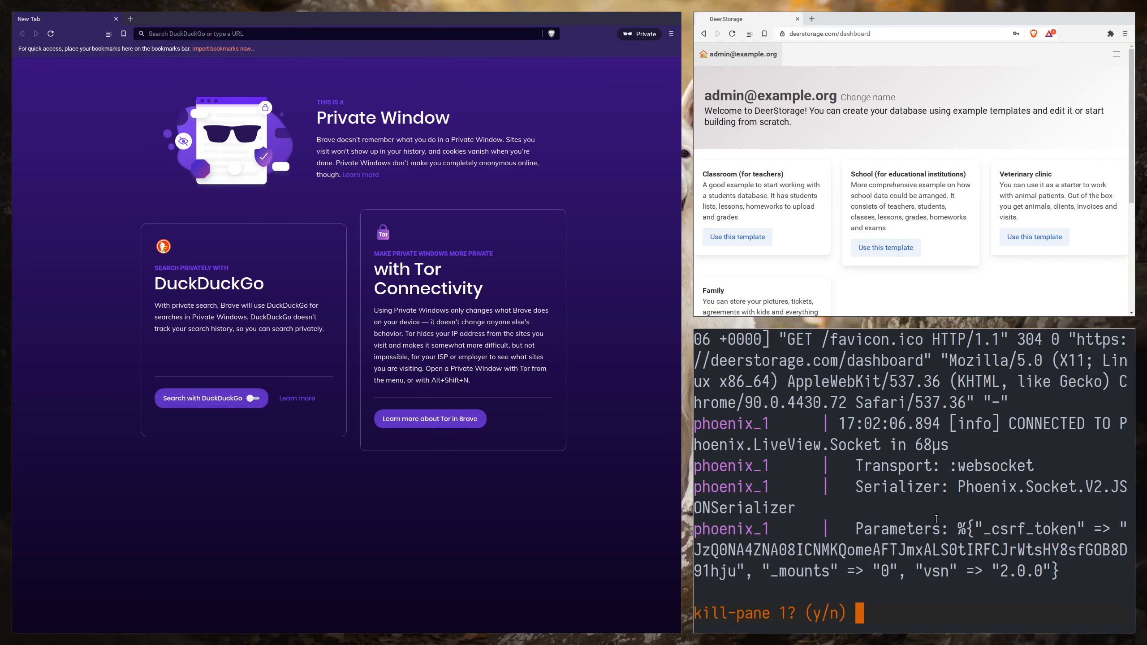
pyautogui.press('y')
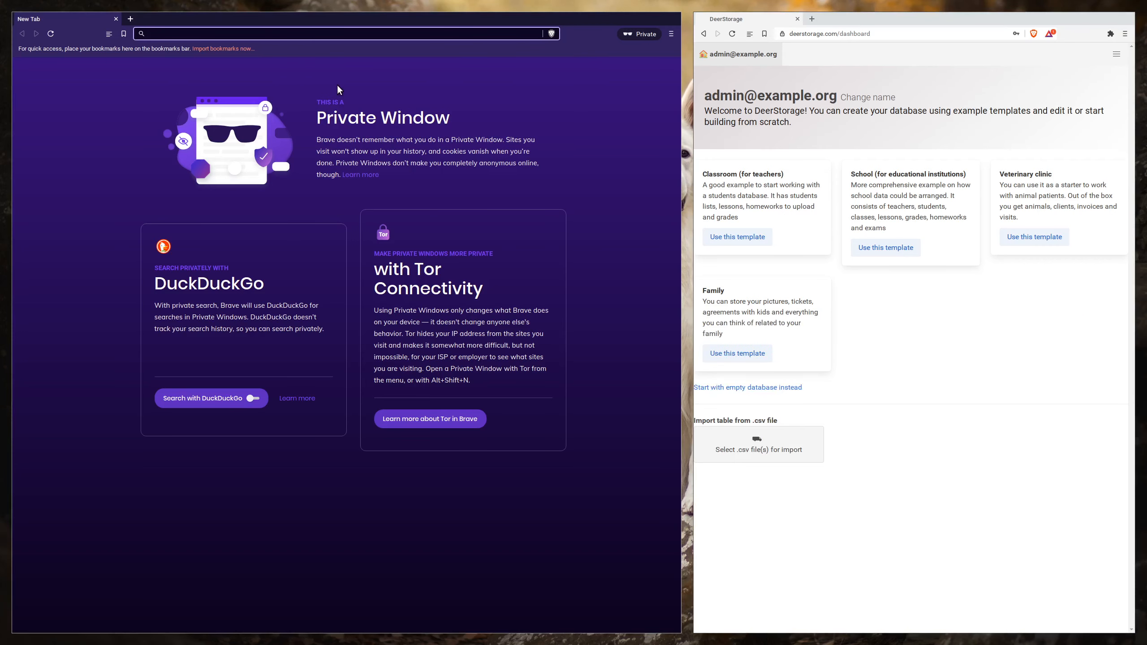
# - Load deerstorage.com in the private window and open the registration form
pyautogui.write('deerstorage.com')
pyautogui.press('Return')
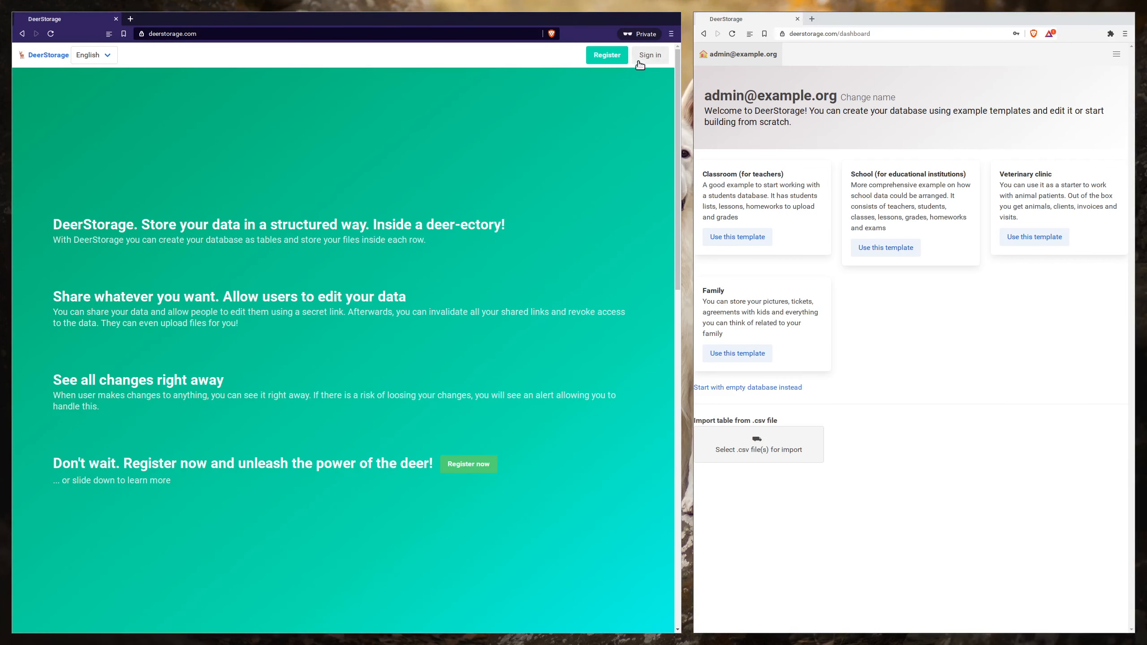
pyautogui.click(643, 57)
pyautogui.click(607, 54)
# - Fill in the database name, name and surname, and e-mail address with the second user's e-mail
pyautogui.click(137, 186)
pyautogui.hotkey('ctrl', 'v')
pyautogui.moveTo(68, 184); pyautogui.dragTo(32, 181)
pyautogui.write('user')
pyautogui.press('Tab')
pyautogui.press('Tab')
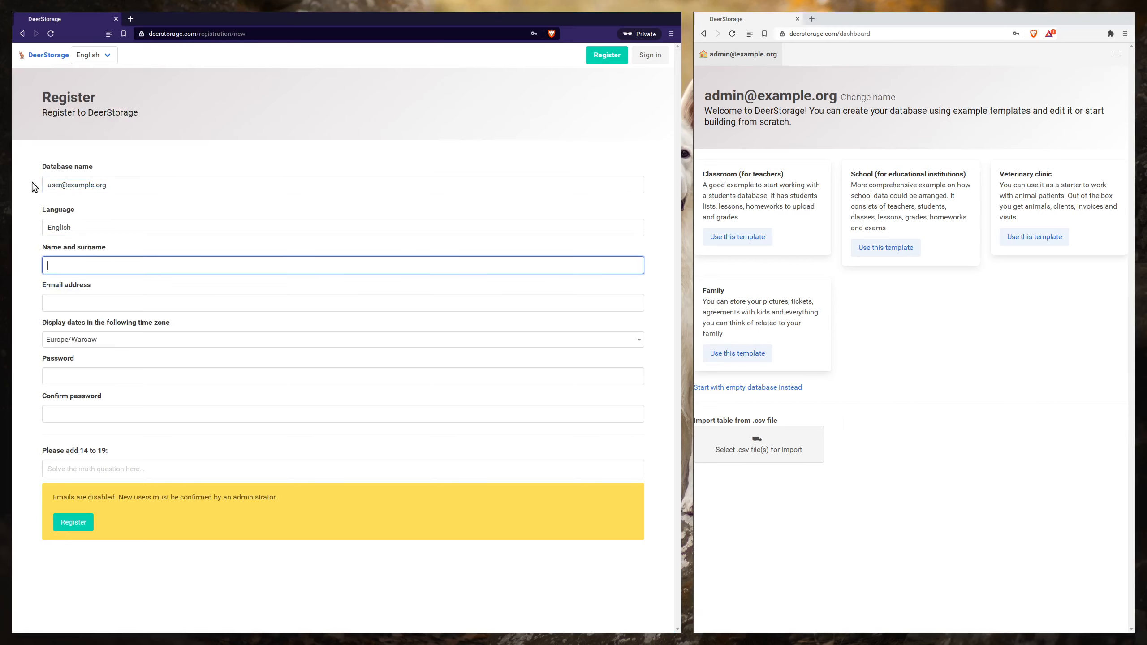
pyautogui.write('user@example.org')
pyautogui.press('Tab')
pyautogui.write('user@example.org')
pyautogui.press('Tab')
# - Enter and confirm the account password, answer the math question with 33, and submit the second user's registration
pyautogui.press('Tab')
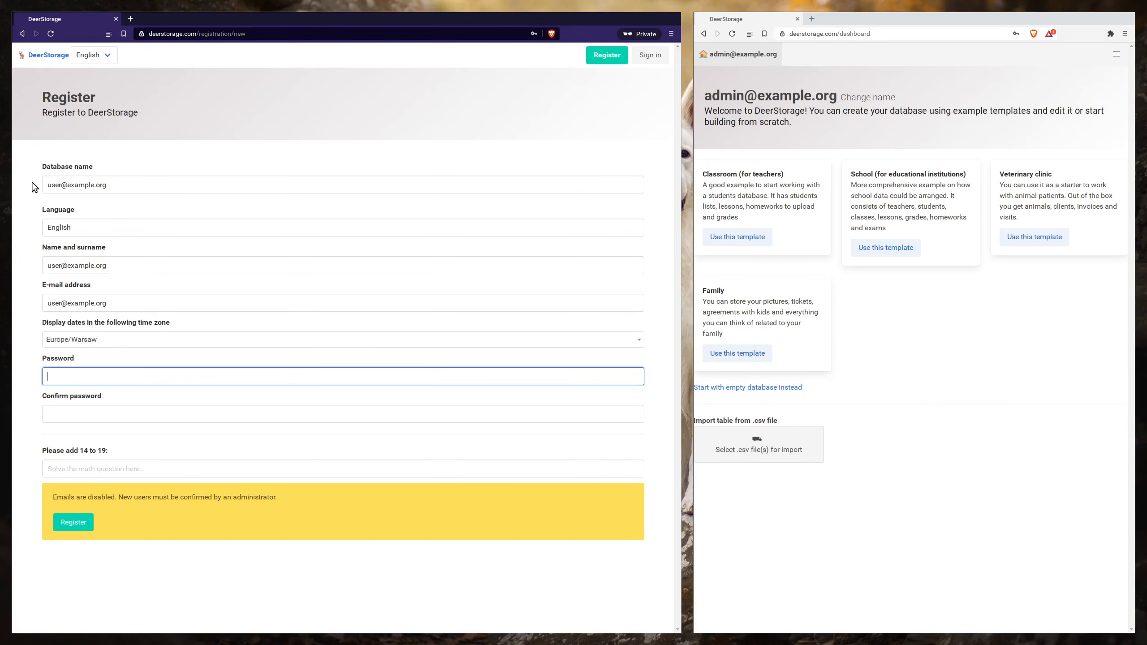
pyautogui.hotkey('ctrl', 'v')
pyautogui.press('Tab')
pyautogui.hotkey('ctrl', 'v')
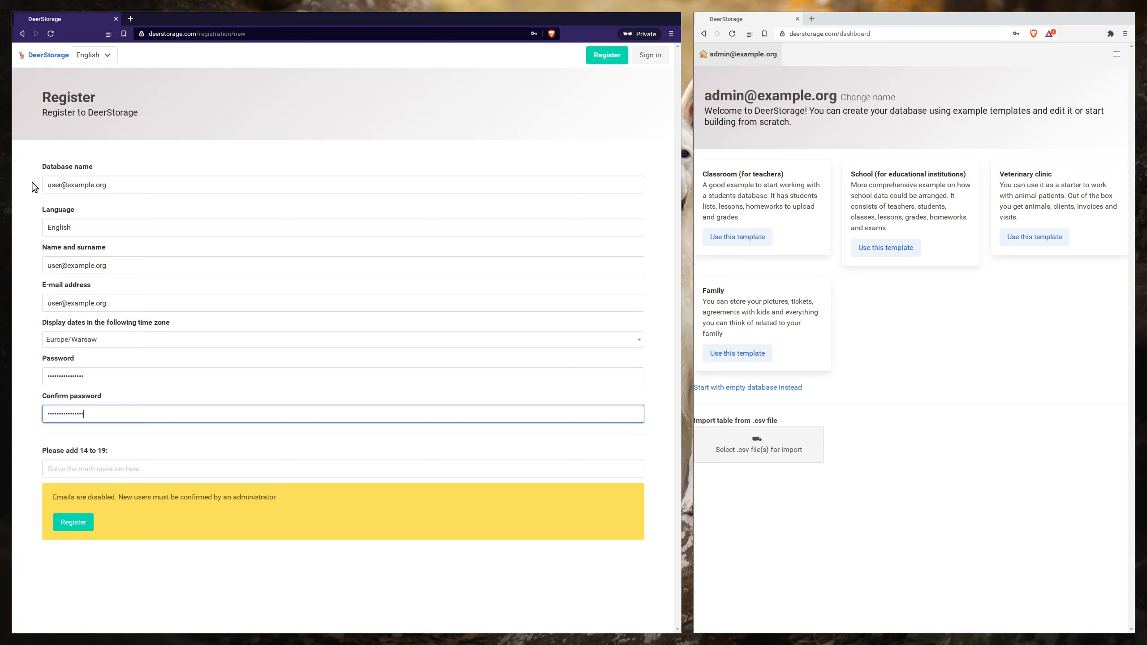
pyautogui.press('Tab')
pyautogui.write('3')
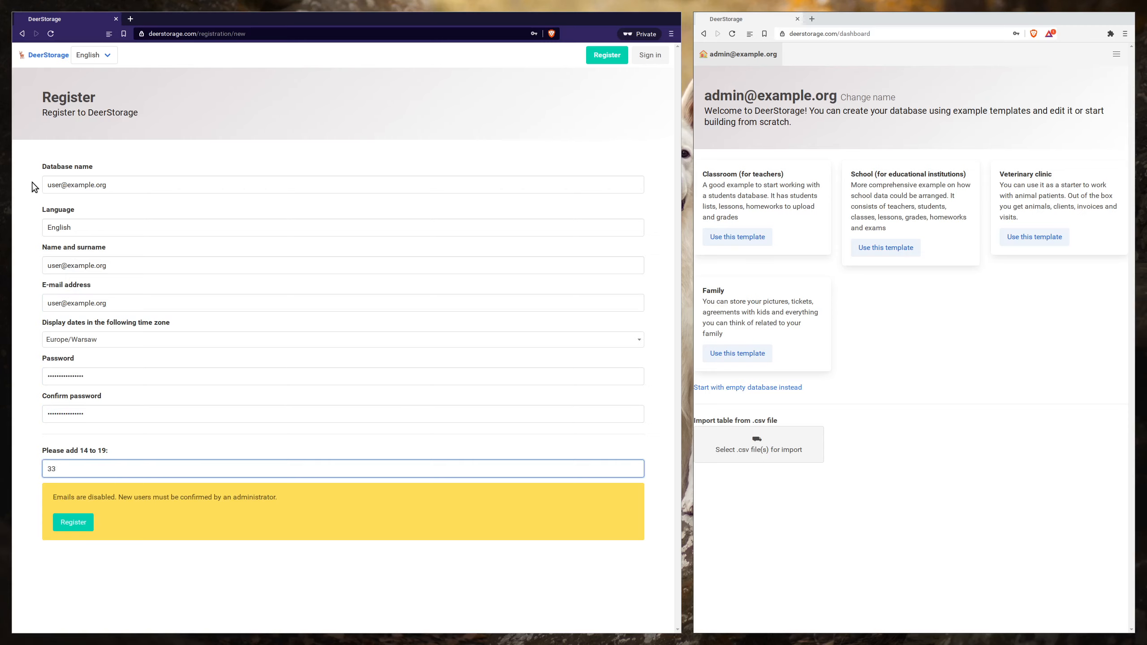
pyautogui.press('Return')
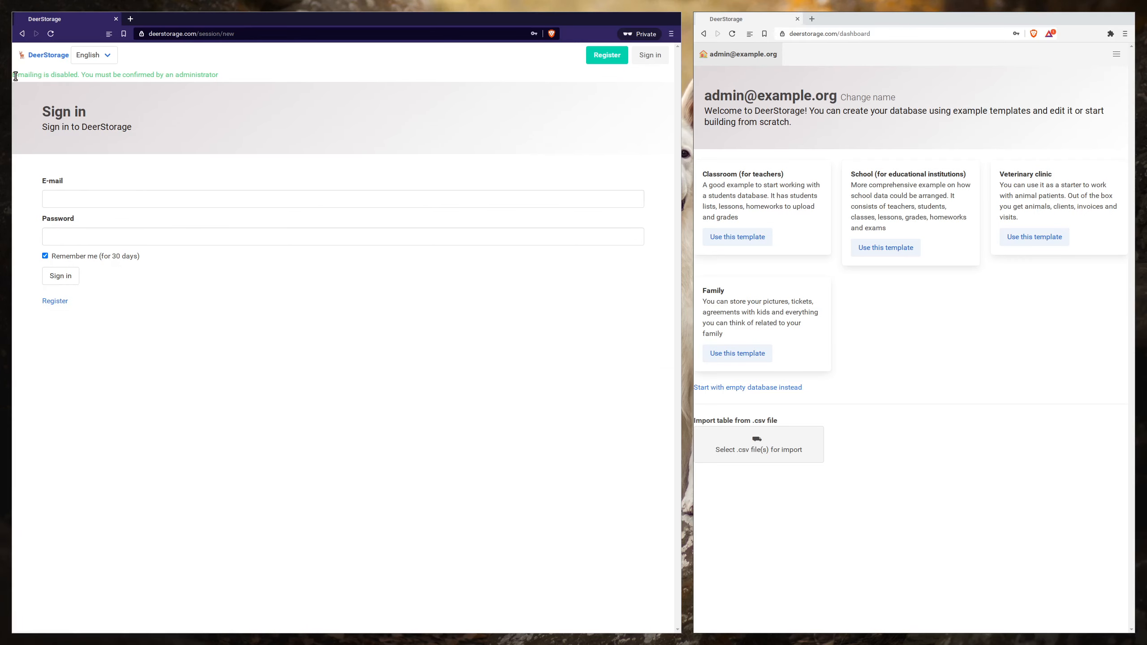
# - In the administrator's window, open the account settings and switch to the admin panel
pyautogui.moveTo(79, 76); pyautogui.dragTo(221, 79)
pyautogui.click(870, 139)
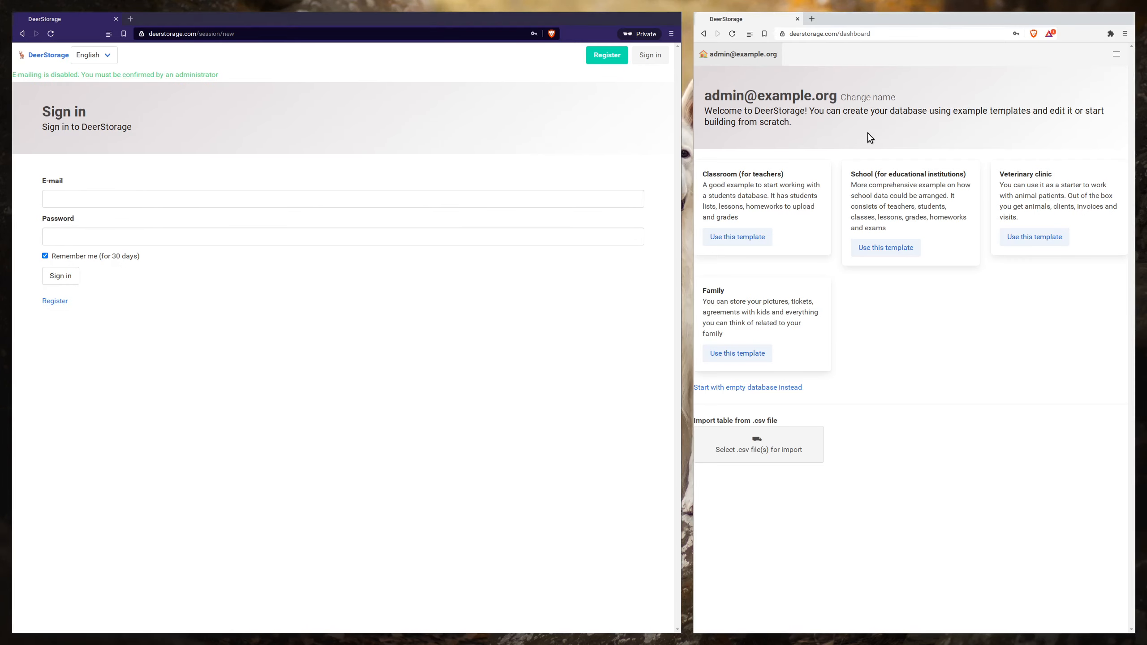
pyautogui.click(1115, 53)
pyautogui.click(822, 83)
pyautogui.click(757, 180)
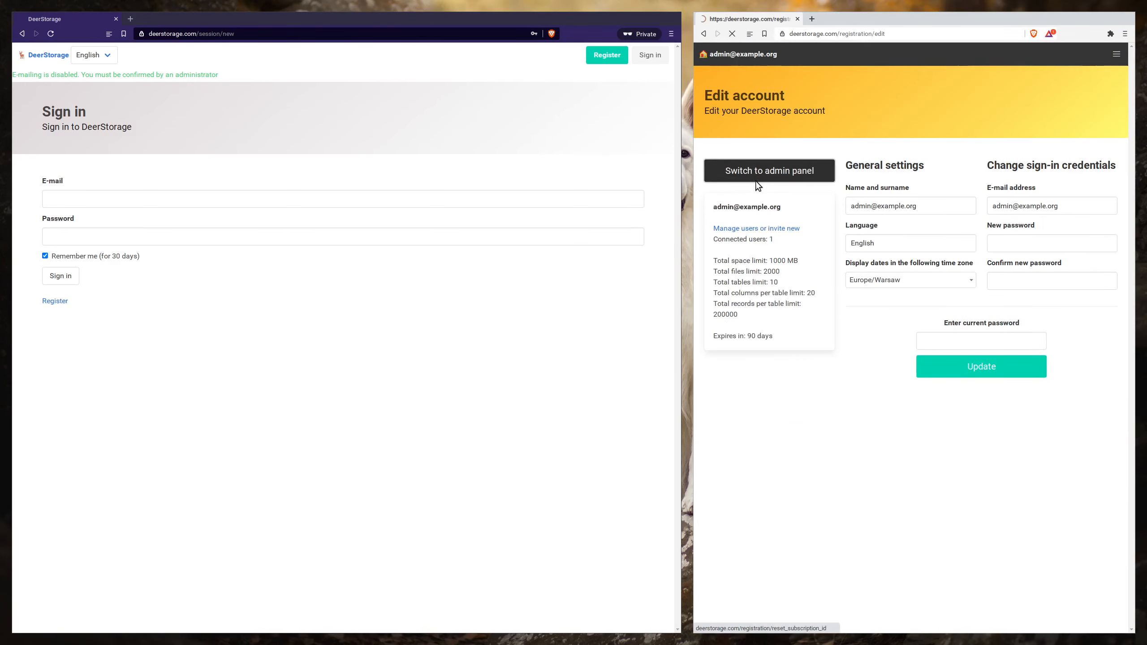
# - Open the newly registered user's record from the admin users list and confirm the user
pyautogui.click(1116, 54)
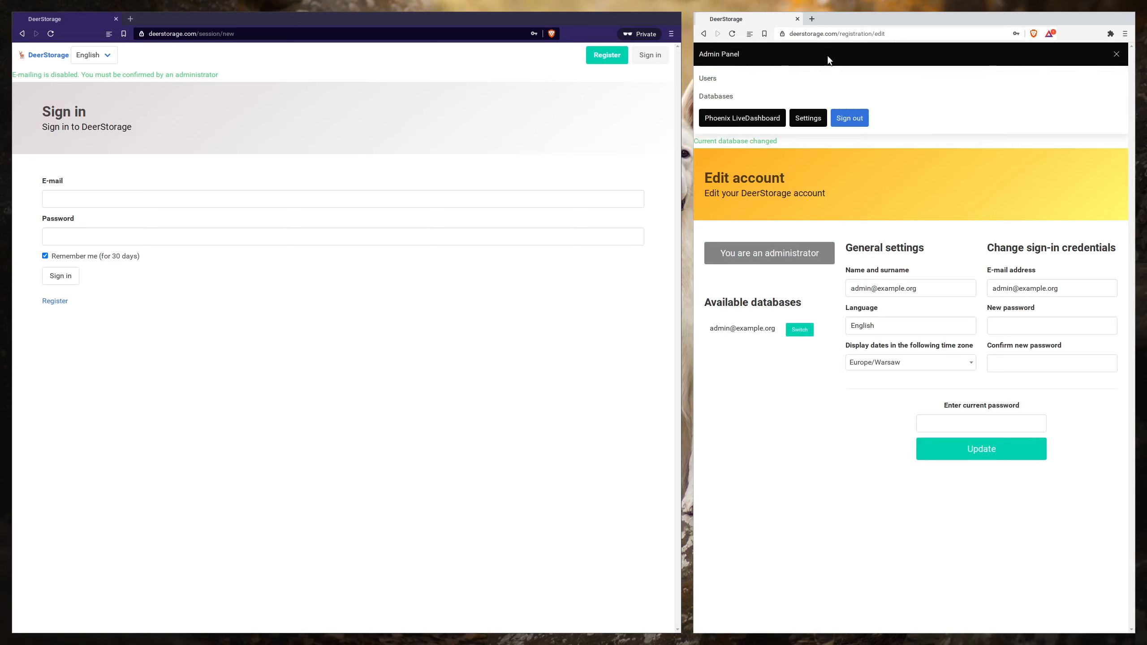
pyautogui.click(724, 85)
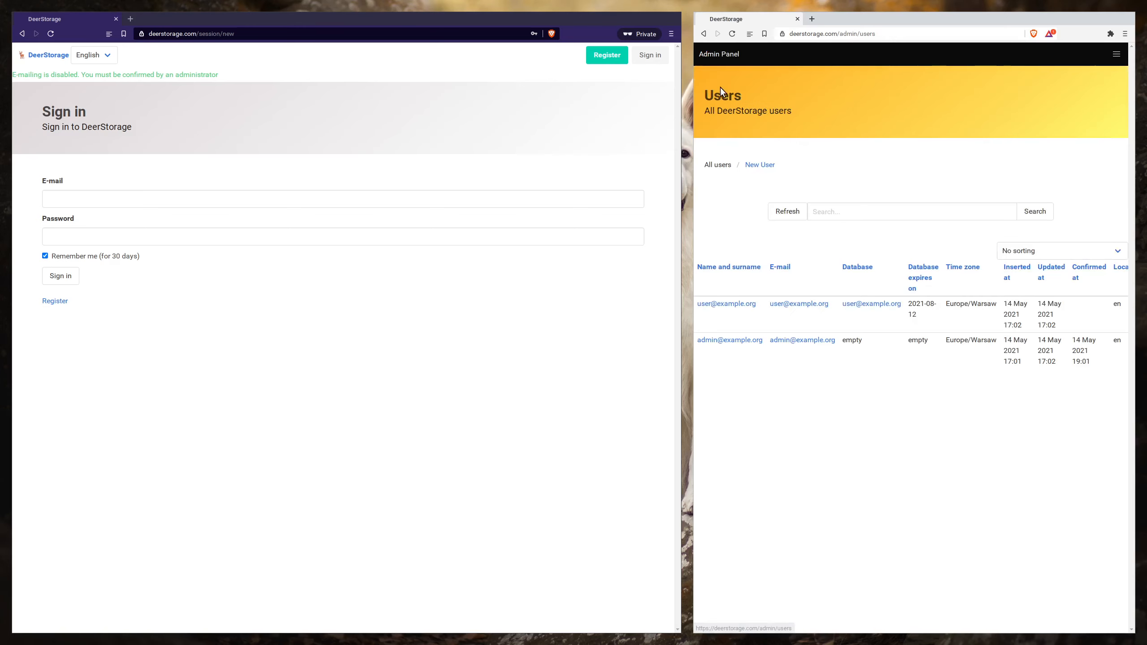
pyautogui.click(737, 305)
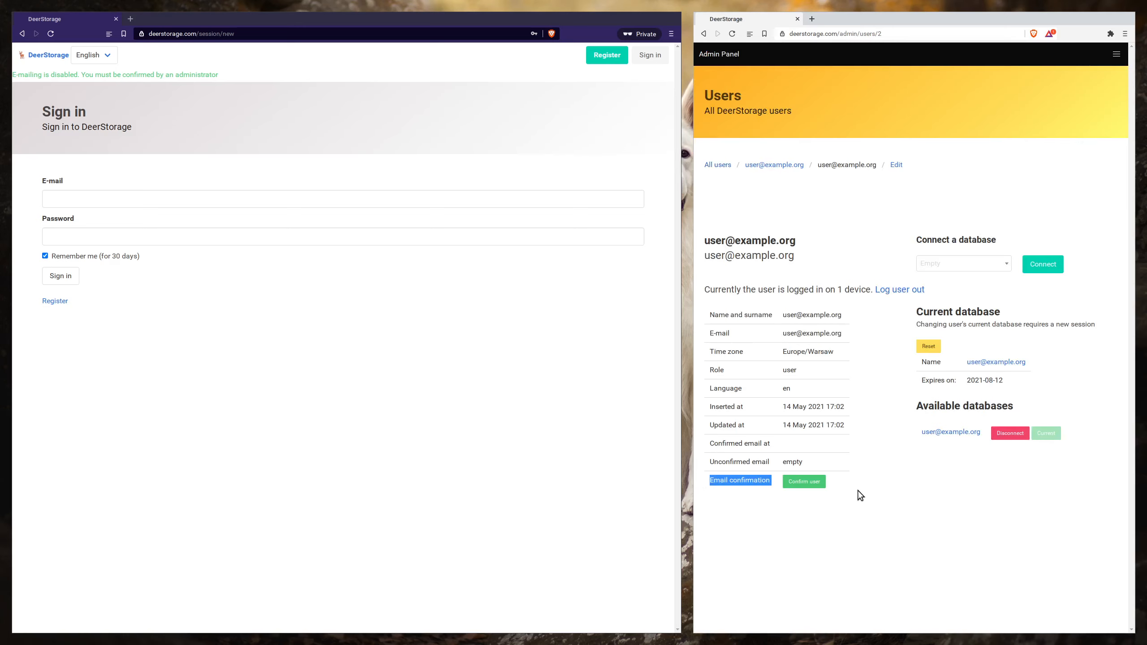
pyautogui.click(808, 483)
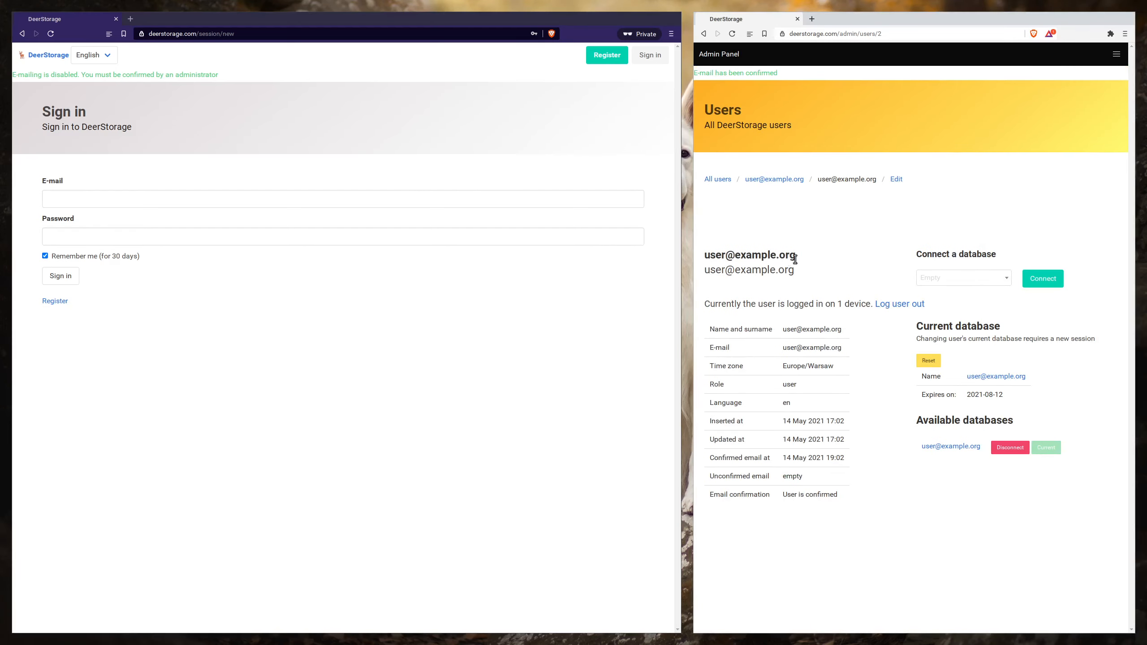
# - Sign in to the private window with the confirmed user's e-mail address and account password
pyautogui.moveTo(798, 261); pyautogui.dragTo(699, 254)
pyautogui.hotkey('ctrl', 'c')
pyautogui.click(450, 218)
pyautogui.click(424, 201)
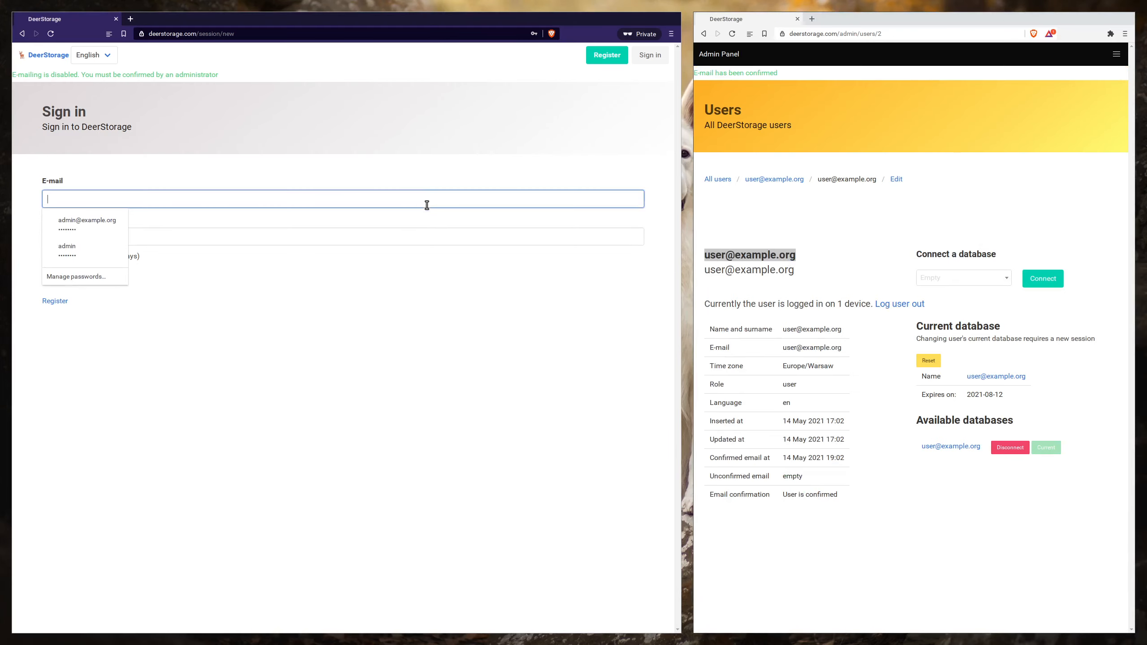
pyautogui.hotkey('ctrl', 'v')
pyautogui.click(392, 233)
pyautogui.hotkey('ctrl', 'v')
pyautogui.press('Return')
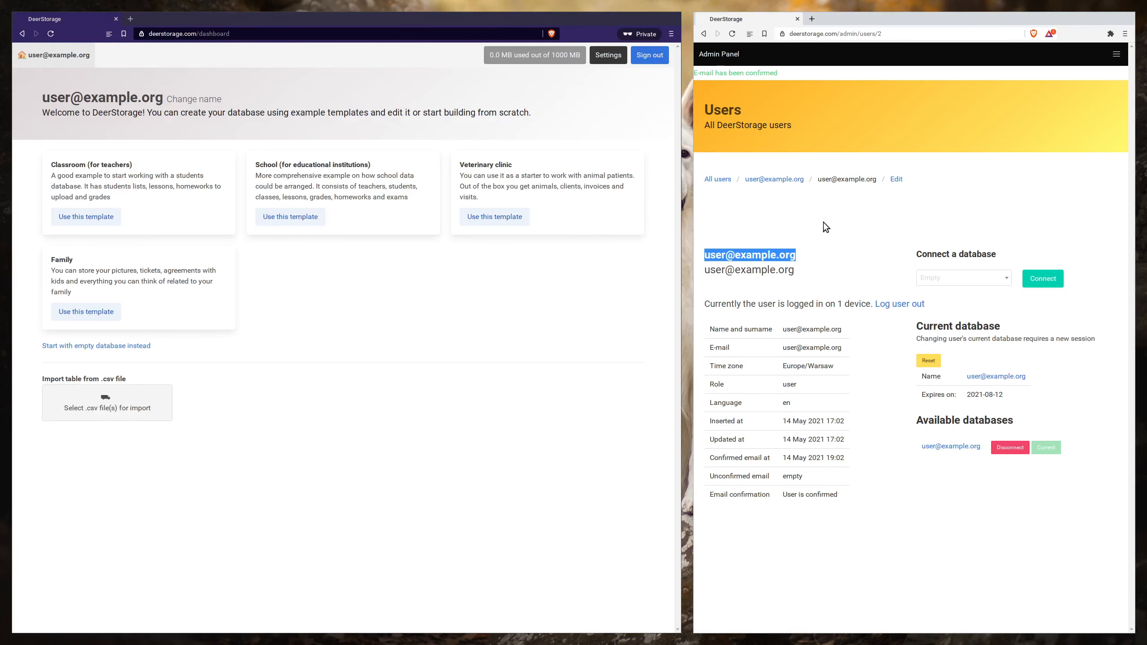
# - Open the account settings page in both the regular user's and the administrator's windows
pyautogui.click(823, 222)
pyautogui.click(613, 59)
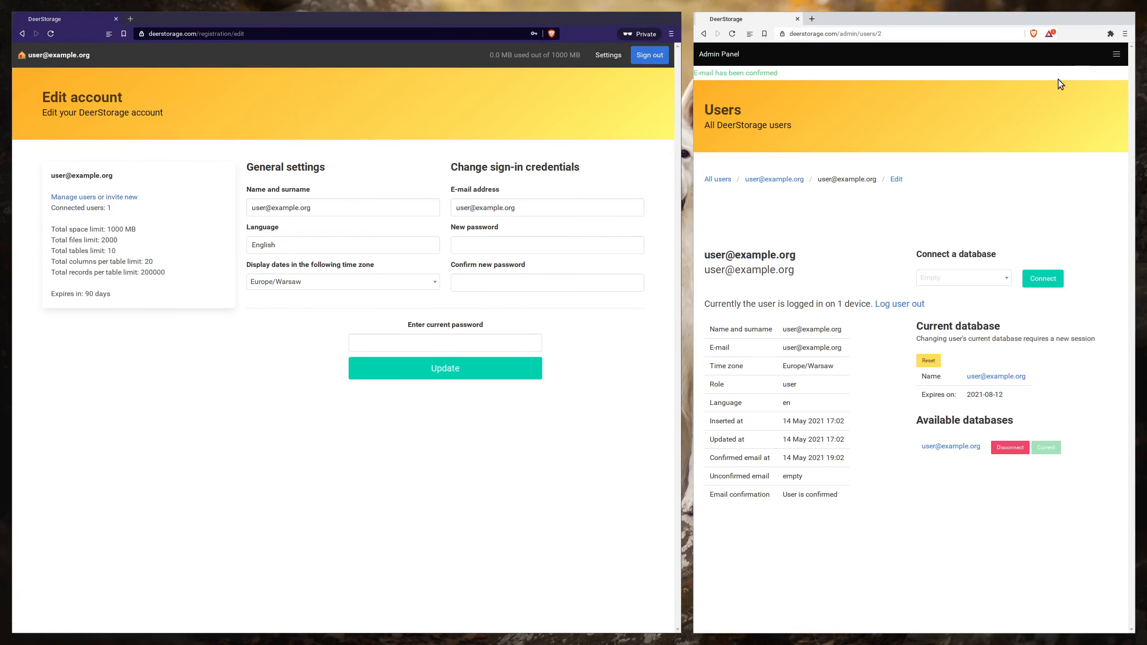
pyautogui.click(1108, 56)
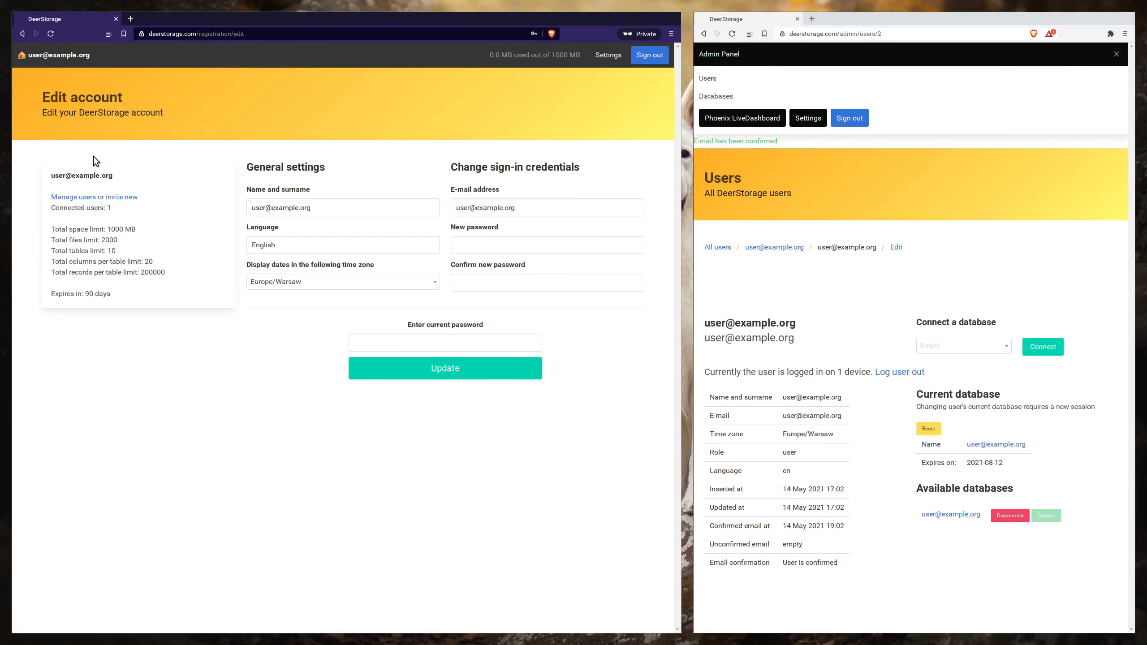
pyautogui.click(799, 117)
# - Try to invite the administrator to the regular user's database with the pasted e-mail, and reload the administrator's account page
pyautogui.moveTo(924, 207); pyautogui.dragTo(832, 201)
pyautogui.hotkey('ctrl', 'c')
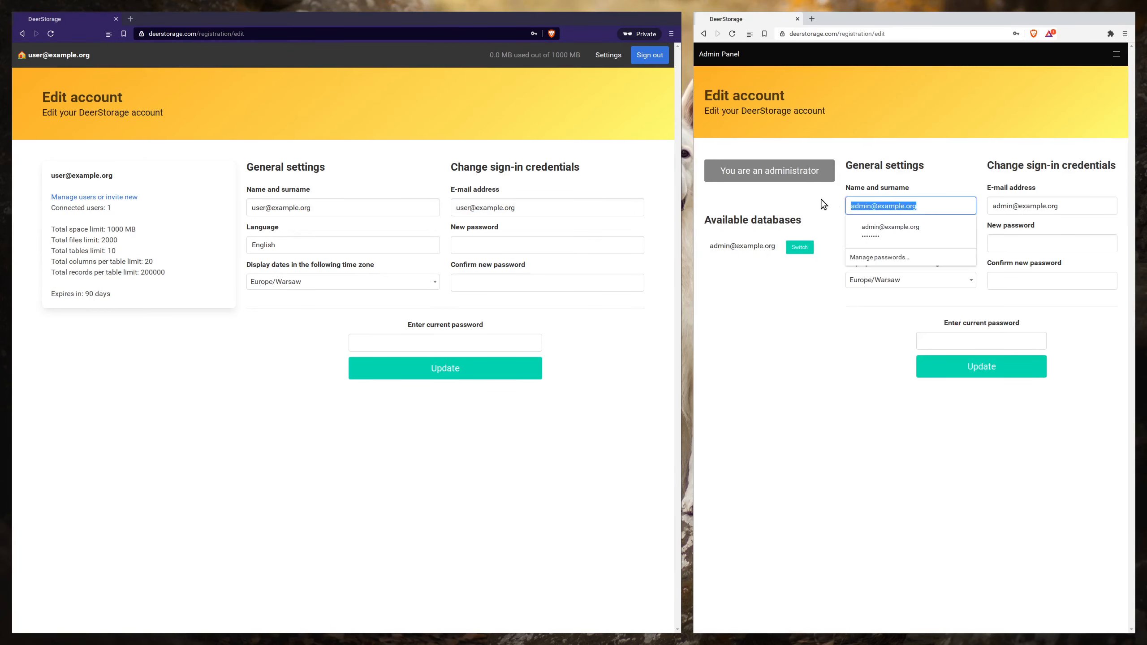
pyautogui.click(130, 197)
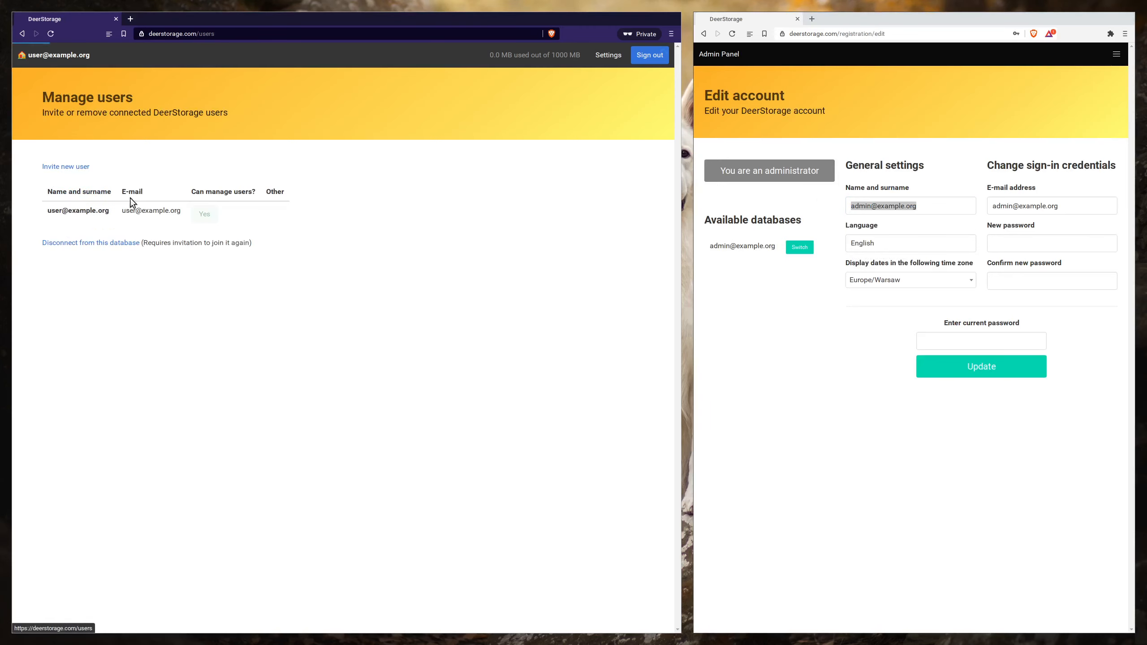
pyautogui.click(74, 166)
pyautogui.click(113, 266)
pyautogui.hotkey('ctrl', 'v')
pyautogui.click(61, 284)
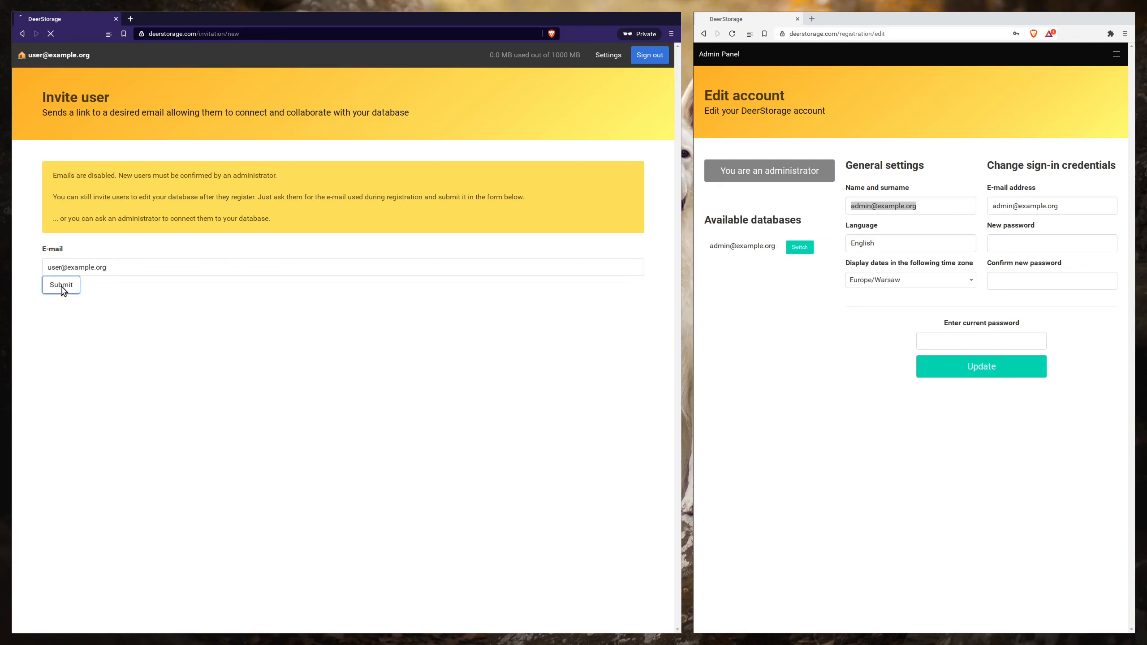
pyautogui.click(731, 35)
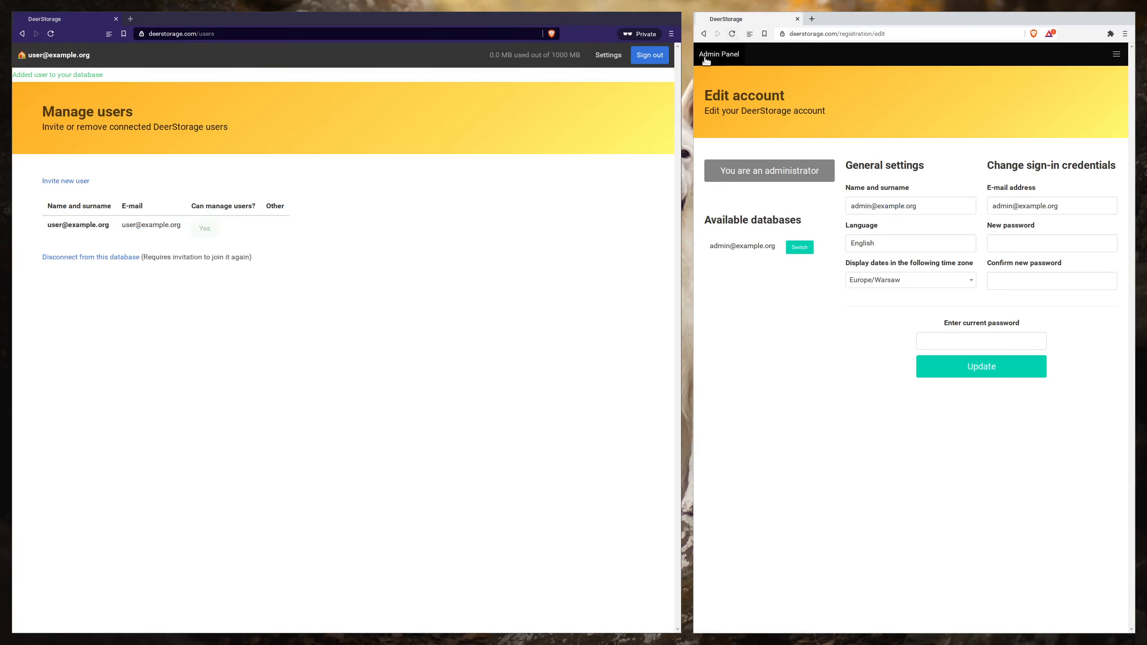
pyautogui.click(732, 35)
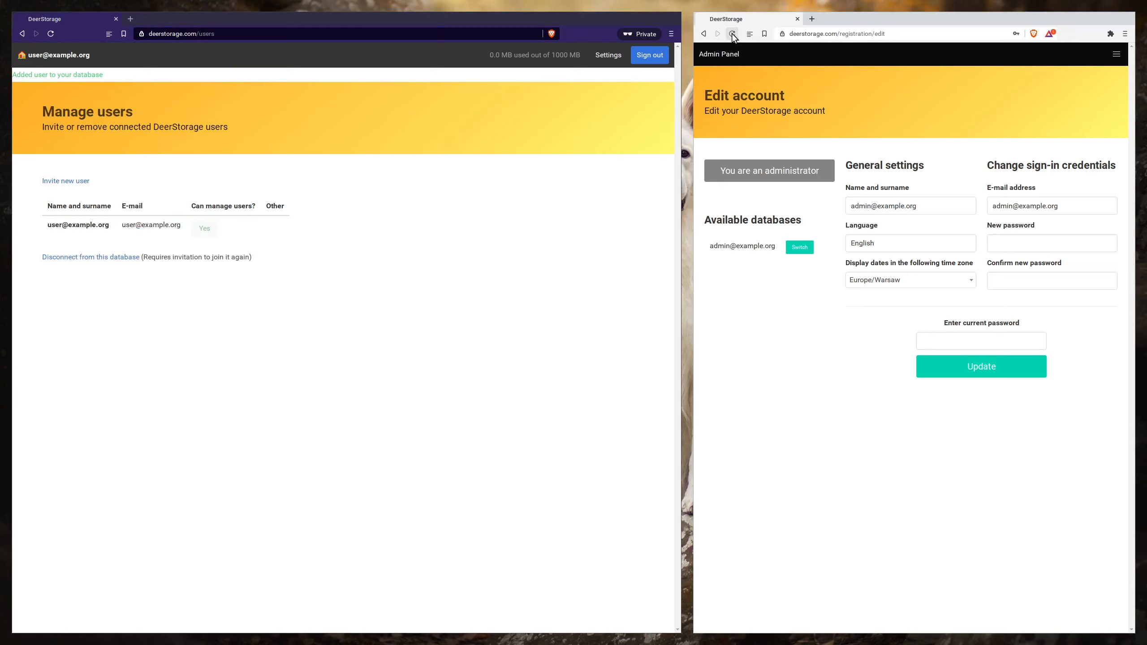
# - Copy the administrator's e-mail from the available databases list and invite that address to the regular user's database
pyautogui.moveTo(780, 248); pyautogui.dragTo(717, 246)
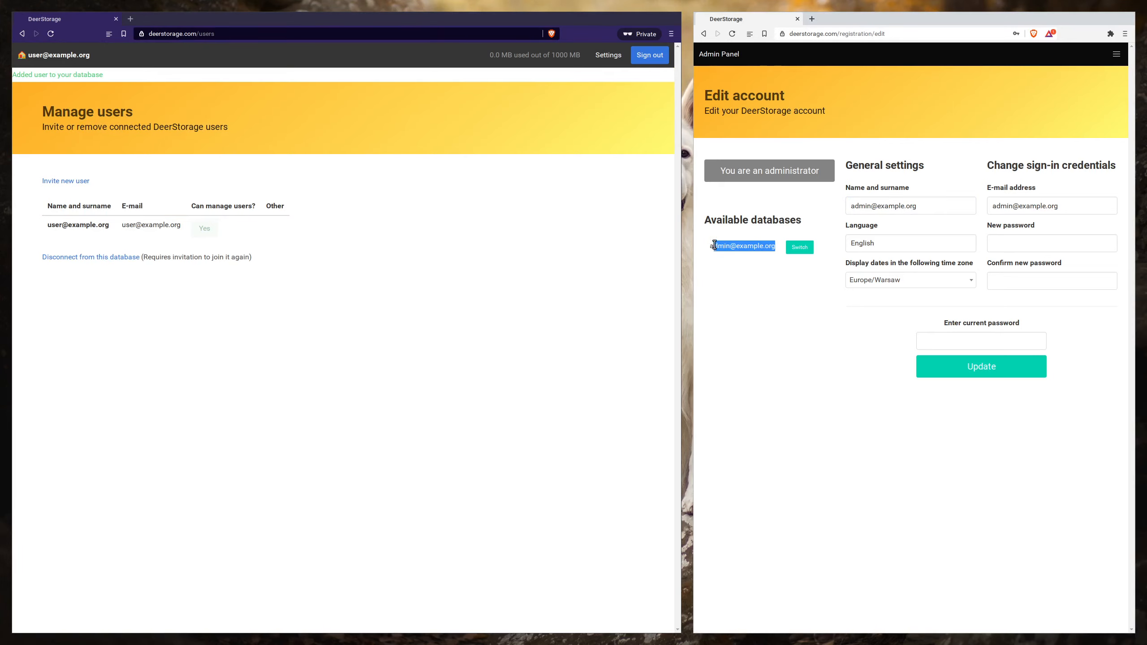
pyautogui.click(82, 182)
pyautogui.click(106, 270)
pyautogui.hotkey('ctrl', 'v')
pyautogui.click(58, 285)
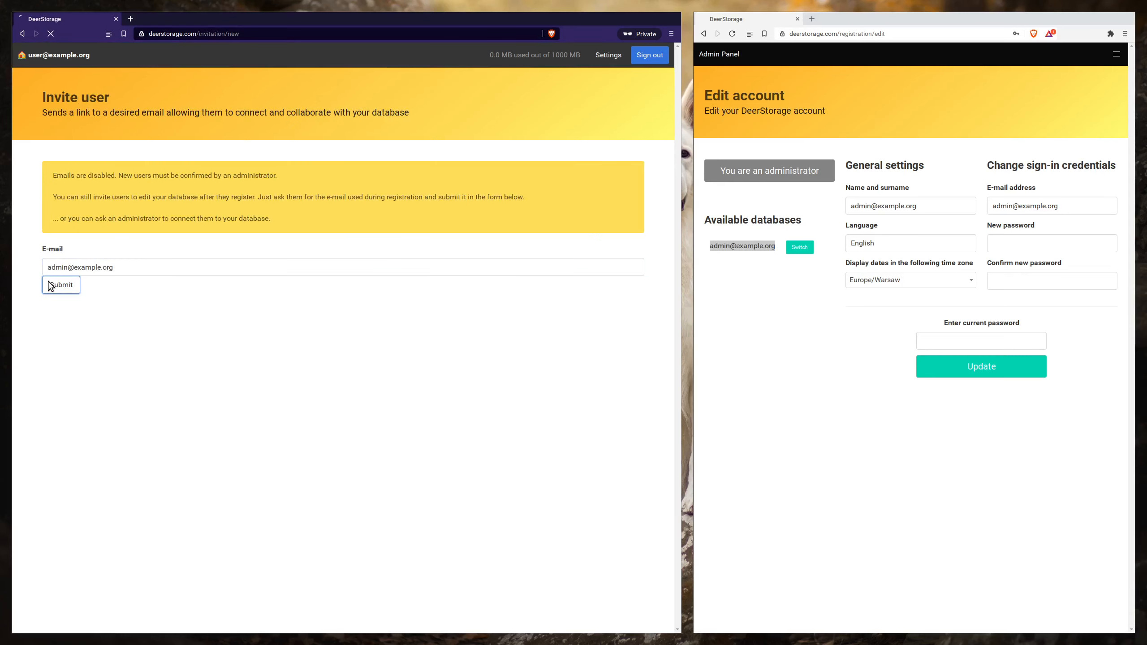
# - Reload the administrator's account page, switch it to the regular user's shared database, and open the dashboard
pyautogui.moveTo(742, 246); pyautogui.dragTo(728, 154)
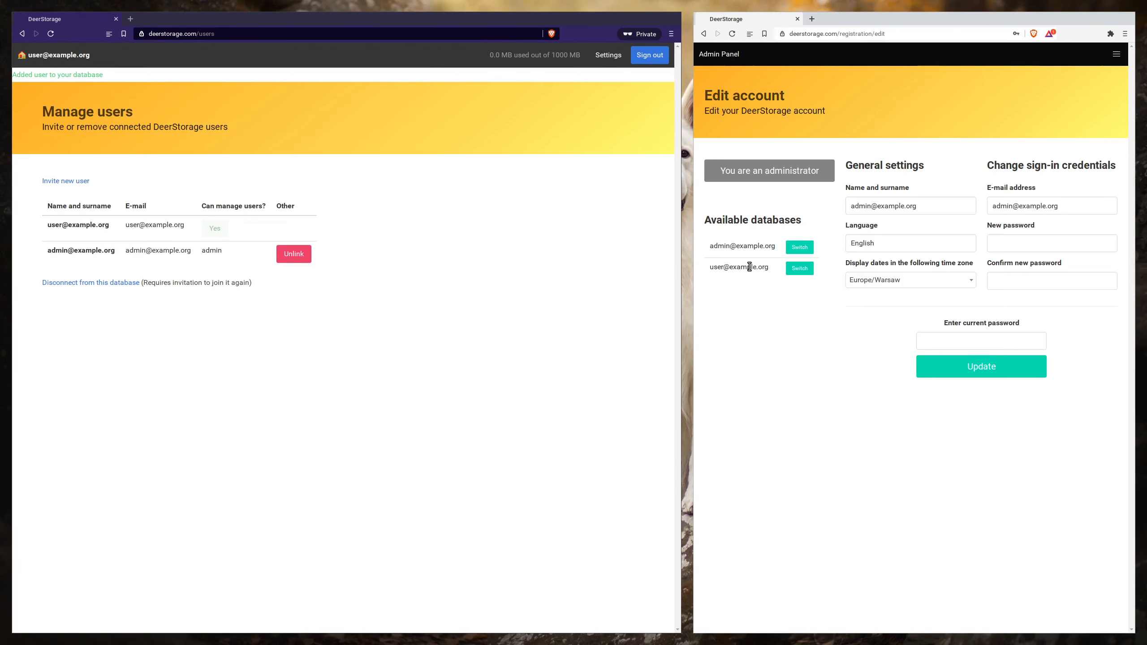
pyautogui.click(800, 269)
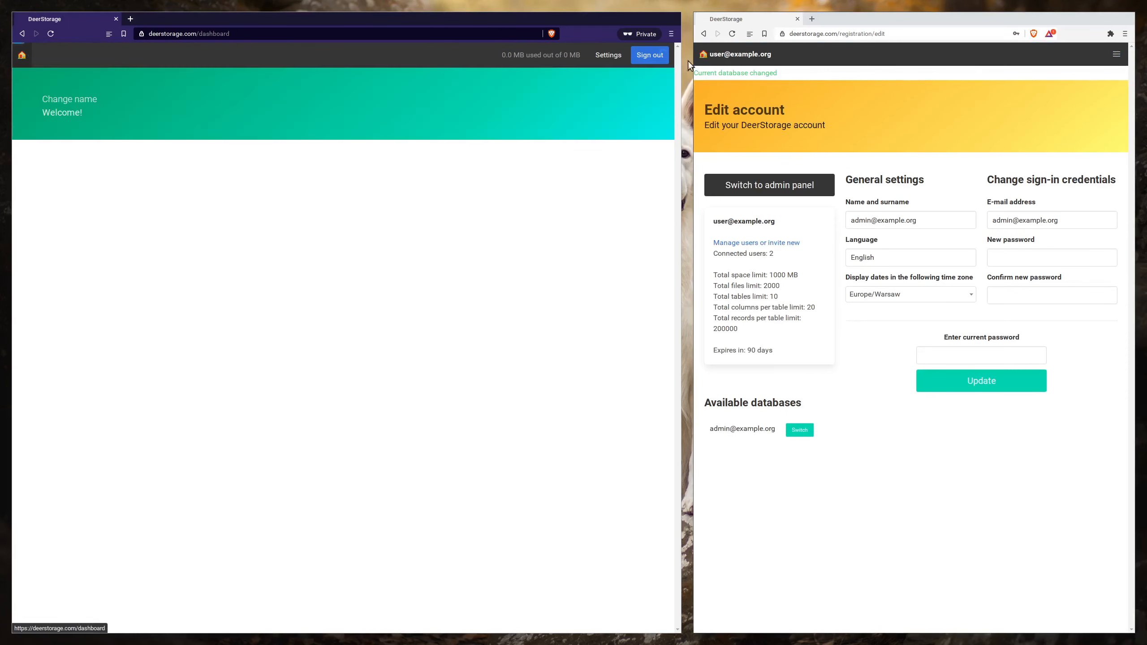
pyautogui.click(725, 58)
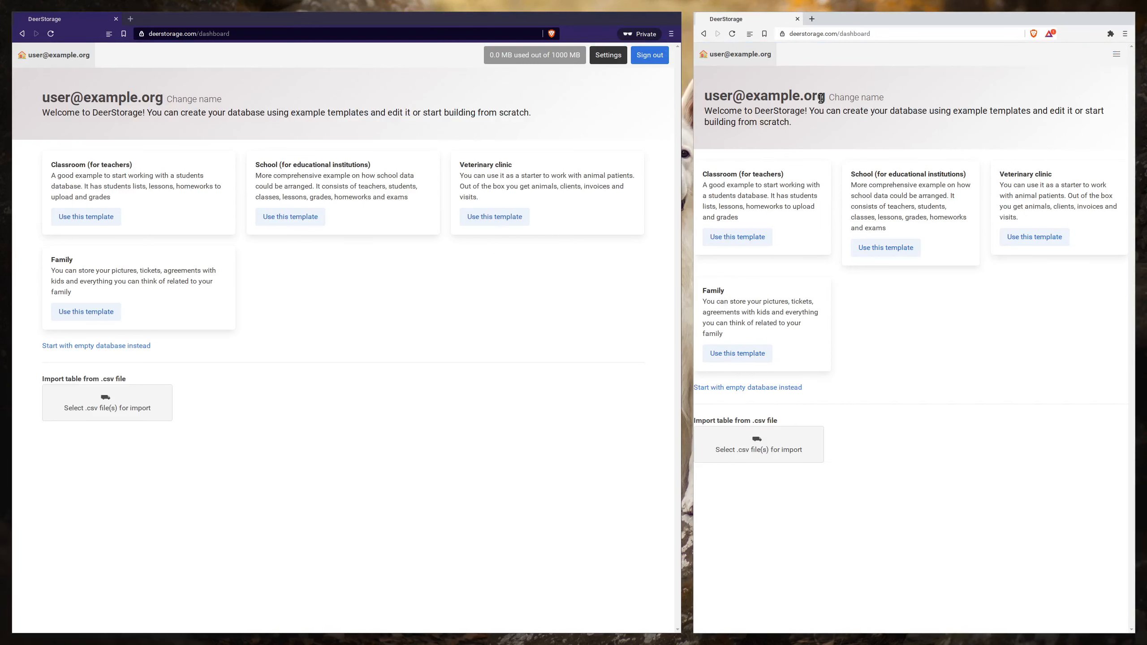
# - Rename the shared database to "Database example" from the administrator's dashboard
pyautogui.click(839, 103)
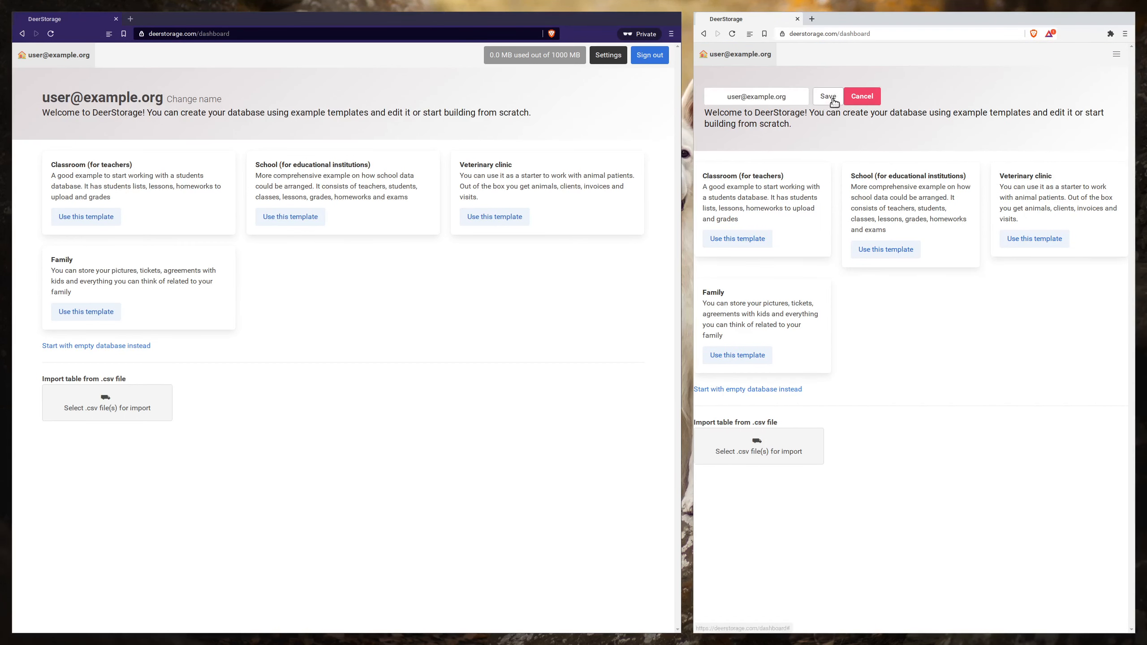
pyautogui.write('Da')
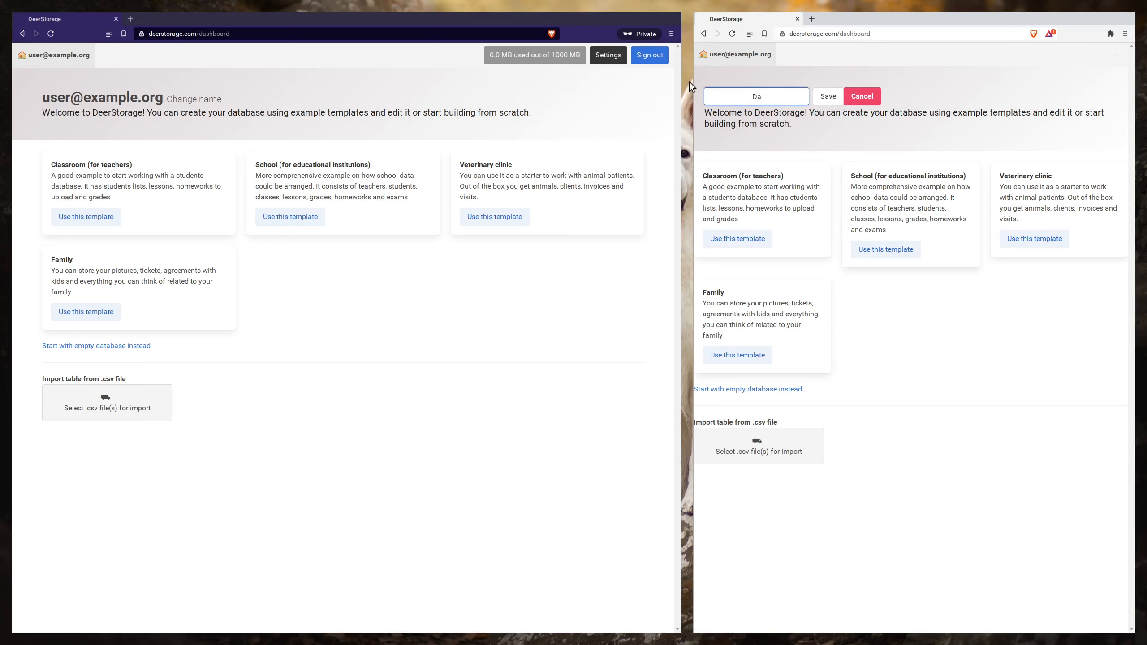
pyautogui.write('tabase example')
pyautogui.press('Return')
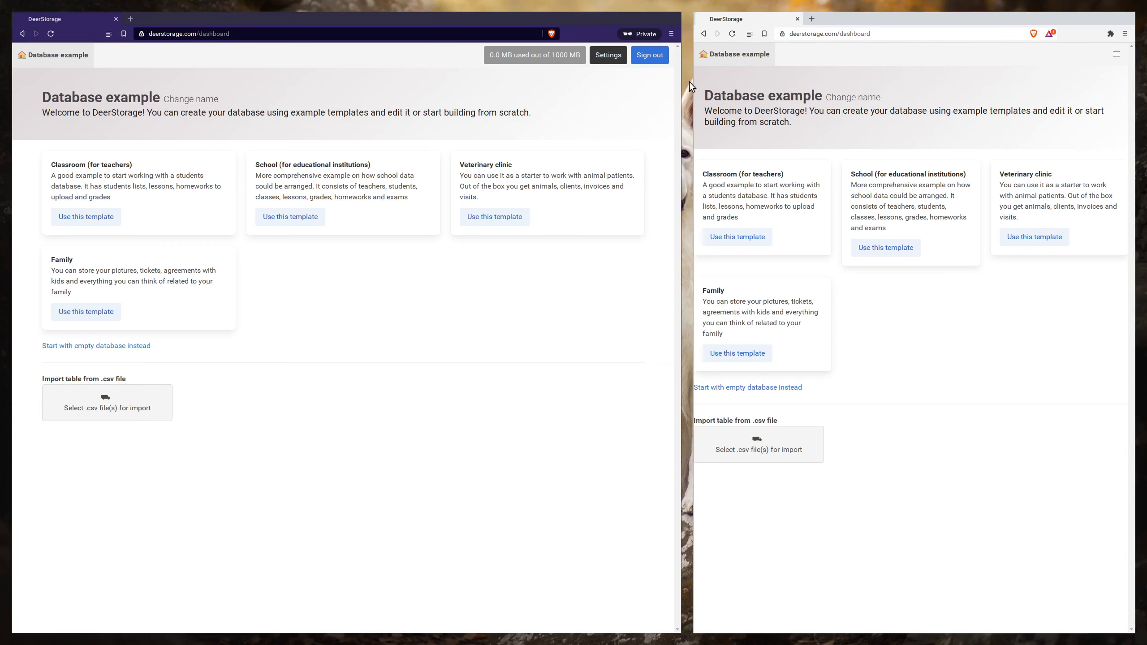
# - Apply the School (for educational institutions) template in the private window and delete the Teachers table
pyautogui.moveTo(46, 100); pyautogui.dragTo(151, 101)
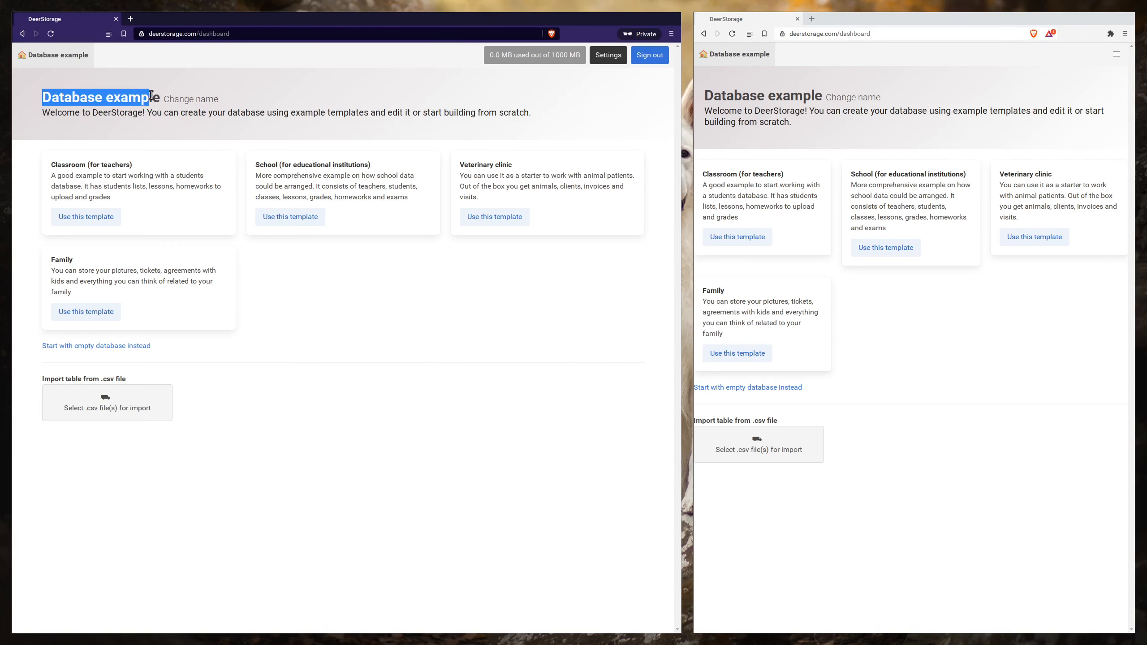
pyautogui.click(153, 101)
pyautogui.click(308, 215)
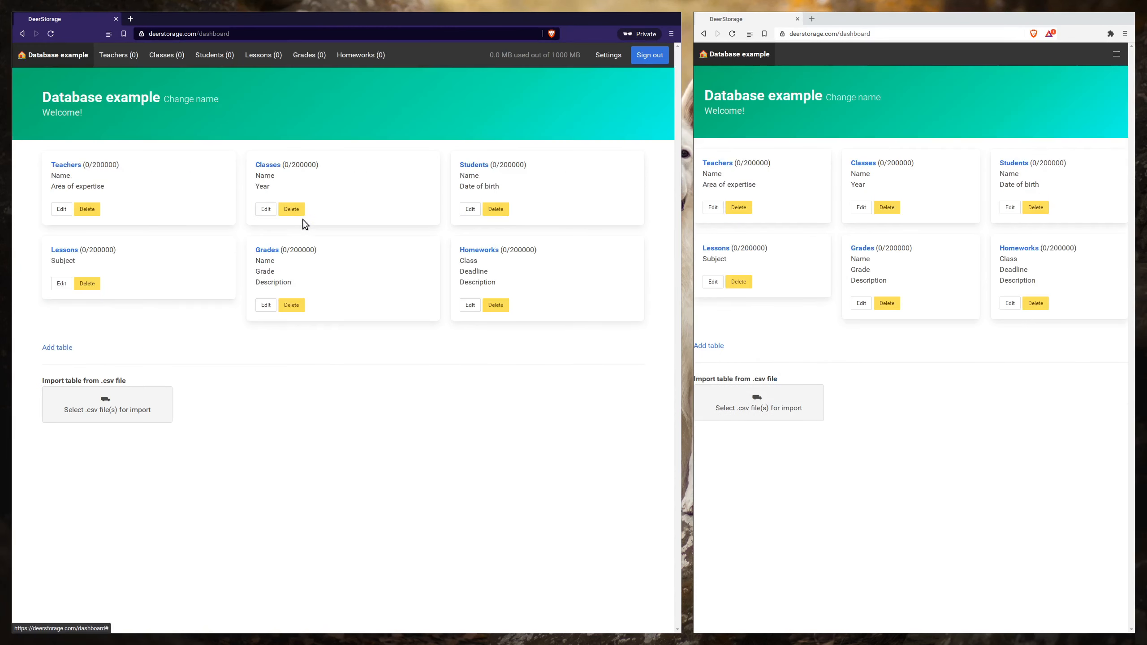
pyautogui.click(95, 209)
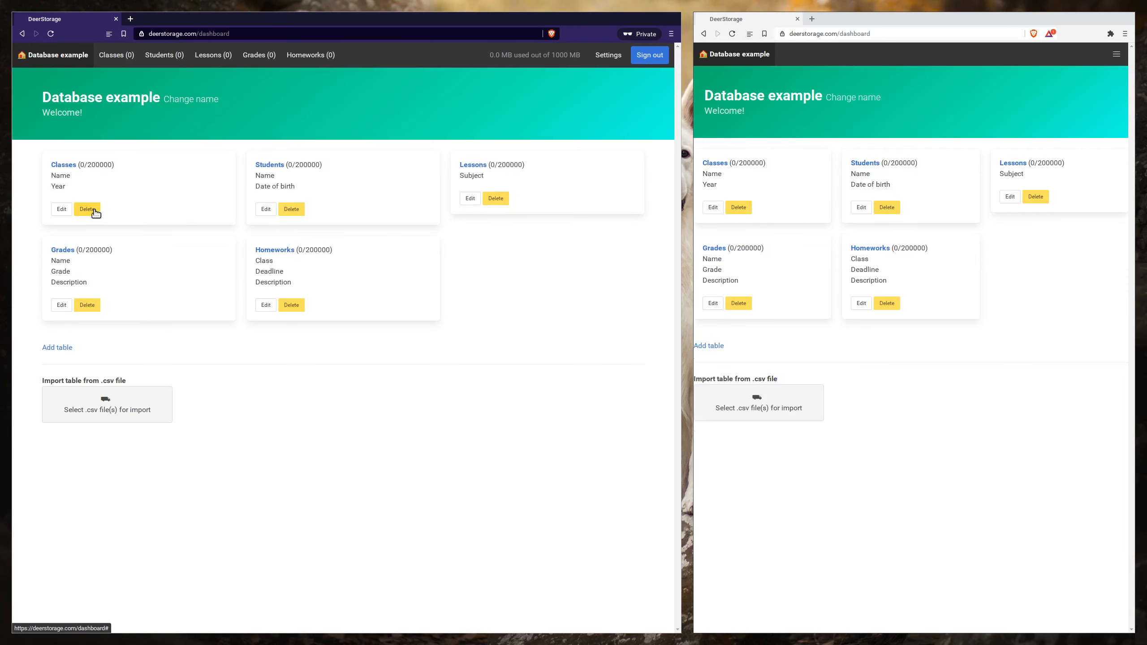
# - Delete the remaining School template tables: Classes, Students, Lessons, Grades and Homeworks
pyautogui.click(95, 208)
pyautogui.click(95, 209)
pyautogui.click(95, 206)
pyautogui.click(93, 222)
pyautogui.click(93, 222)
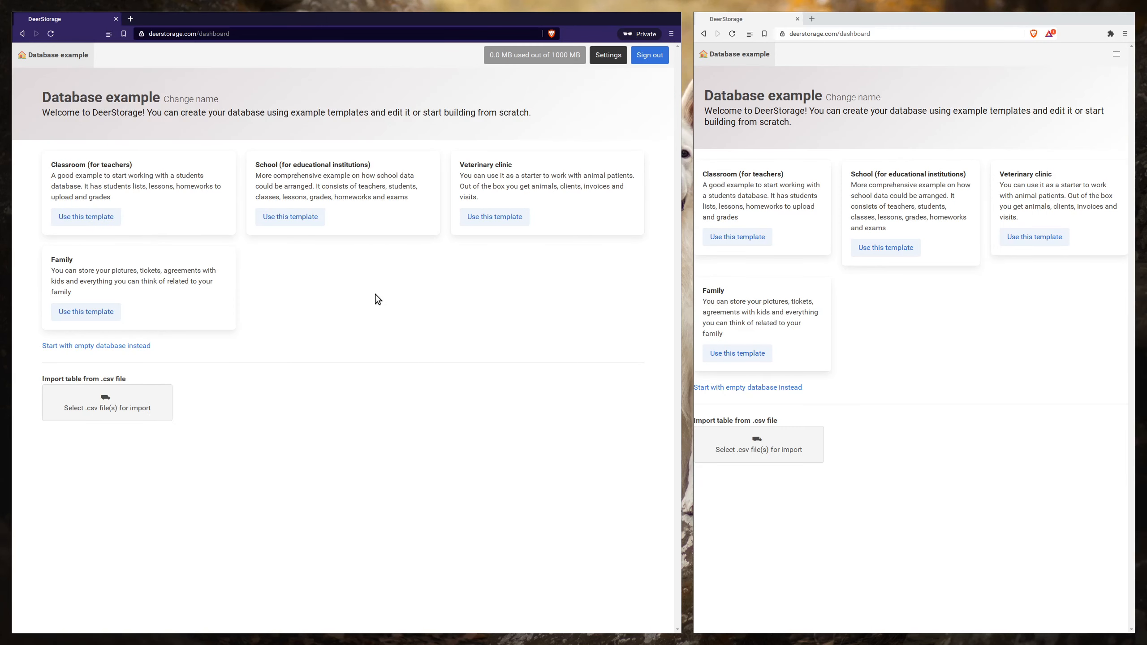
# - Apply the Family template and look at the blank new-record form of its Agreements with kids table
pyautogui.click(91, 311)
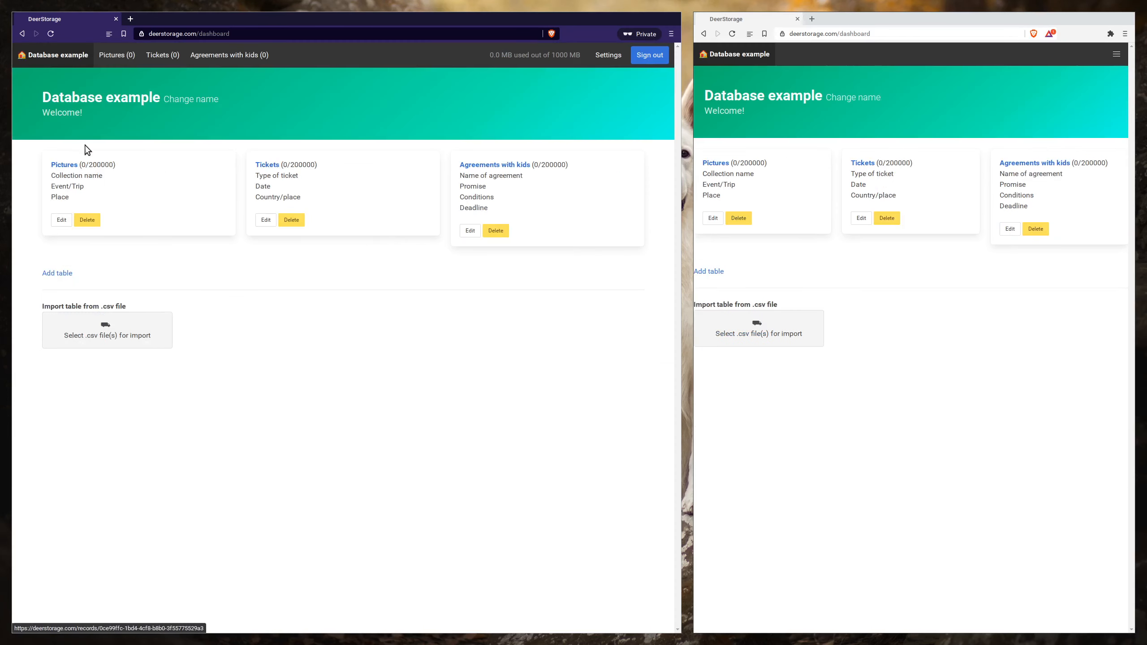
pyautogui.click(501, 165)
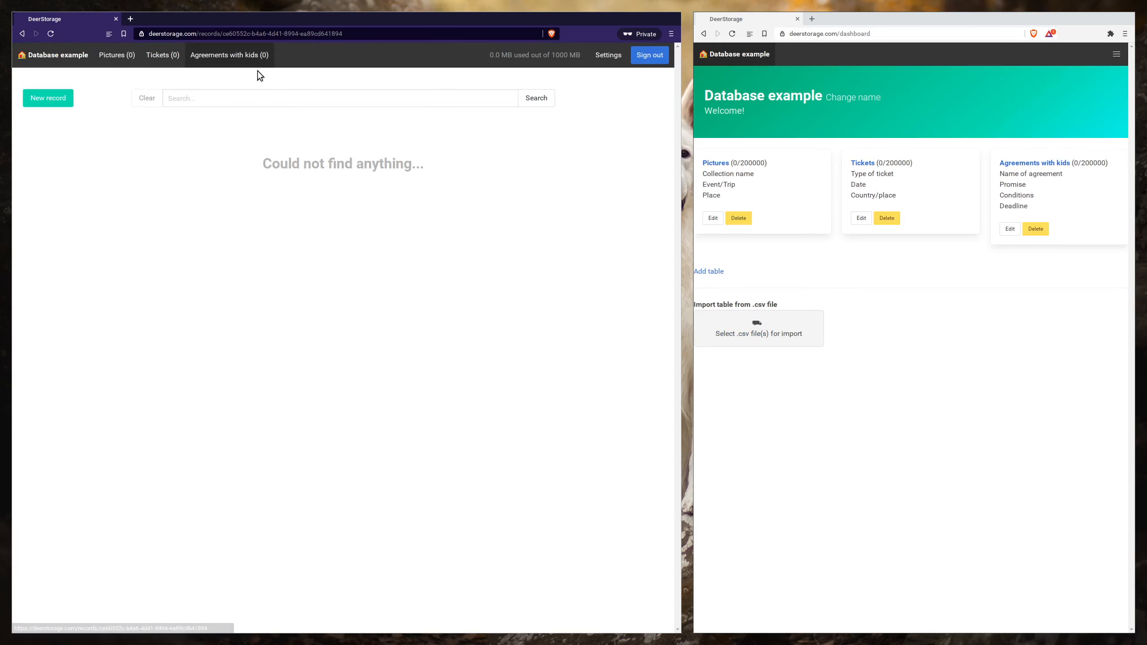
pyautogui.click(63, 104)
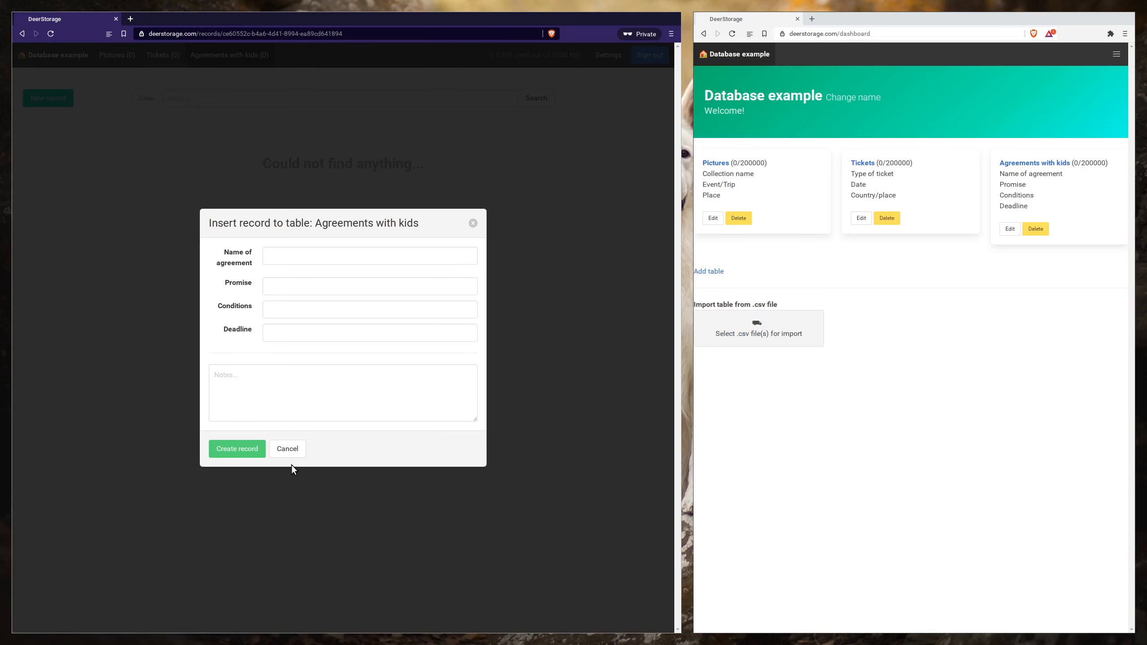
pyautogui.click(288, 450)
pyautogui.click(77, 62)
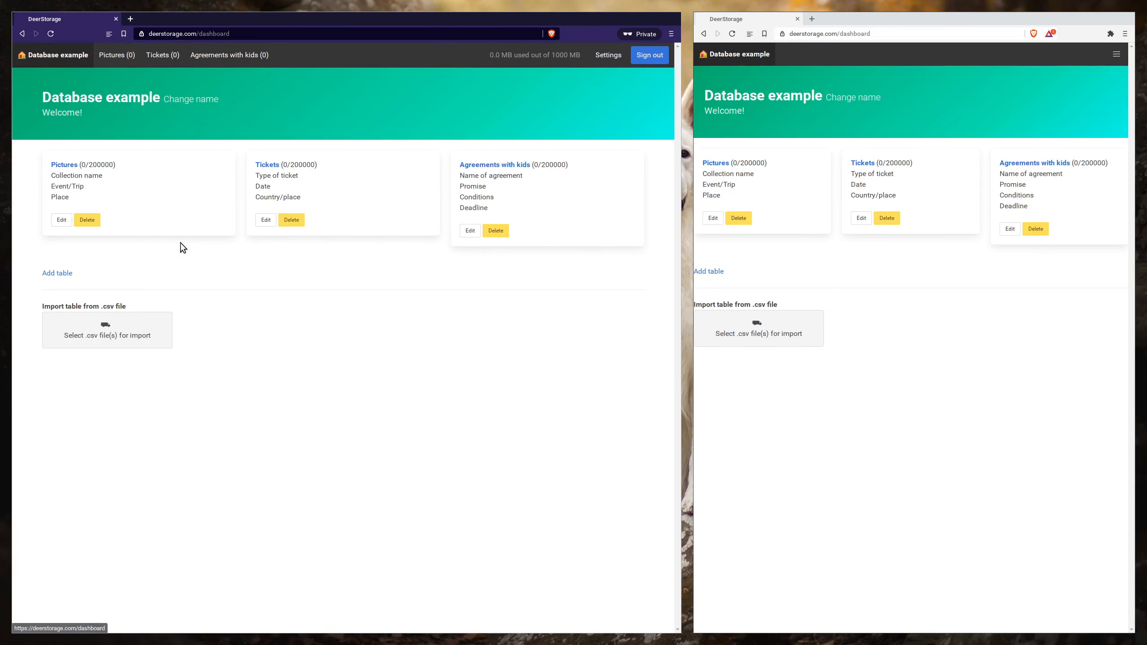
# - Delete the Family template's Pictures, Tickets and Agreements with kids tables
pyautogui.click(90, 221)
pyautogui.click(90, 220)
pyautogui.click(91, 229)
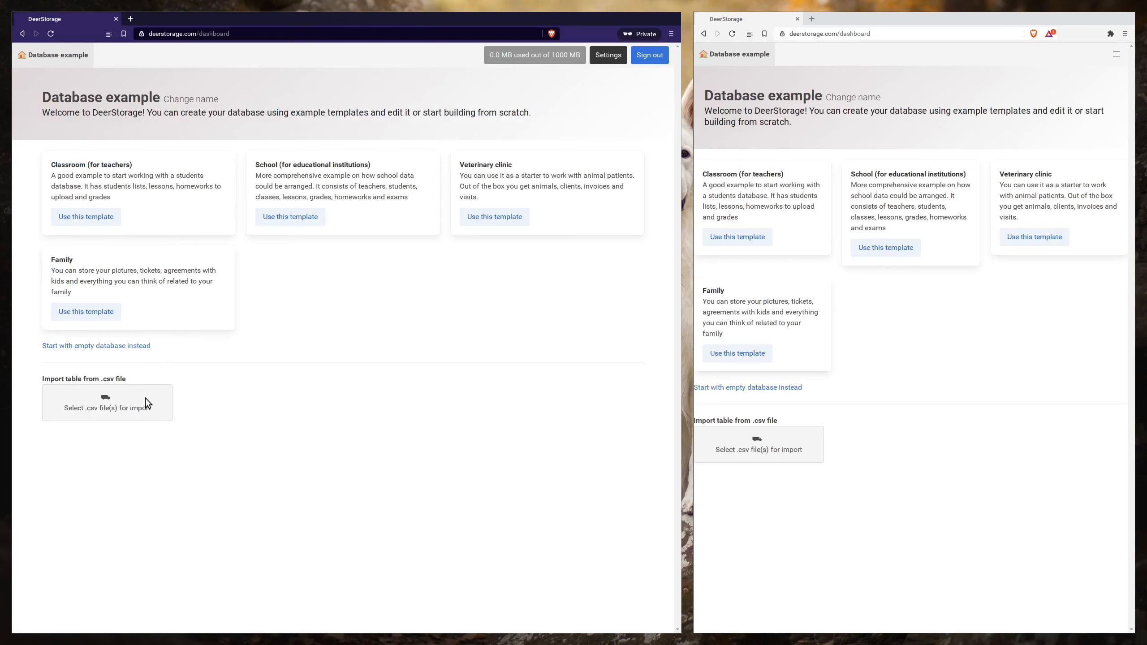
# - Import the file "5000 Sales Records.csv" from the csv examples folder as a new table
pyautogui.click(133, 413)
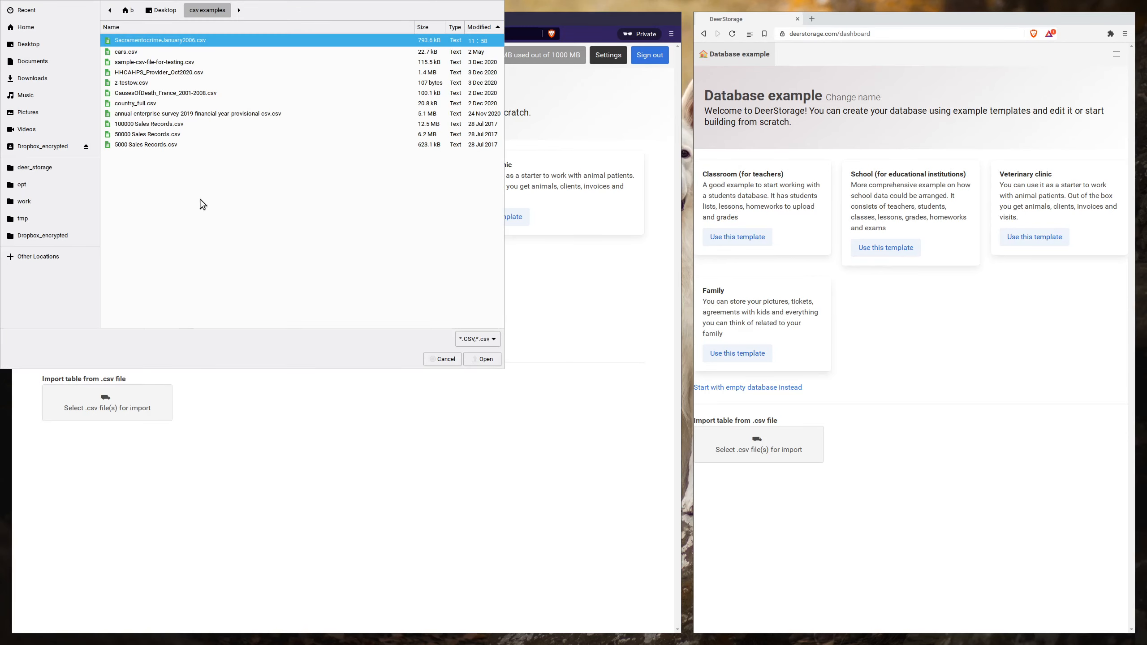
pyautogui.click(174, 145)
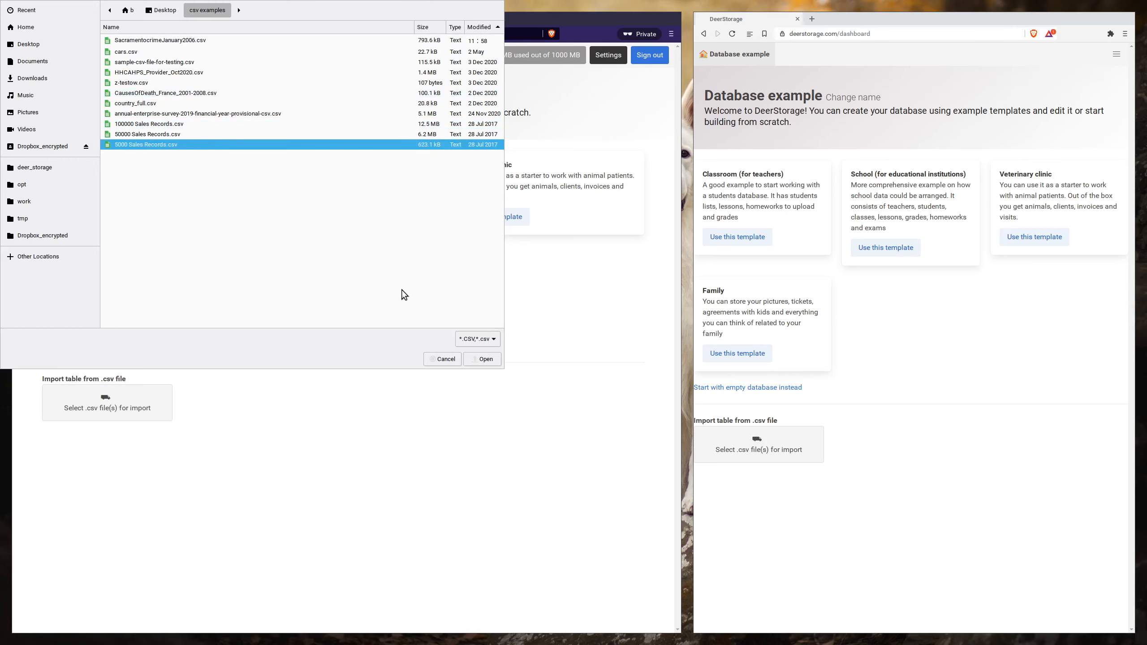
pyautogui.click(488, 359)
pyautogui.click(133, 434)
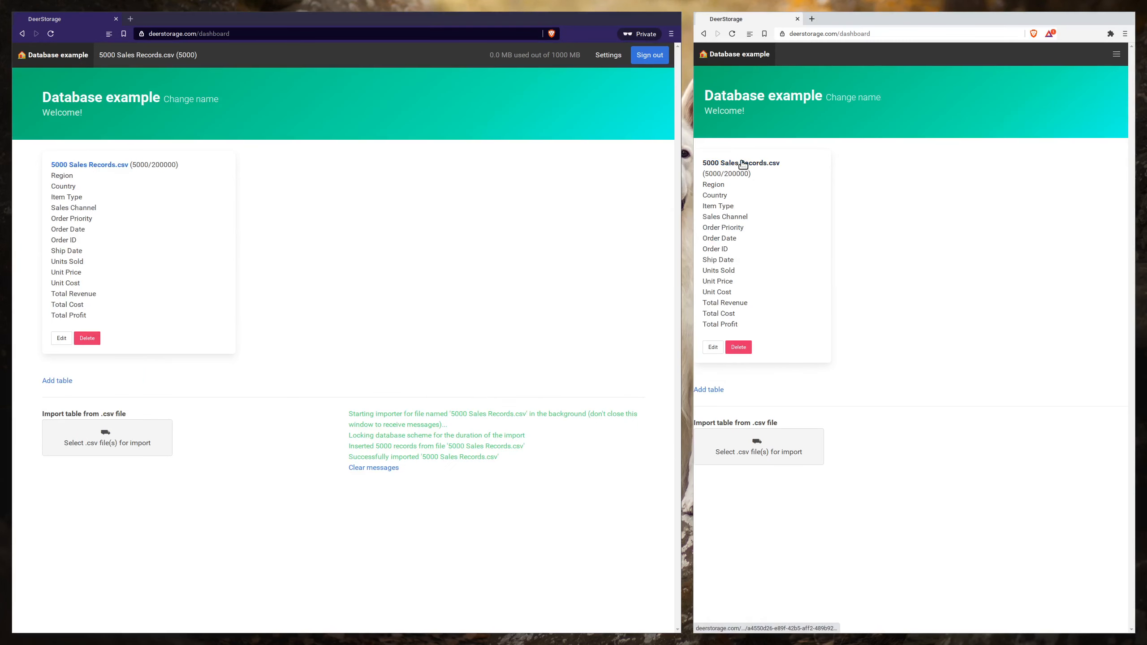
# - Open the 5000 Sales Records.csv table in both browser windows and resize the windows to equal widths
pyautogui.click(743, 164)
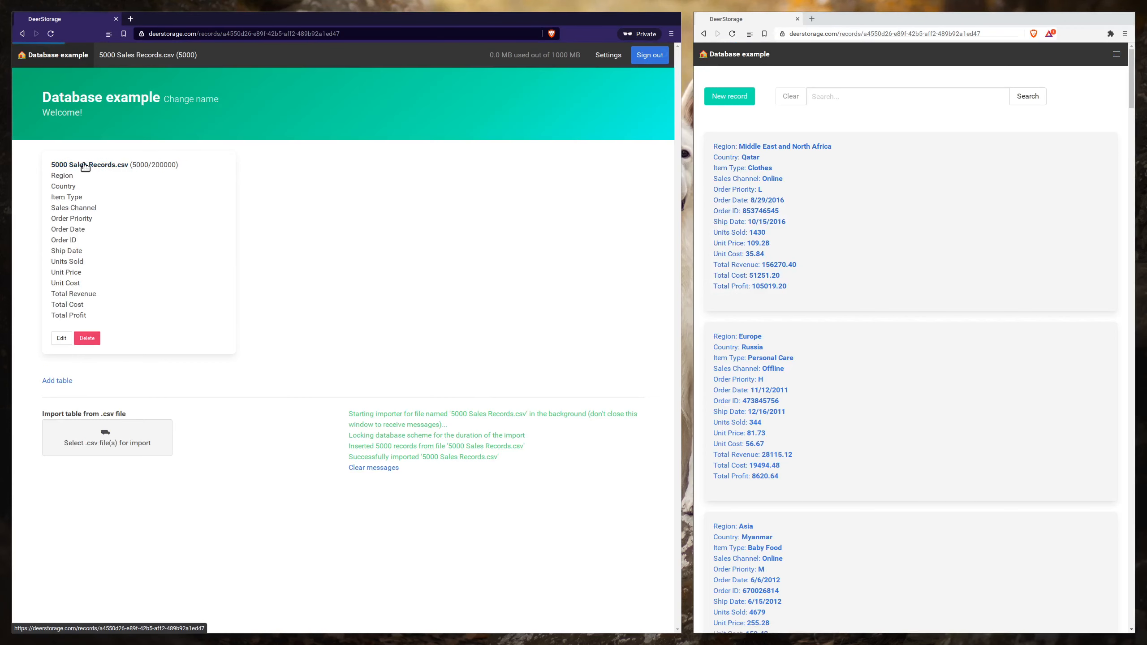
pyautogui.click(86, 164)
pyautogui.press('super+h')
pyautogui.press('super+h')
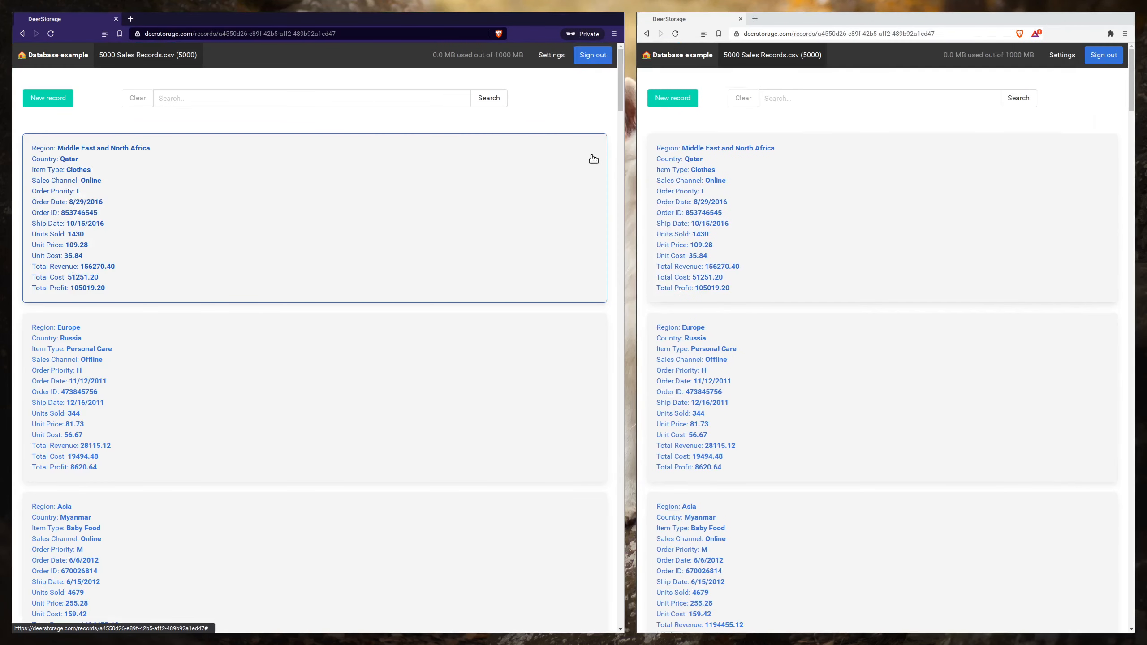
# - Upload the eleven JPG images to the first record (Qatar, Clothes) in the non-private window
pyautogui.click(607, 160)
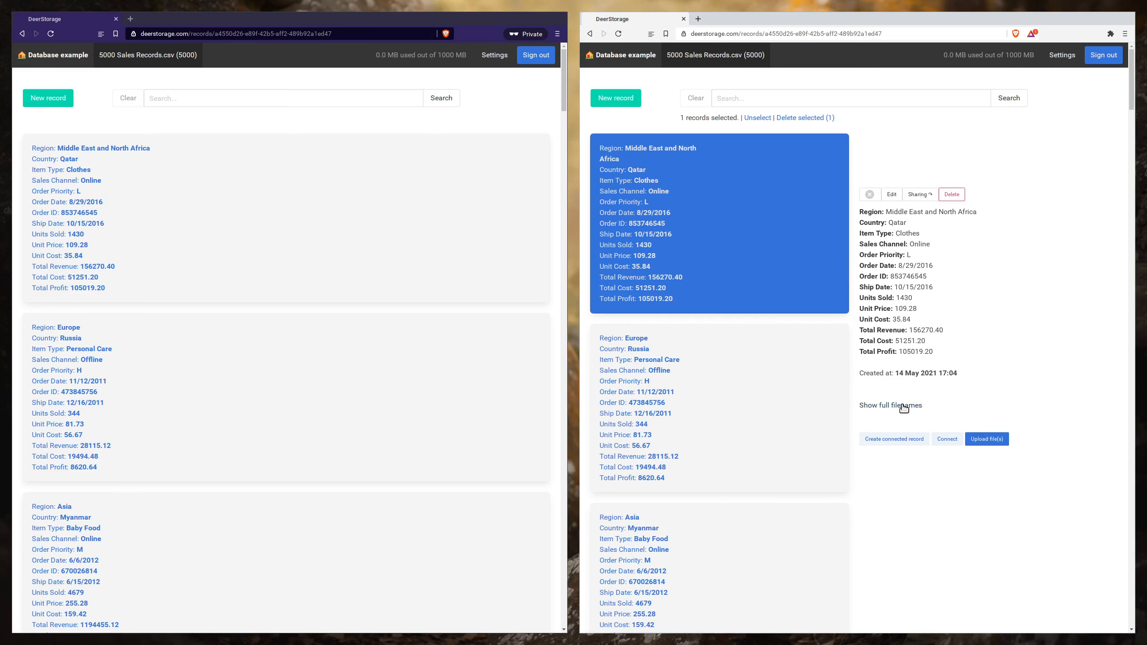
pyautogui.click(984, 439)
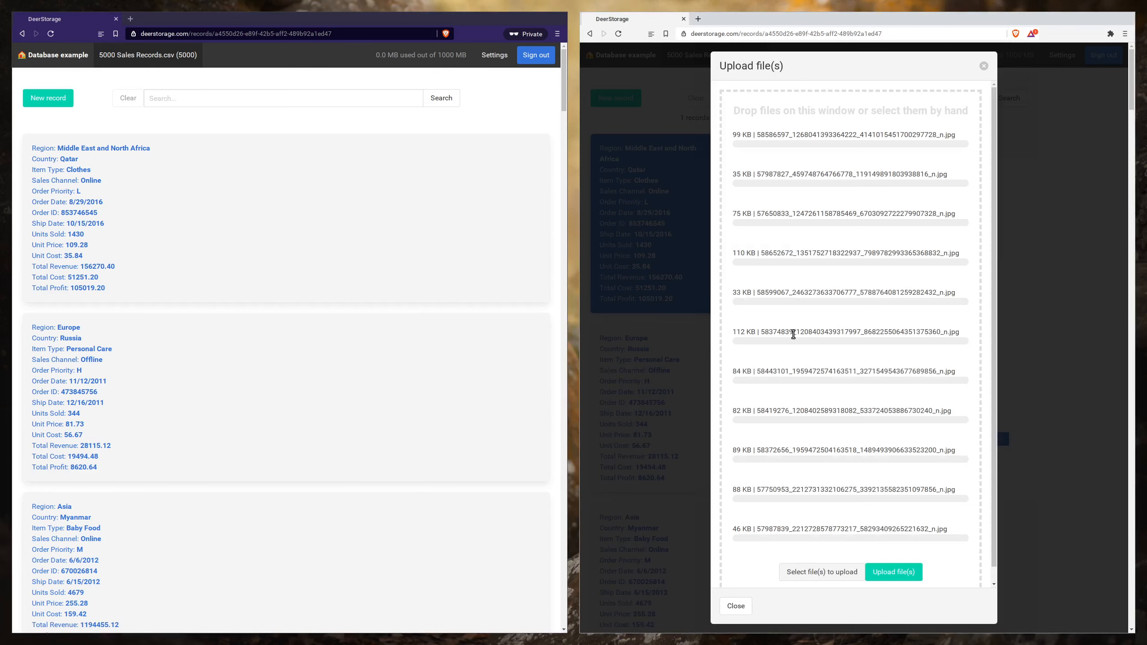
pyautogui.scroll(-2, 845, 411)
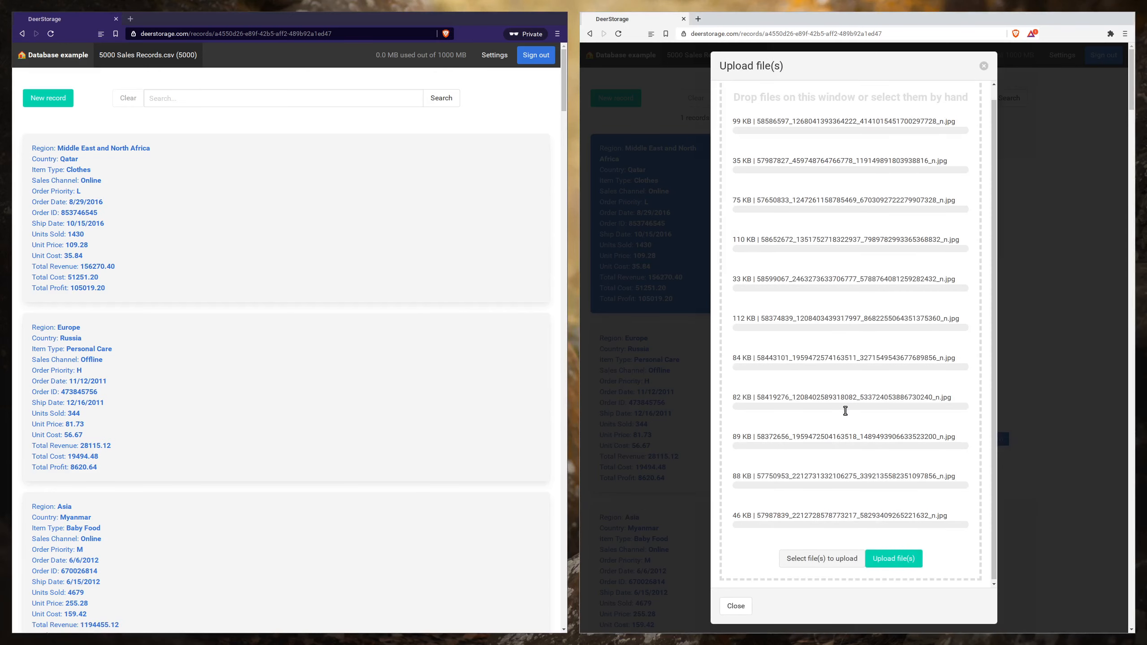
pyautogui.click(893, 556)
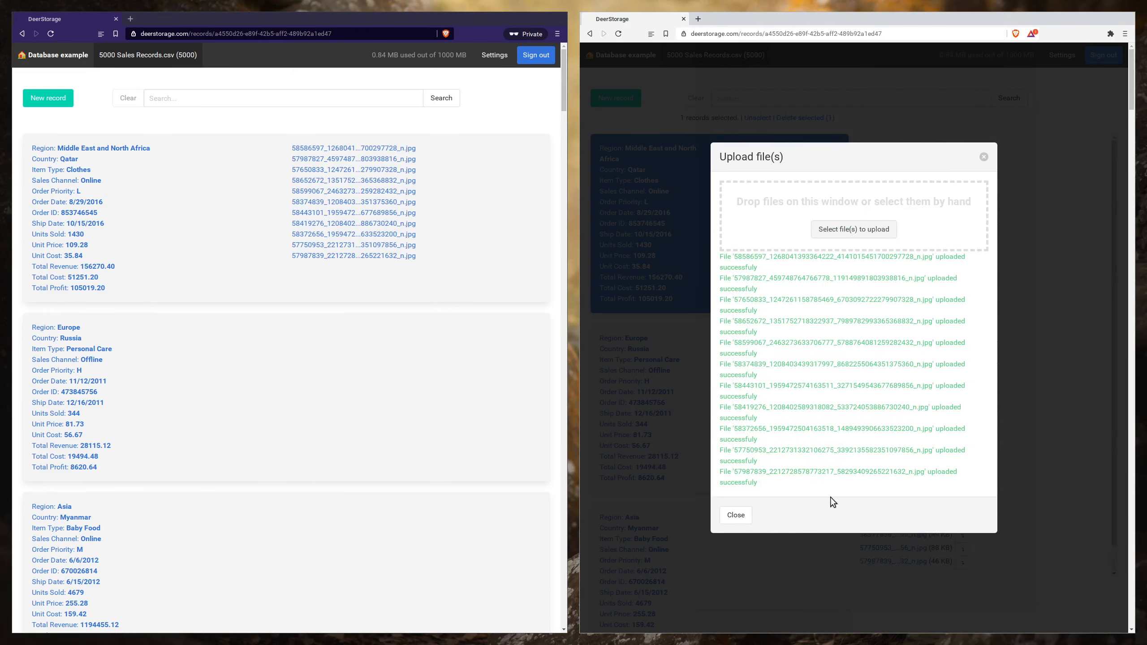
# - Open the Qatar record in the private window, close the other window's upload dialog, and show full filenames in both
pyautogui.click(360, 279)
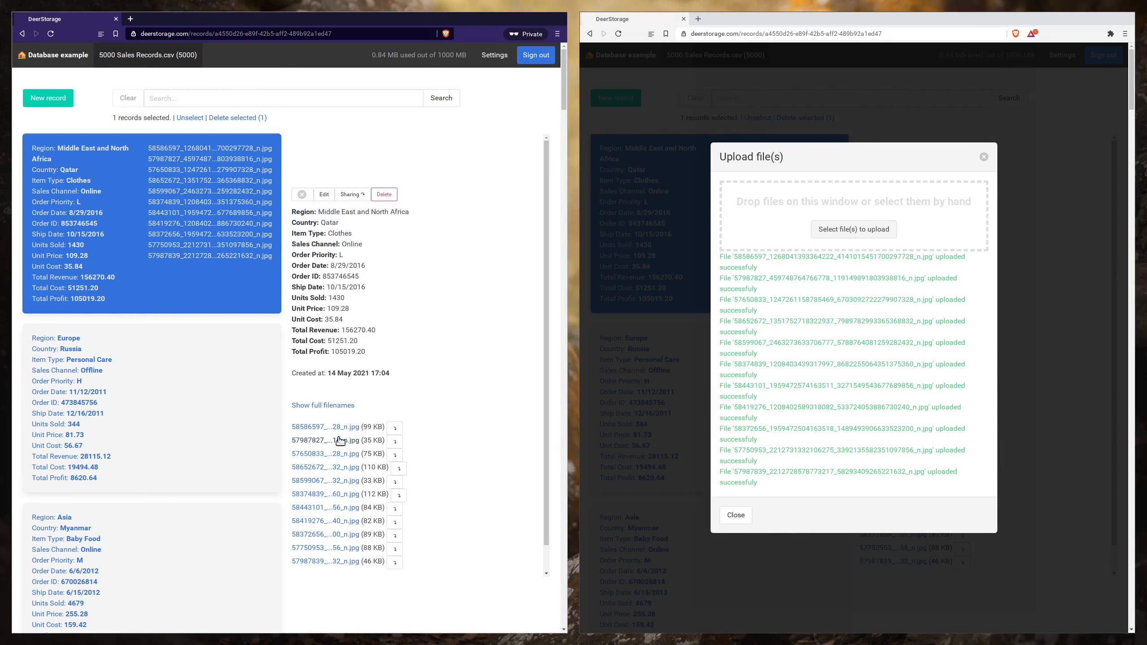
pyautogui.scroll(-1, 347, 442)
pyautogui.click(735, 515)
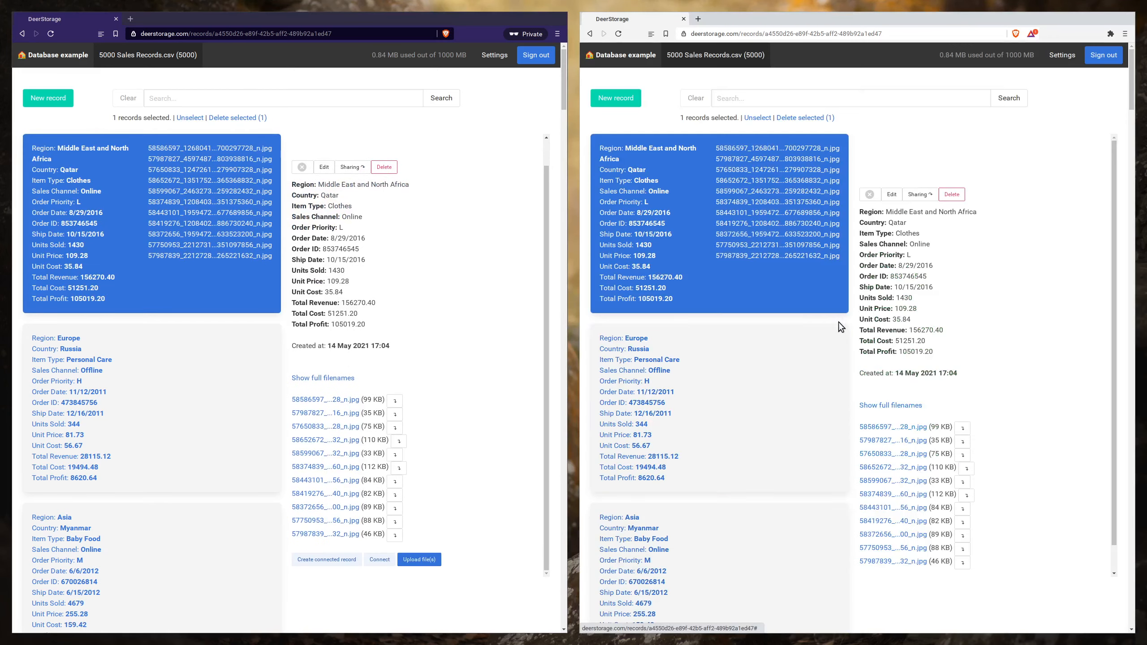
pyautogui.click(894, 407)
pyautogui.click(347, 379)
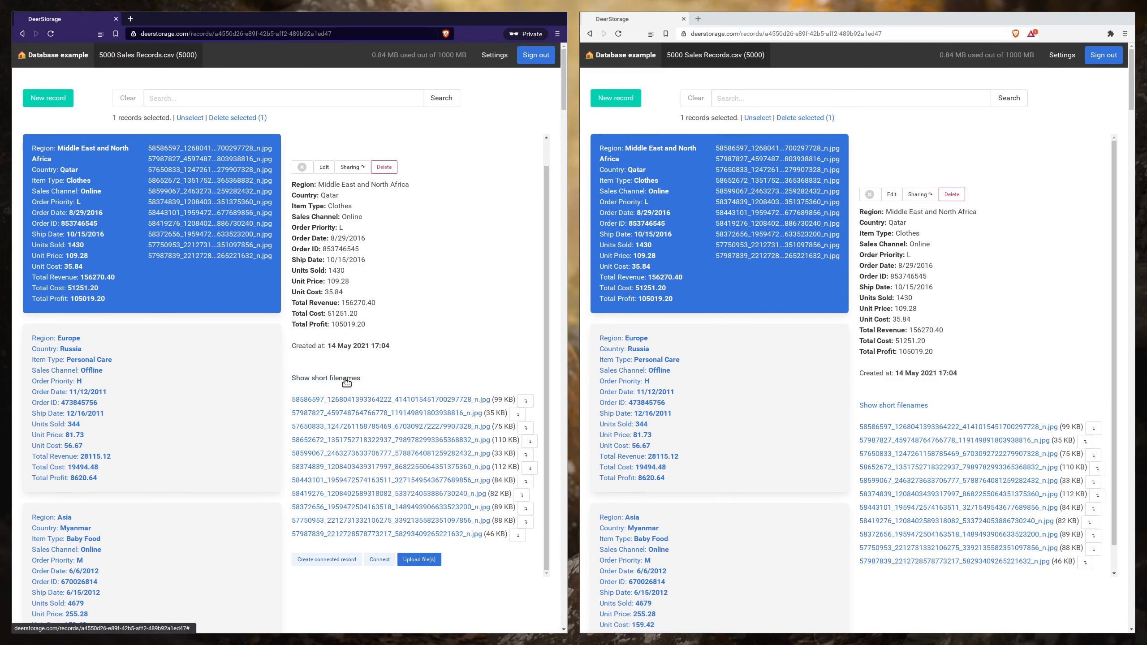
# - Delete the first attached image, the 99 KB JPG, from the Qatar record in the private window
pyautogui.scroll(-2, 432, 349)
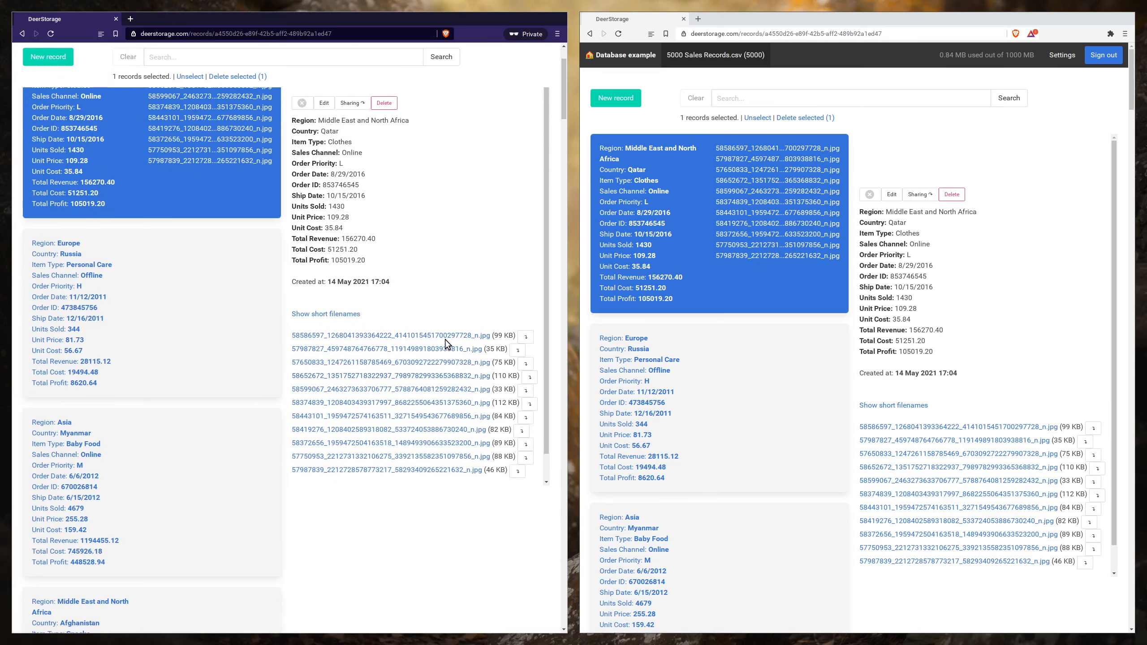
pyautogui.scroll(2, 445, 341)
pyautogui.click(525, 427)
pyautogui.click(524, 427)
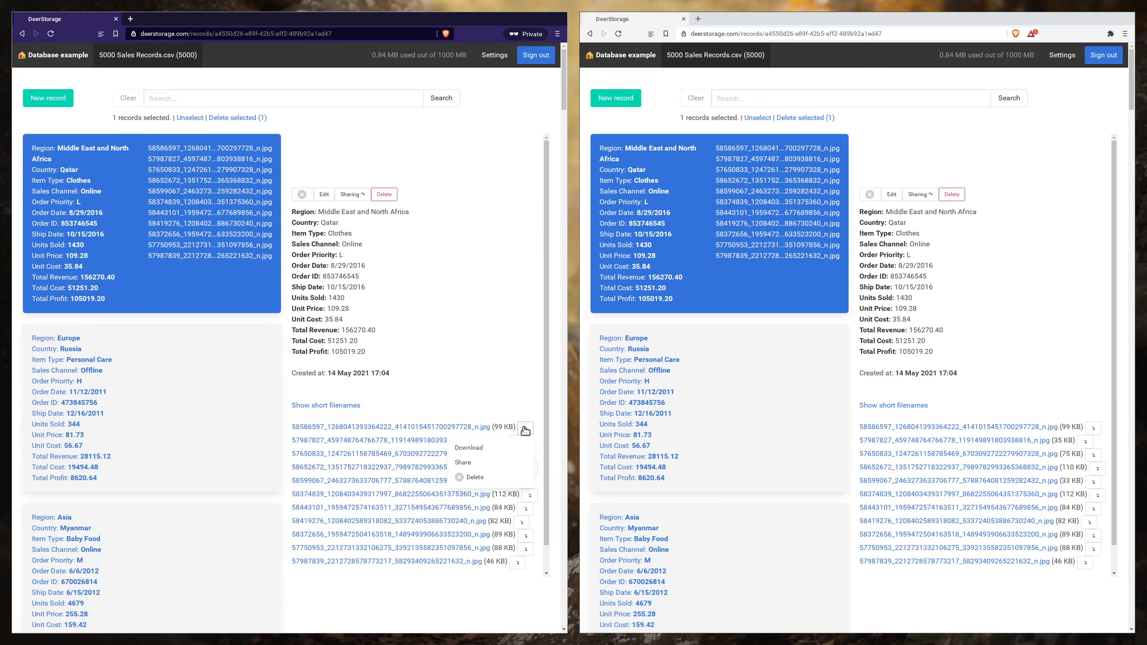
pyautogui.click(474, 477)
pyautogui.click(364, 86)
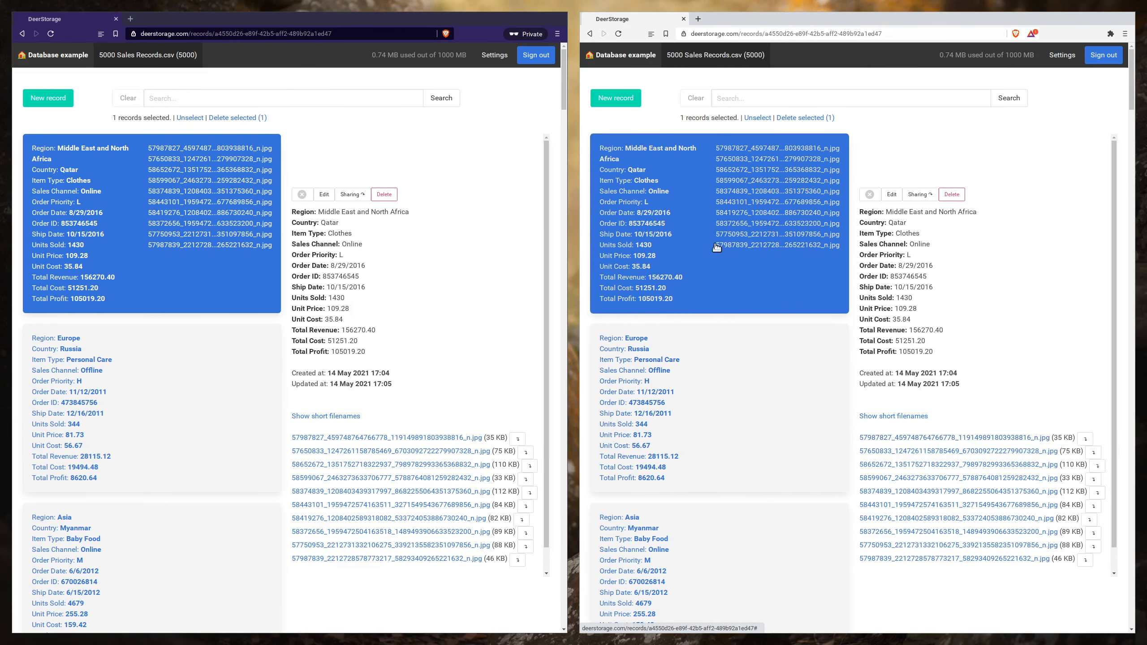
# - Share the Qatar record for 90 days, copy its link, and open it in a new private window
pyautogui.click(918, 195)
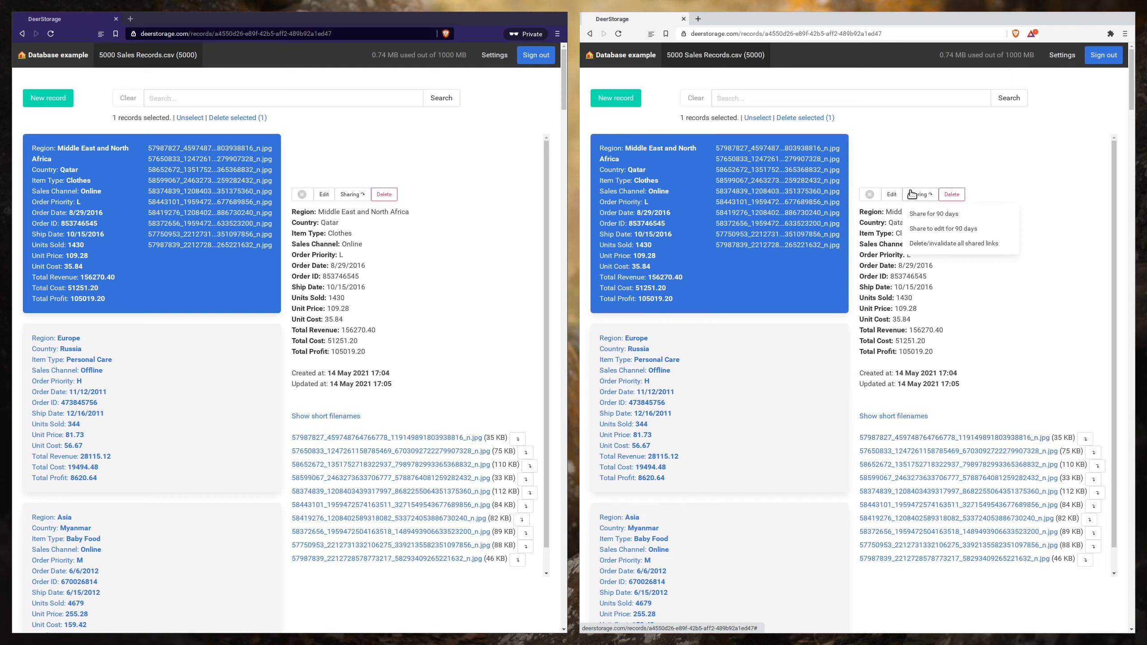
pyautogui.click(917, 214)
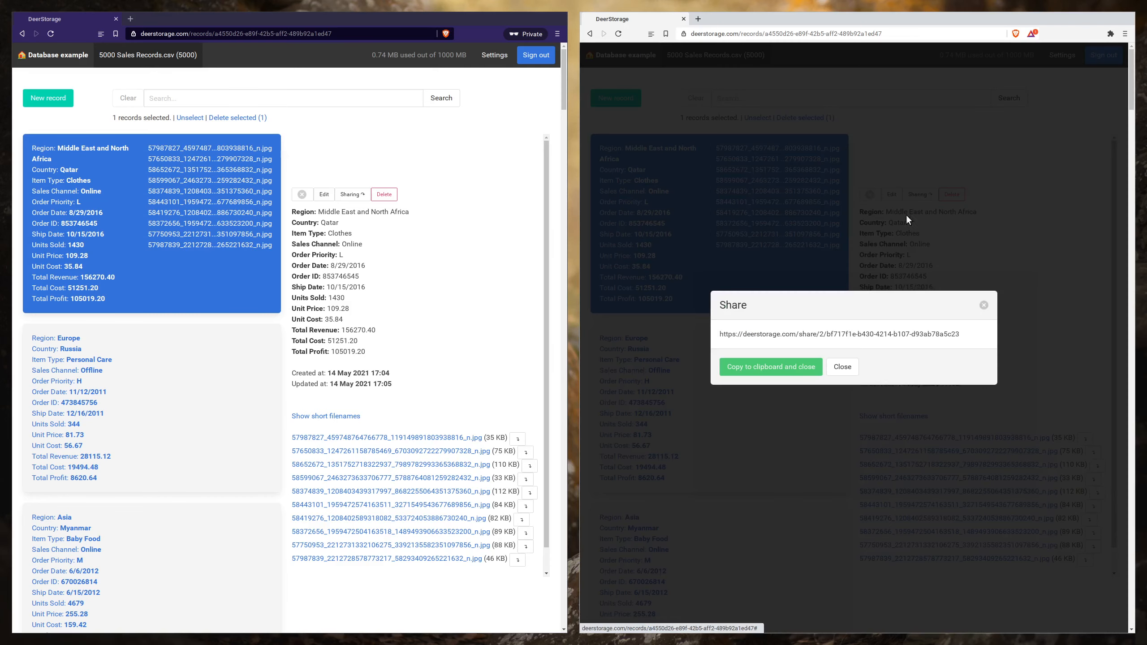
pyautogui.click(793, 376)
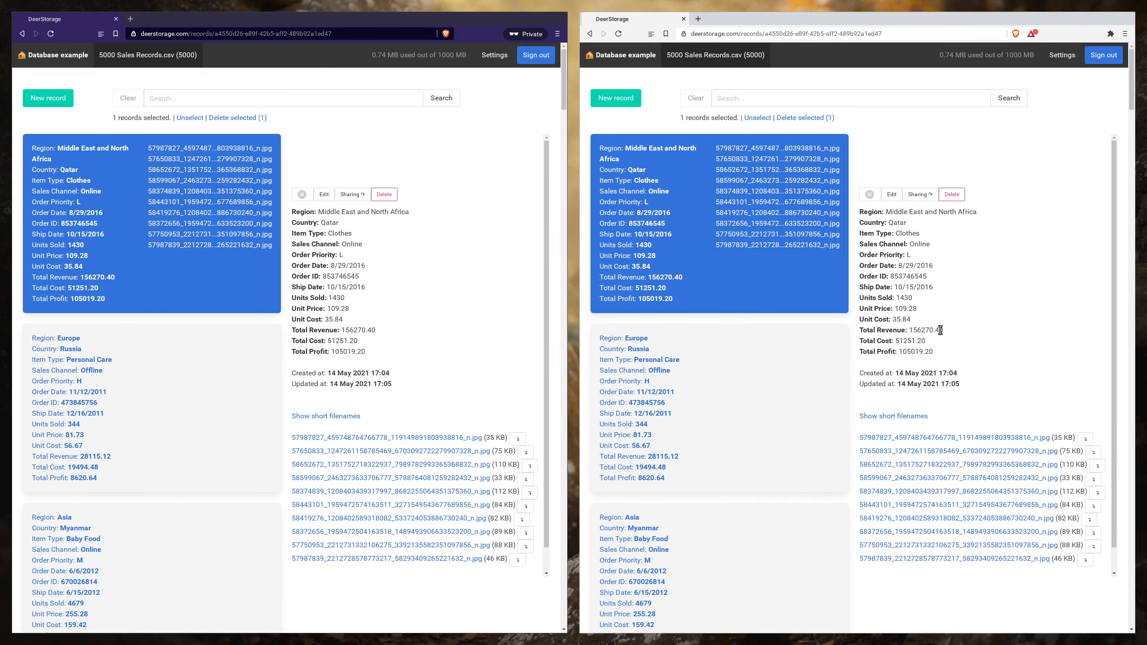
pyautogui.hotkey('ctrl', 'shift', 'n')
pyautogui.hotkey('ctrl', 'v')
pyautogui.press('Return')
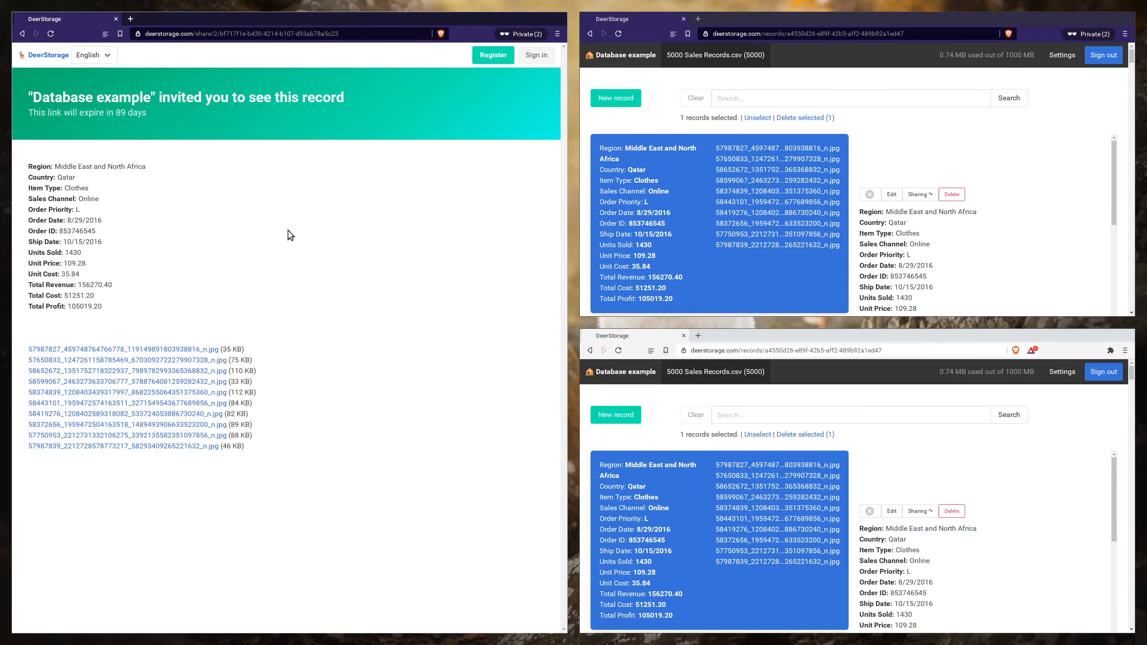
# - Preview the 35 KB image on the shared record page and delete that file from the record in the signed-in private window
pyautogui.click(180, 350)
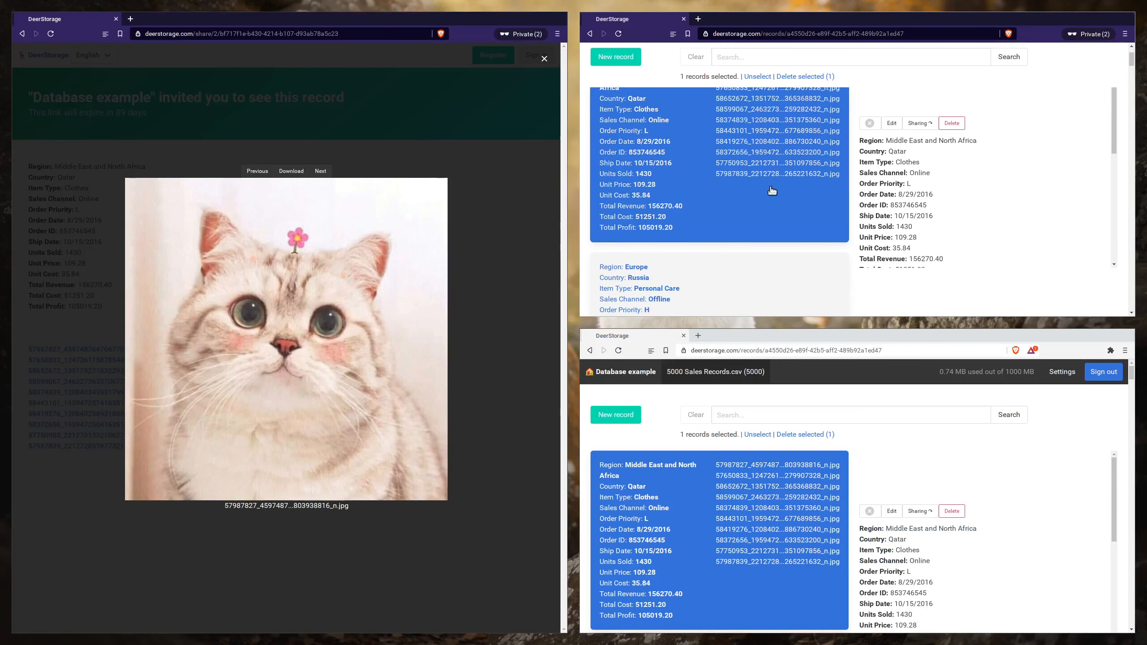
pyautogui.scroll(-5, 928, 235)
pyautogui.click(1084, 154)
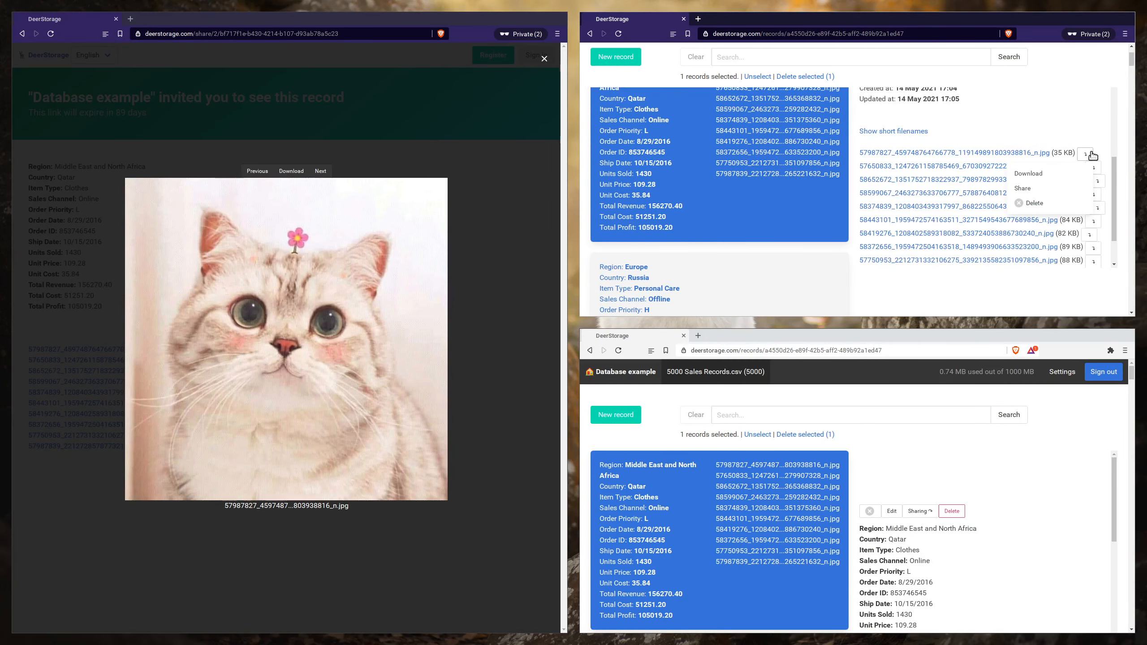
pyautogui.click(1038, 202)
pyautogui.click(933, 85)
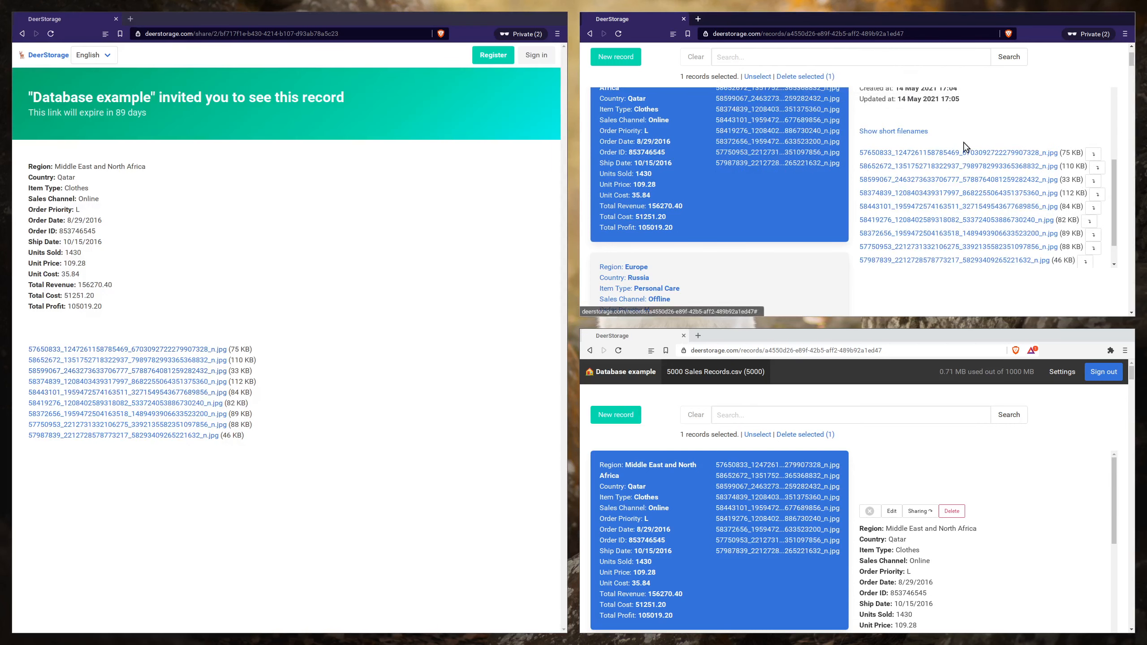
# - Delete the 75 KB image from the Qatar record in the signed-in private window
pyautogui.click(1093, 155)
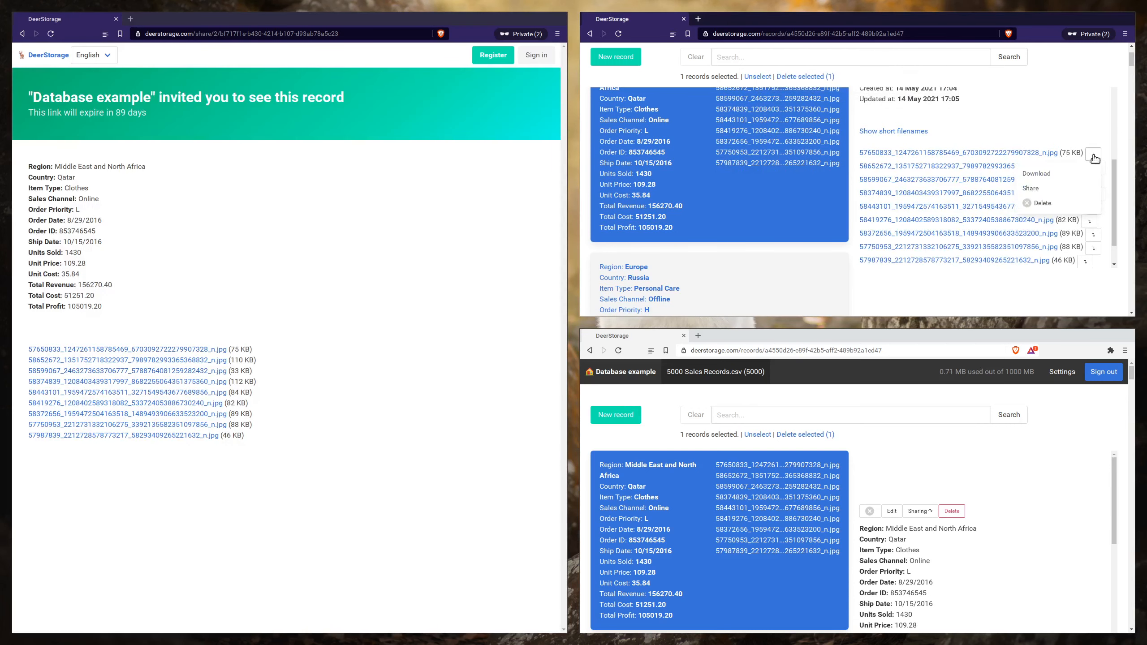
pyautogui.click(1038, 203)
pyautogui.click(932, 86)
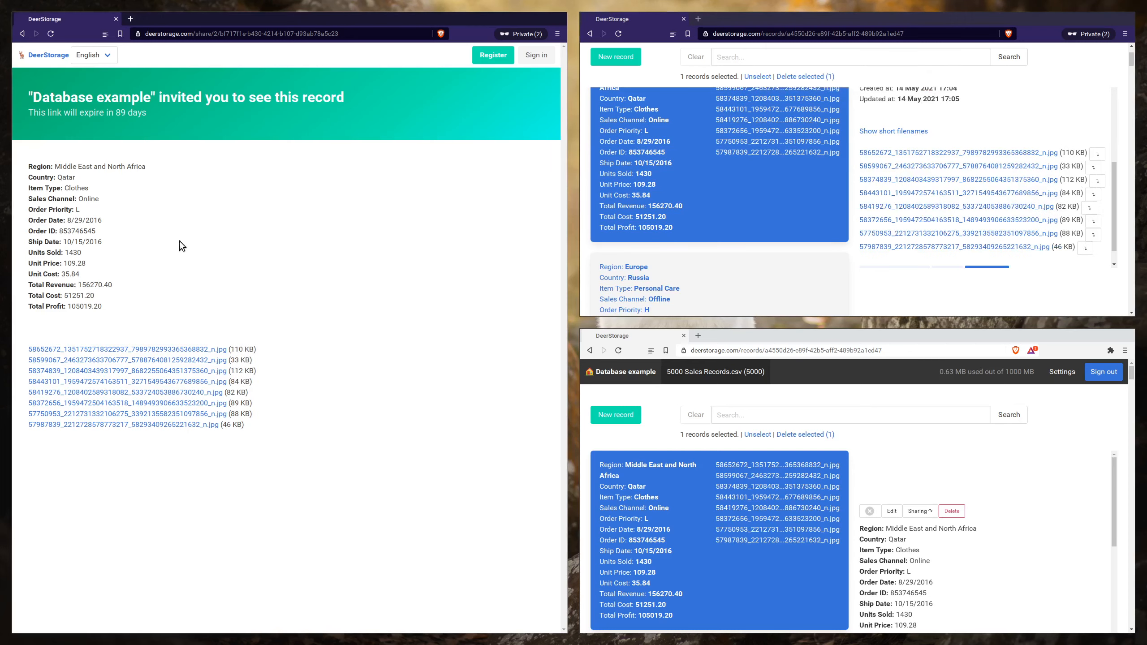
# - Edit the Qatar record in the signed-in private window, setting its Region to "test", and save it
pyautogui.scroll(5, 890, 122)
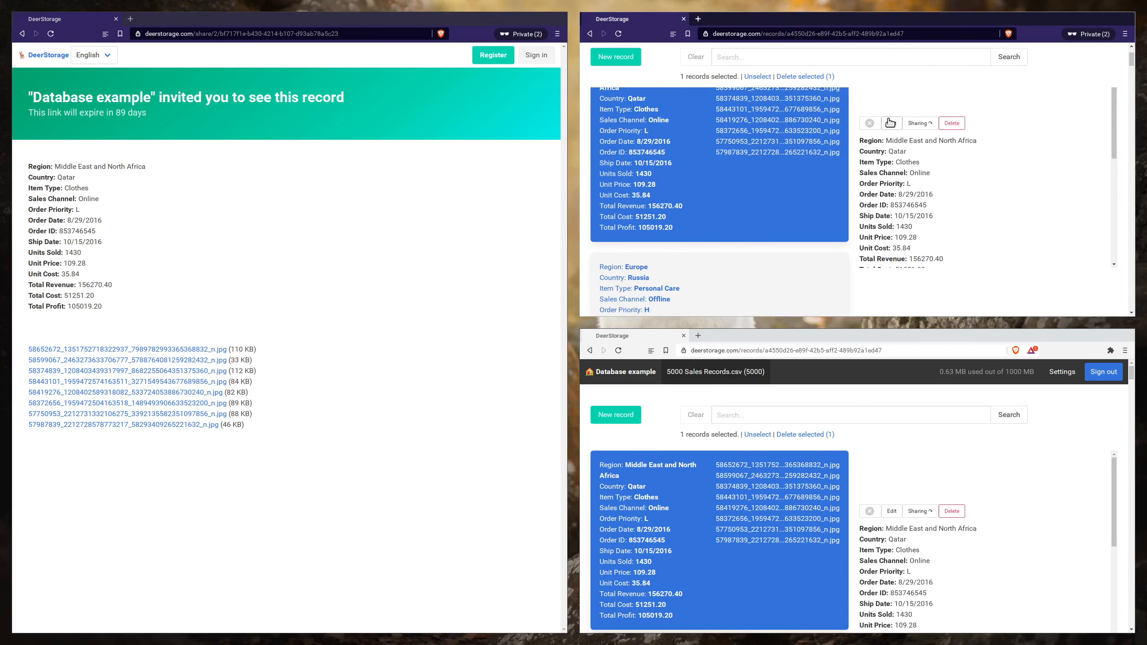
pyautogui.click(890, 123)
pyautogui.moveTo(914, 107); pyautogui.dragTo(651, 78)
pyautogui.write('te')
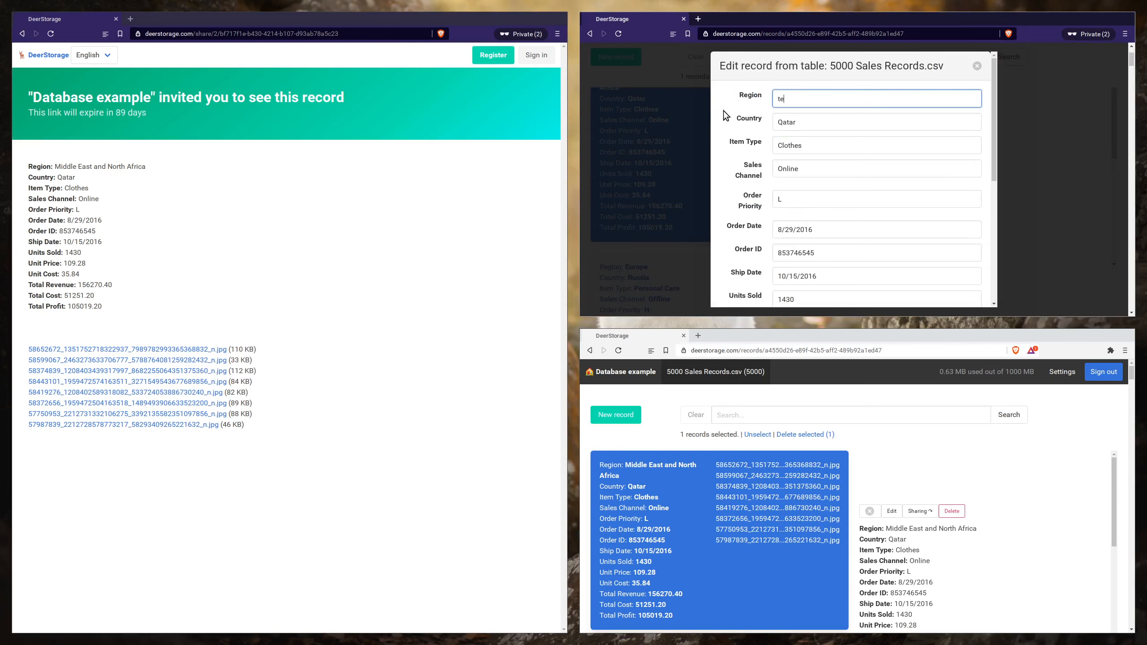
pyautogui.write('st')
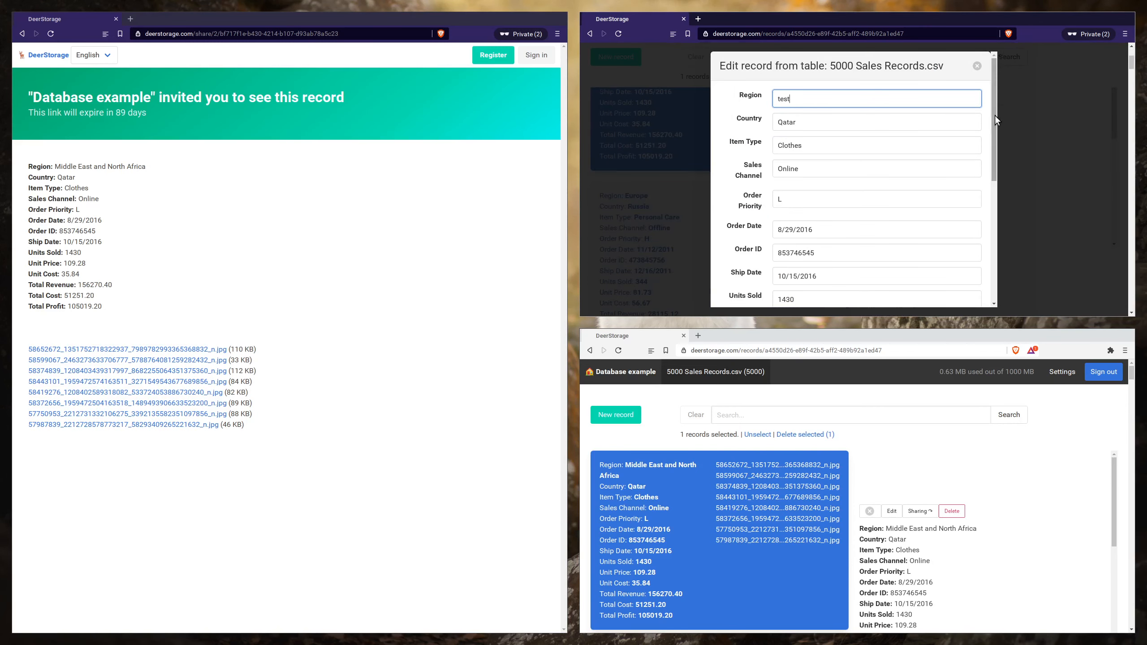
pyautogui.moveTo(994, 115); pyautogui.dragTo(993, 240)
pyautogui.click(749, 288)
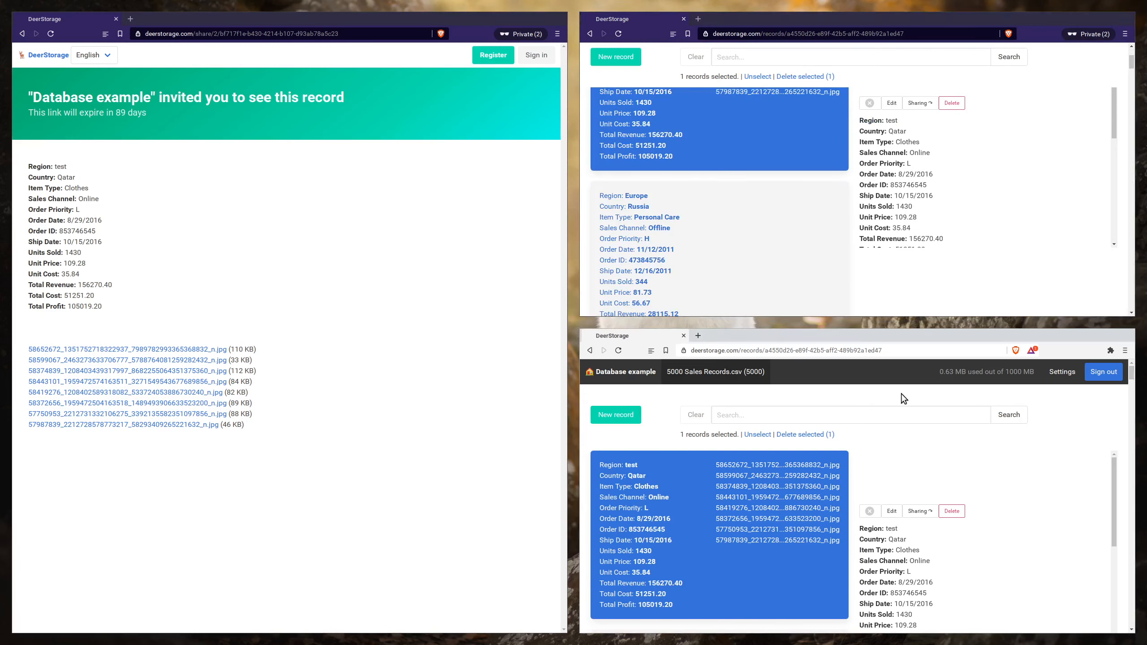
# - Delete the selected Qatar record in the regular browser window and confirm its removal
pyautogui.scroll(-3, 910, 424)
pyautogui.click(954, 443)
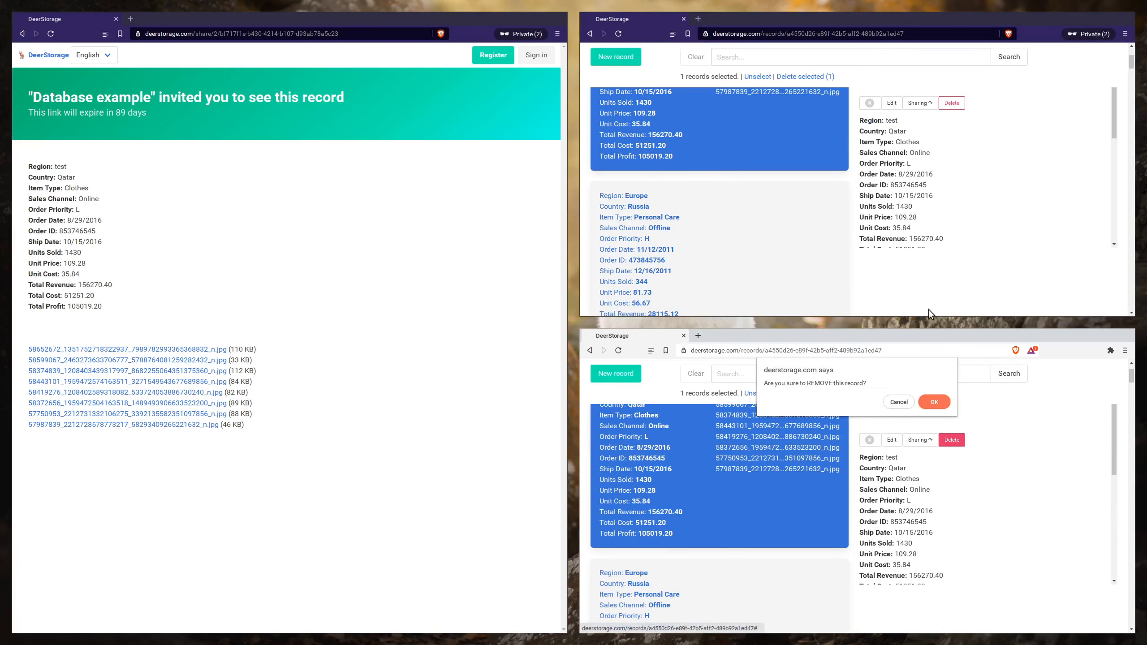
pyautogui.click(942, 436)
pyautogui.click(934, 397)
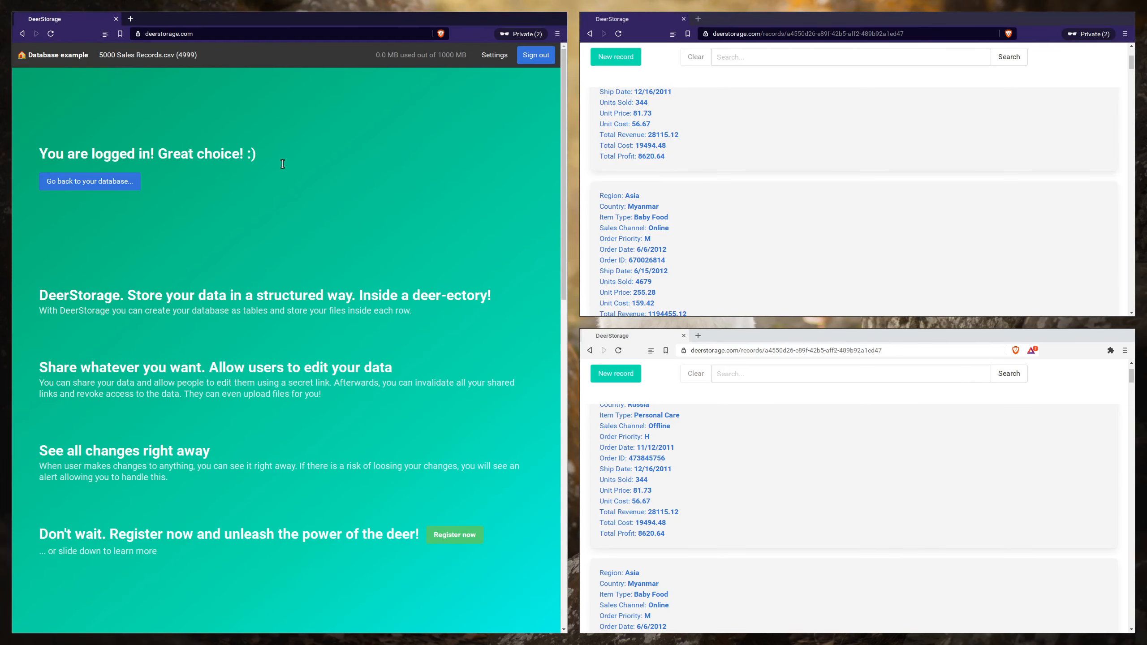
# - Share the Russia record for editing for 90 days from the signed-in private window and open its link in the other private window
pyautogui.click(701, 212)
pyautogui.scroll(-2, 722, 312)
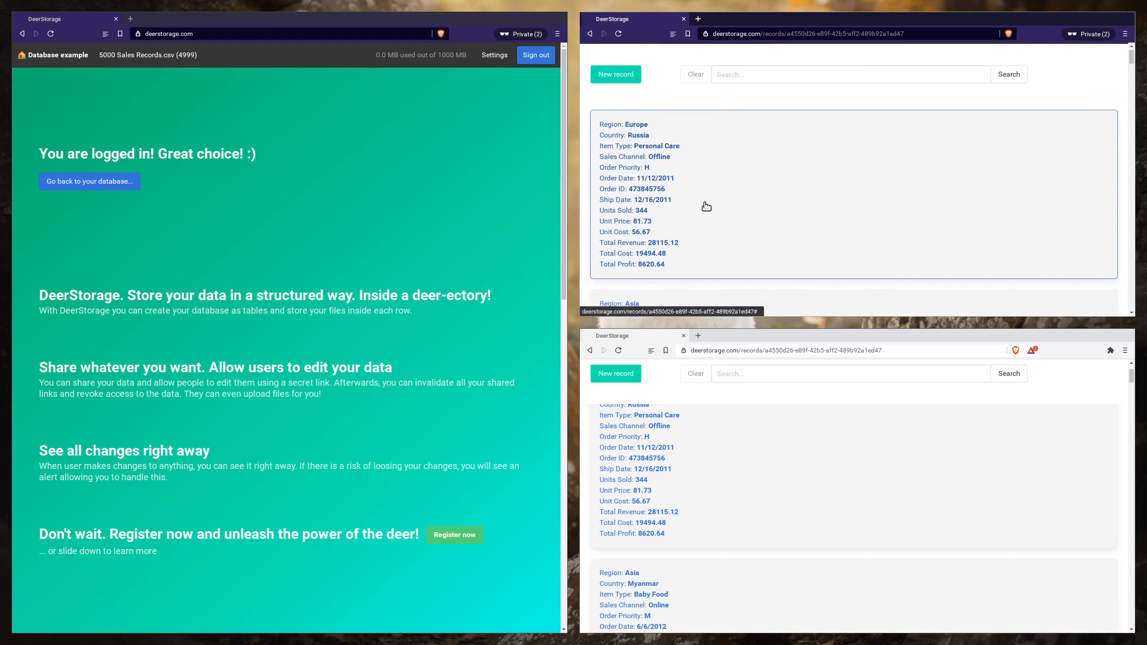
pyautogui.click(923, 233)
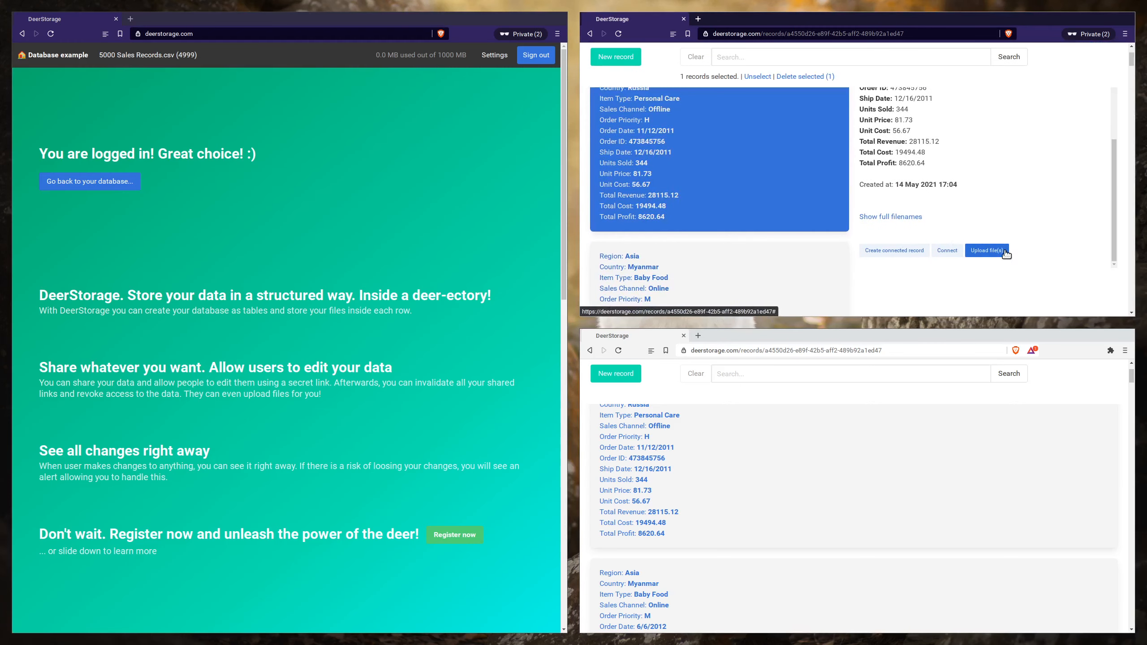
pyautogui.scroll(3, 955, 178)
pyautogui.click(920, 123)
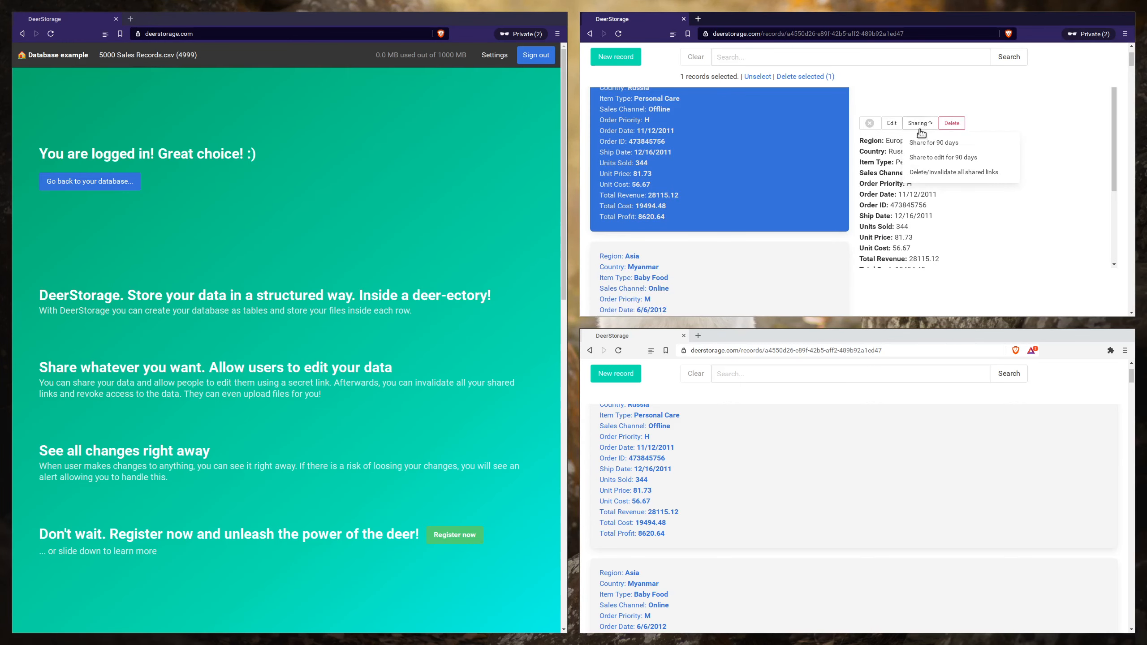
pyautogui.click(928, 157)
pyautogui.click(807, 212)
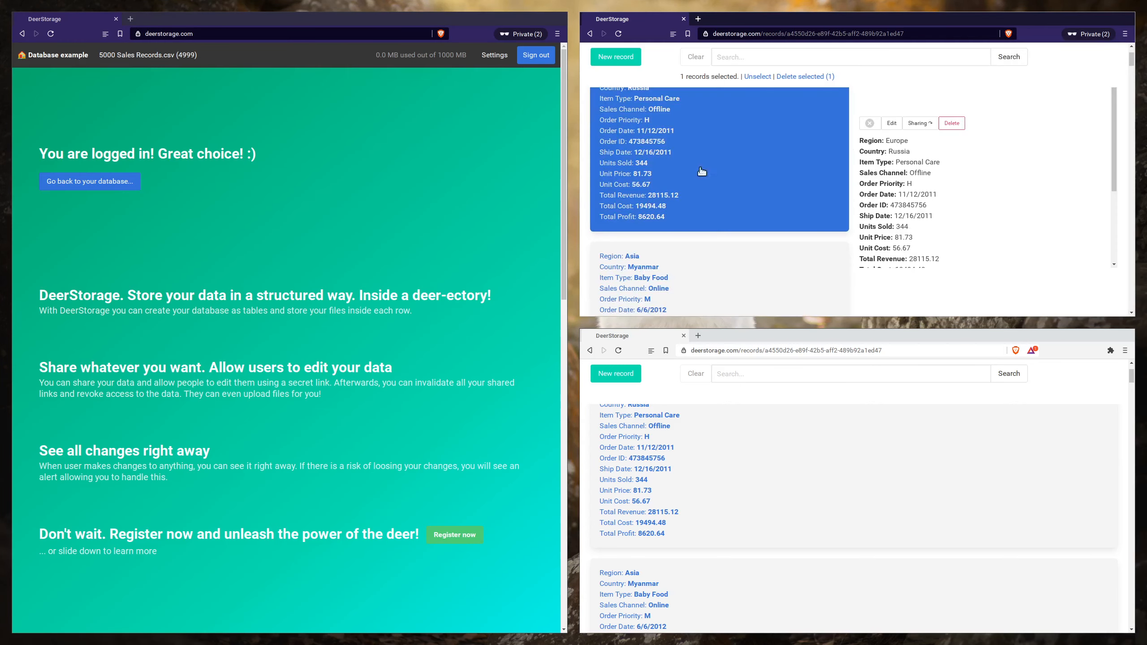
pyautogui.click(368, 33)
pyautogui.press('Return')
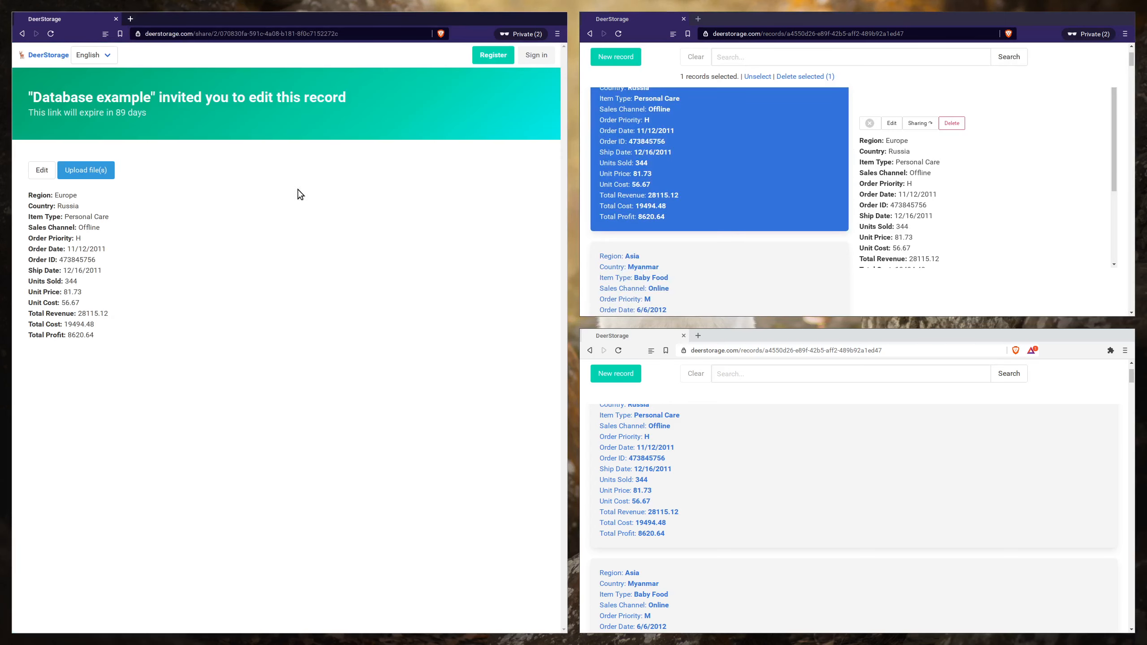
# - Upload the eleven JPG images to the Russia record through its shared edit page
pyautogui.click(109, 175)
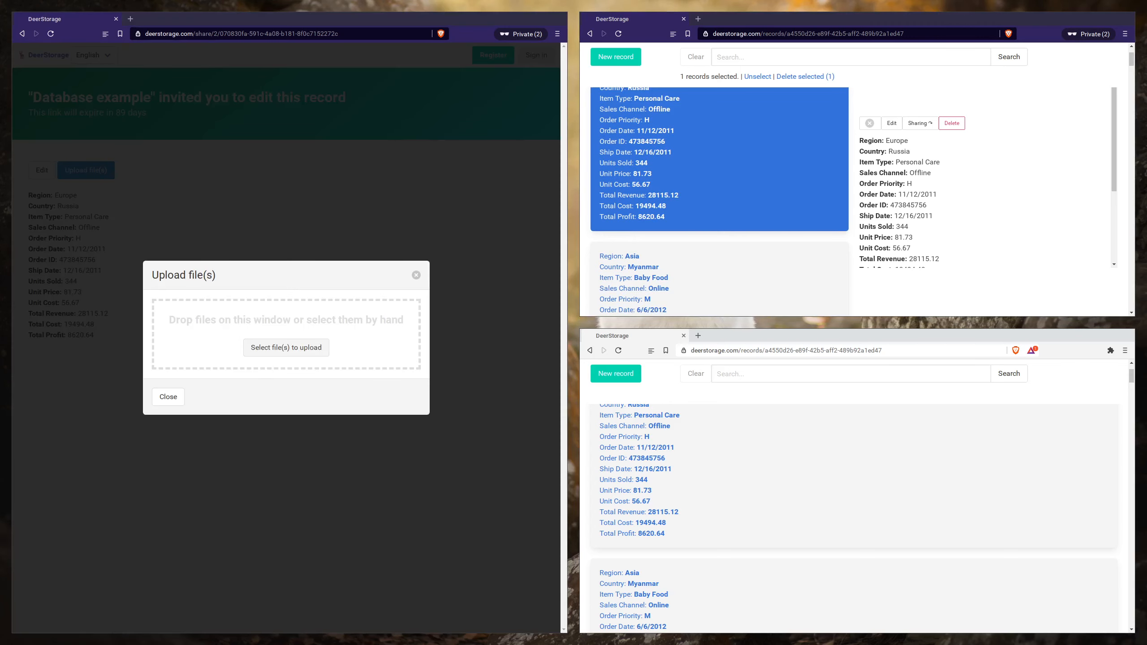
pyautogui.moveTo(278, 326); pyautogui.dragTo(281, 329)
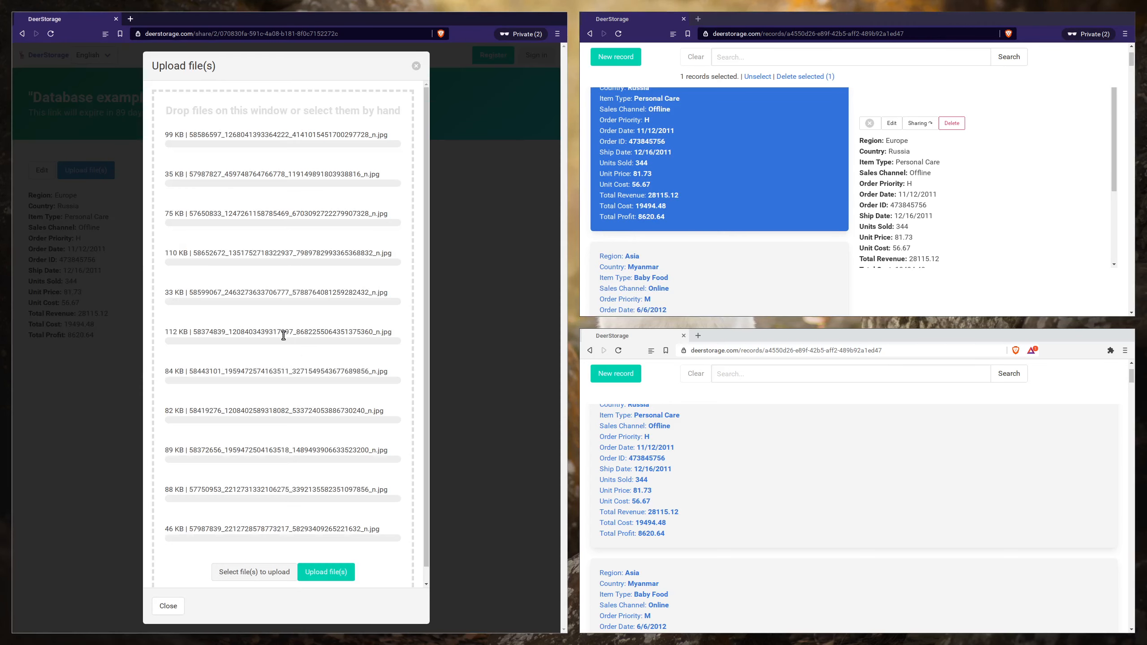
pyautogui.click(326, 572)
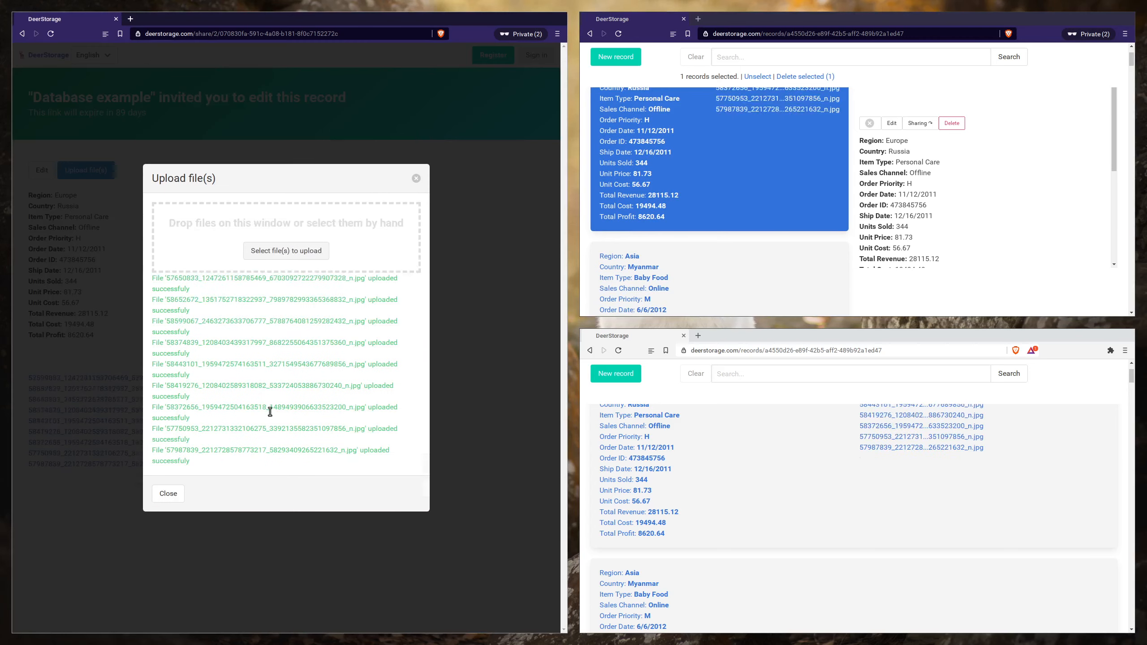
pyautogui.click(169, 516)
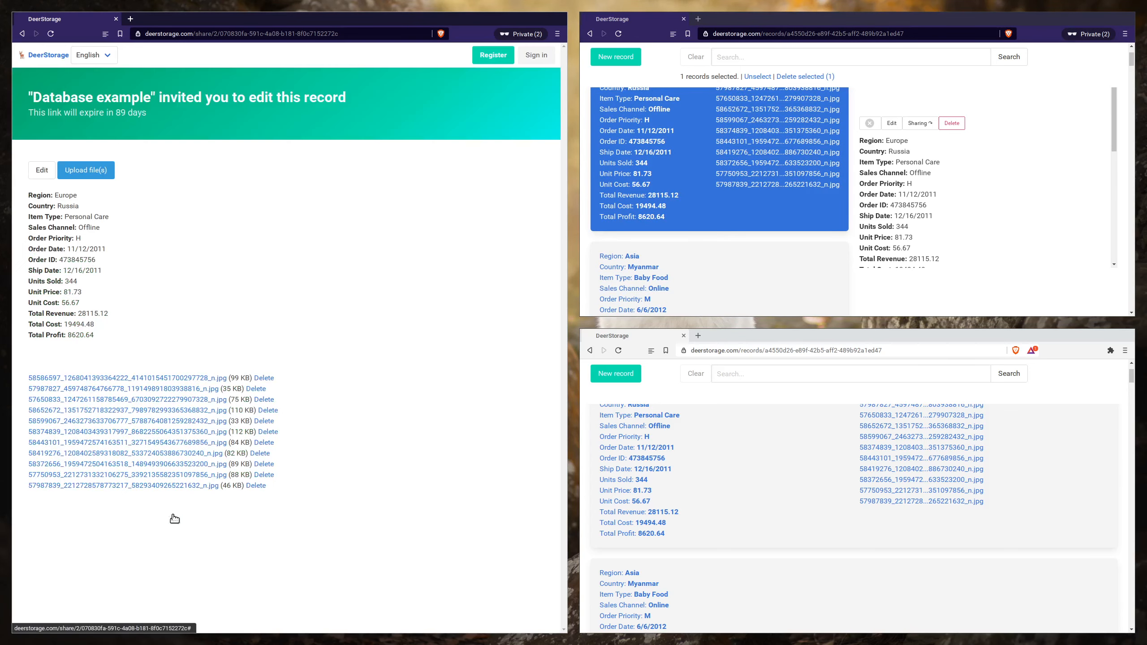
# - Preview the Russia record's images on the shared page and in the signed-in private window, closing the previews and deselecting the record
pyautogui.click(192, 375)
pyautogui.click(320, 116)
pyautogui.scroll(-3, 903, 226)
pyautogui.click(905, 224)
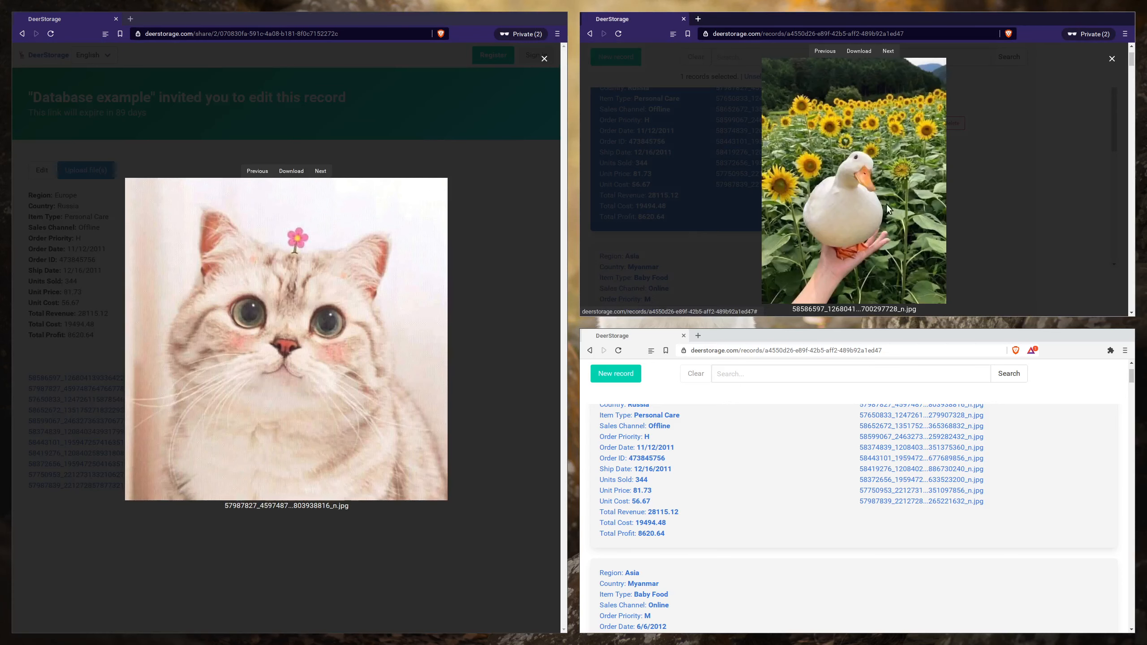
pyautogui.click(887, 51)
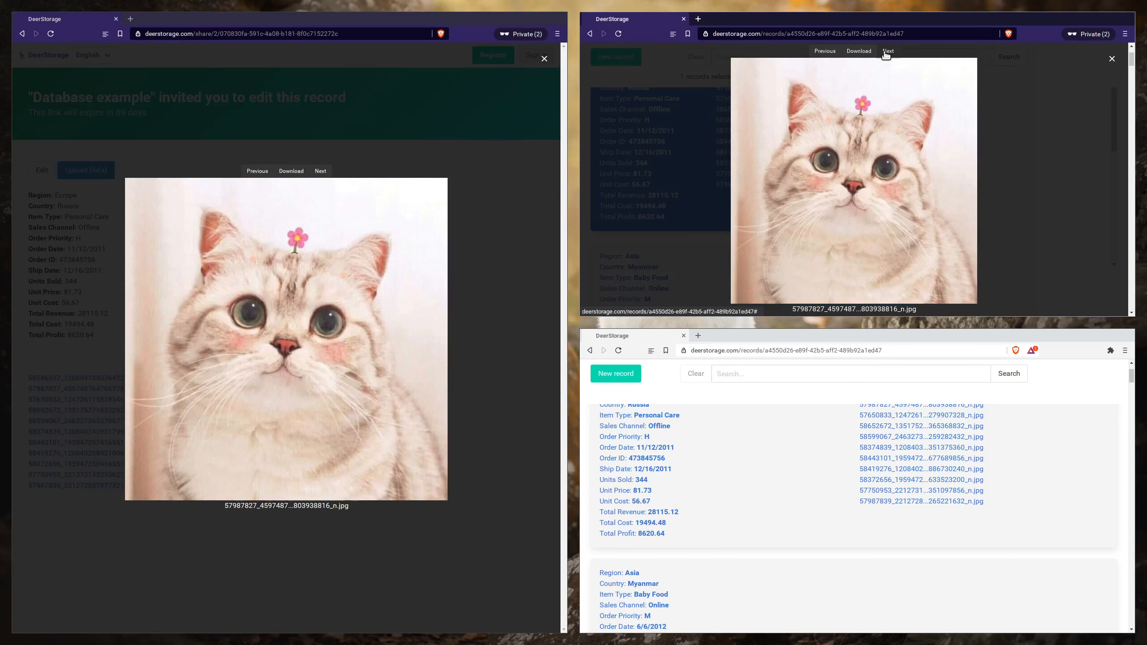
pyautogui.click(1111, 59)
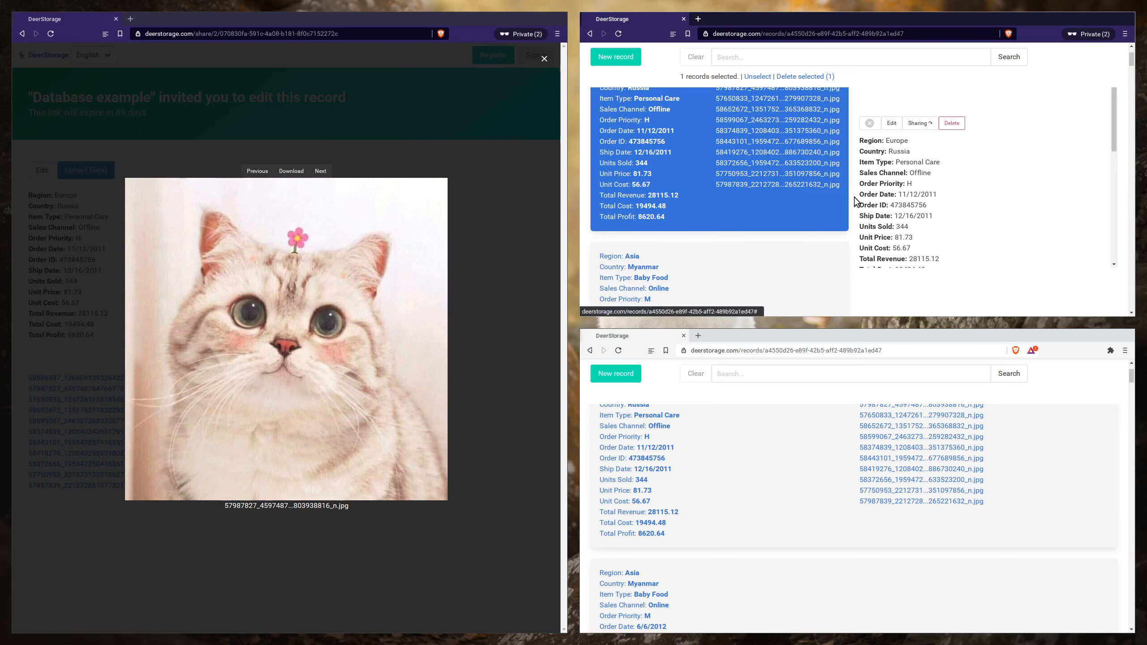
pyautogui.scroll(3, 849, 202)
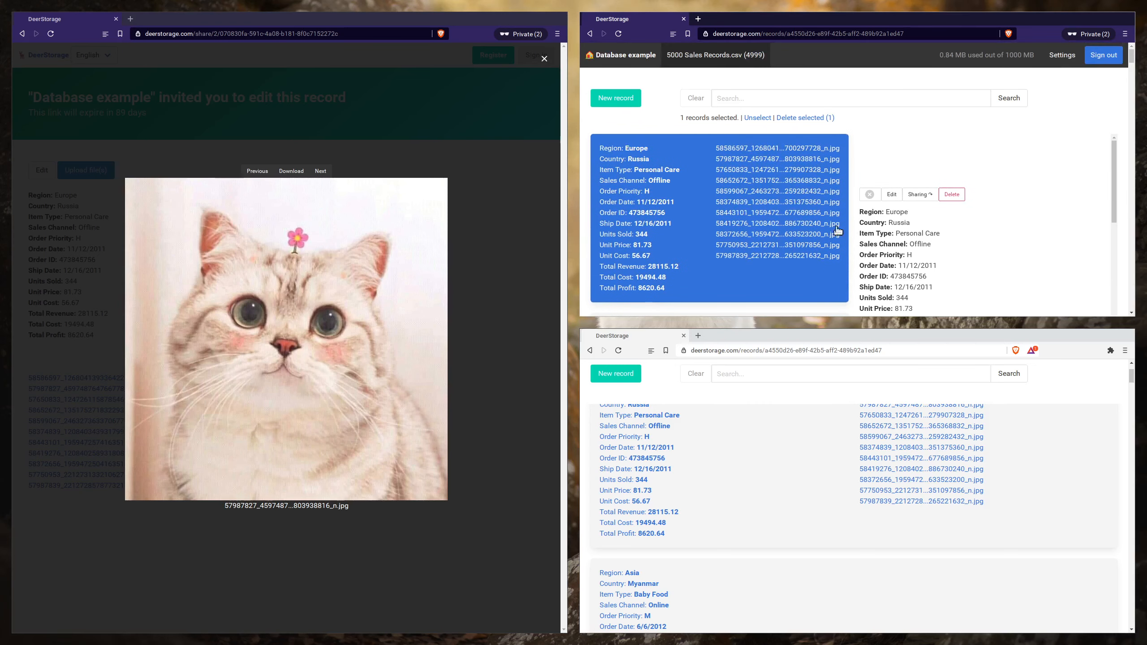
pyautogui.click(814, 229)
pyautogui.scroll(-1, 763, 223)
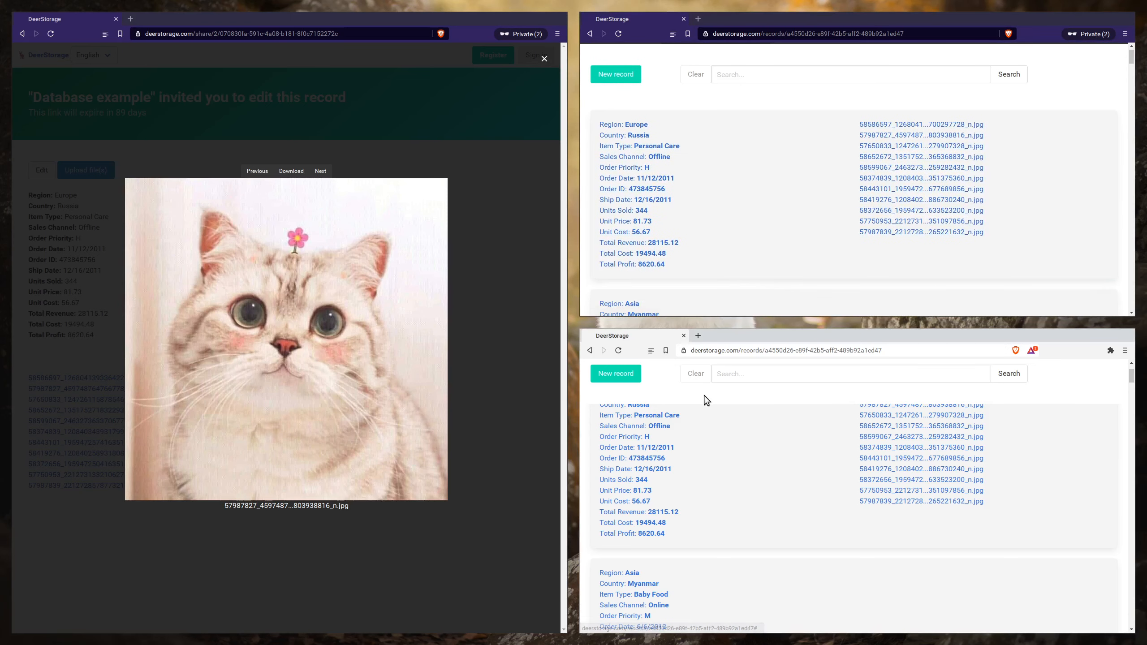
pyautogui.scroll(3, 704, 395)
pyautogui.click(544, 58)
pyautogui.scroll(1, 716, 215)
# - Add two tables on the Database example dashboard in the signed-in private window and delete the extra one
pyautogui.click(625, 54)
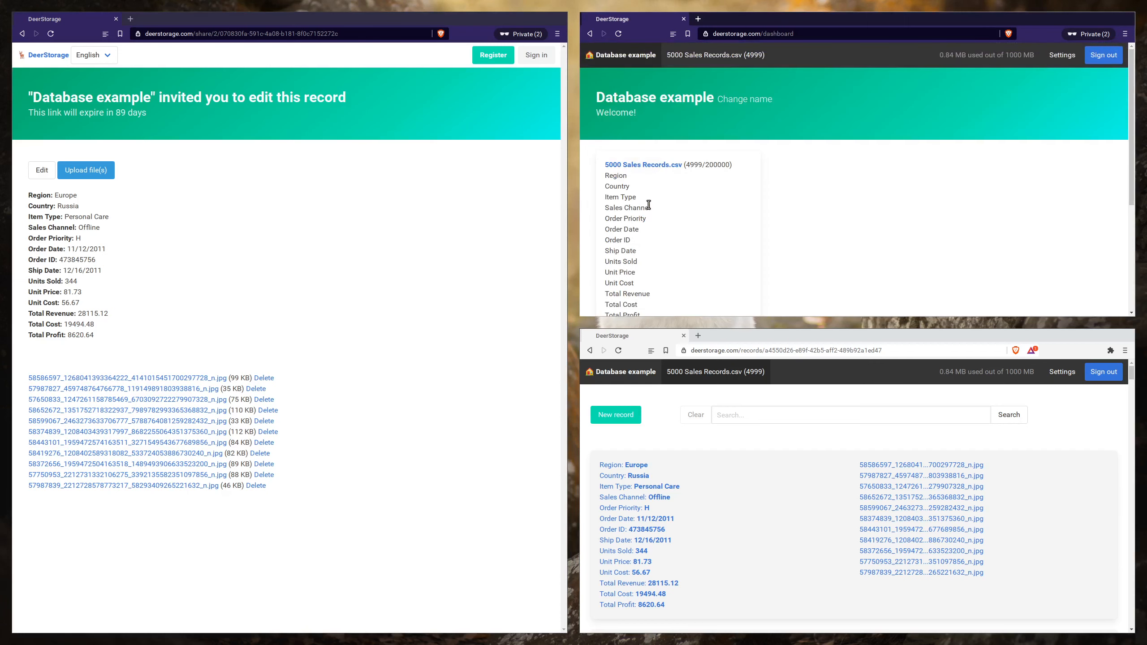
pyautogui.scroll(-1, 648, 209)
pyautogui.scroll(-2, 632, 269)
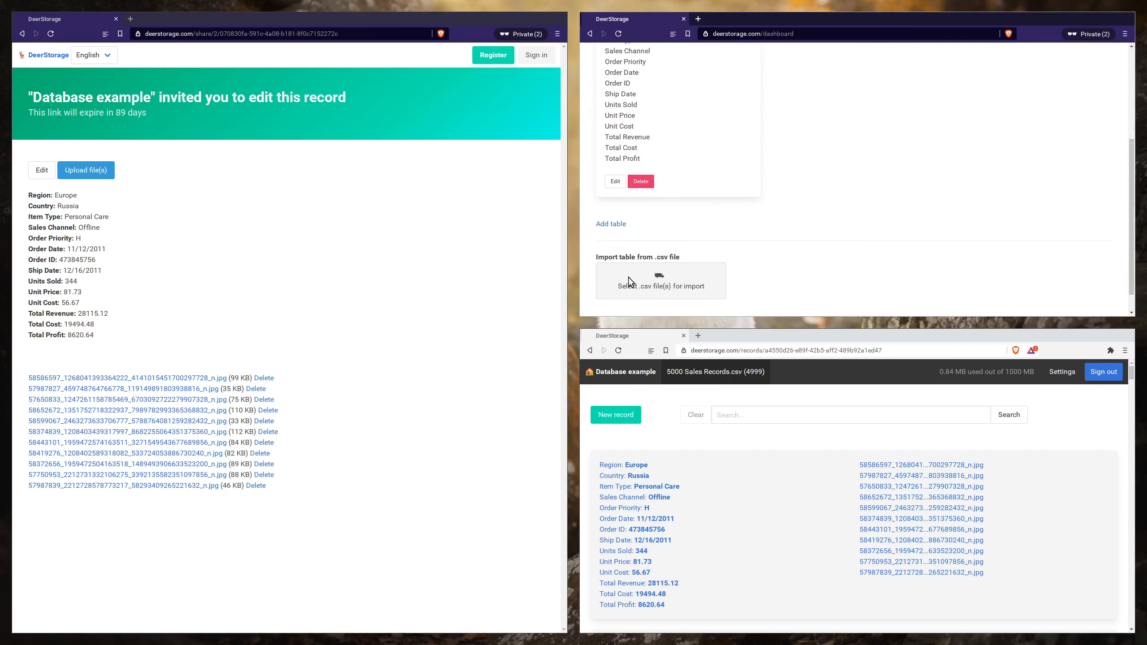
pyautogui.click(611, 214)
pyautogui.click(618, 215)
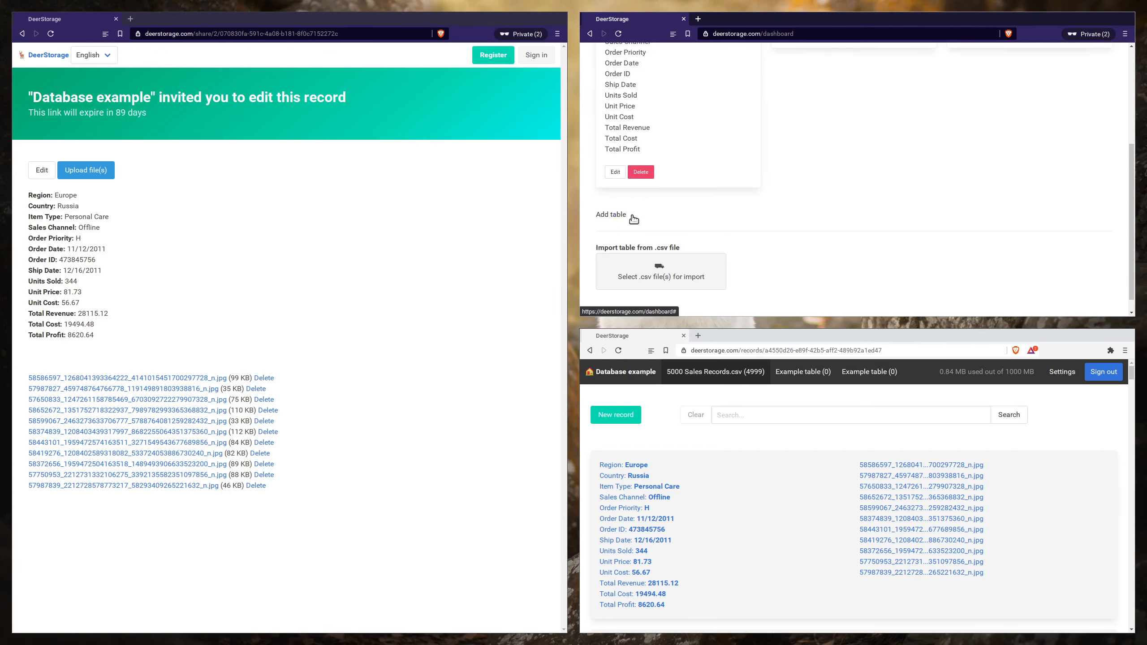
pyautogui.scroll(3, 830, 217)
pyautogui.click(821, 195)
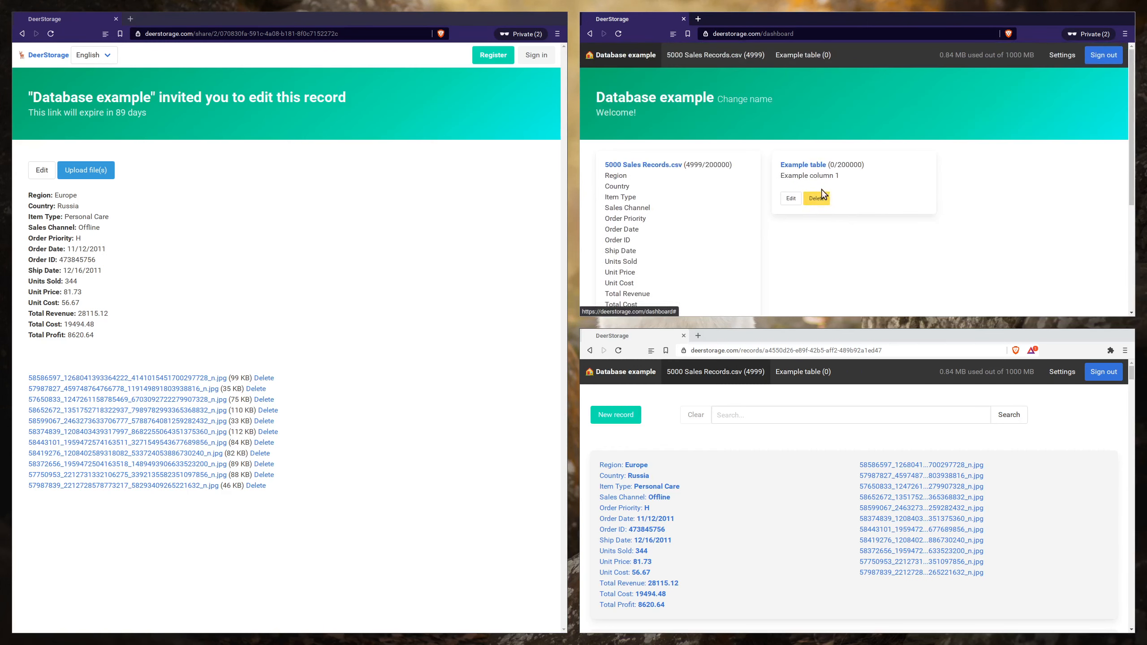
# - Rename the new example table as "Clients" and its only column as "Name", and save it
pyautogui.click(791, 199)
pyautogui.hotkey('ctrl', 'a')
pyautogui.press('BackSpace')
pyautogui.write('Clients')
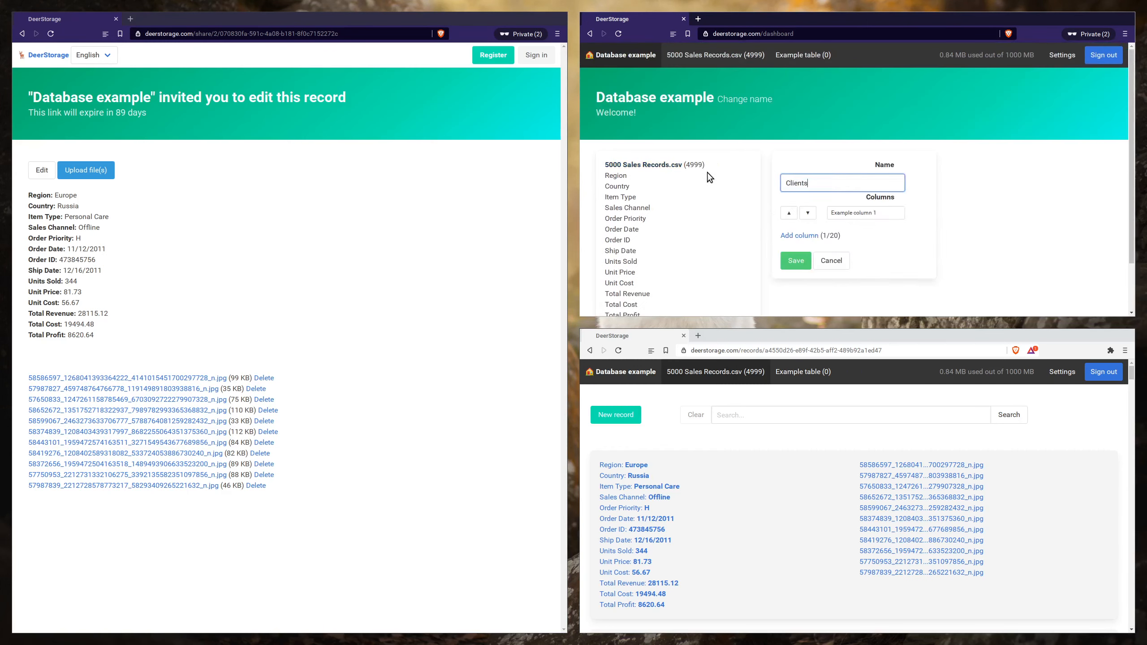
pyautogui.press('Tab')
pyautogui.press('Tab')
pyautogui.press('Tab')
pyautogui.write('Name')
pyautogui.press('Return')
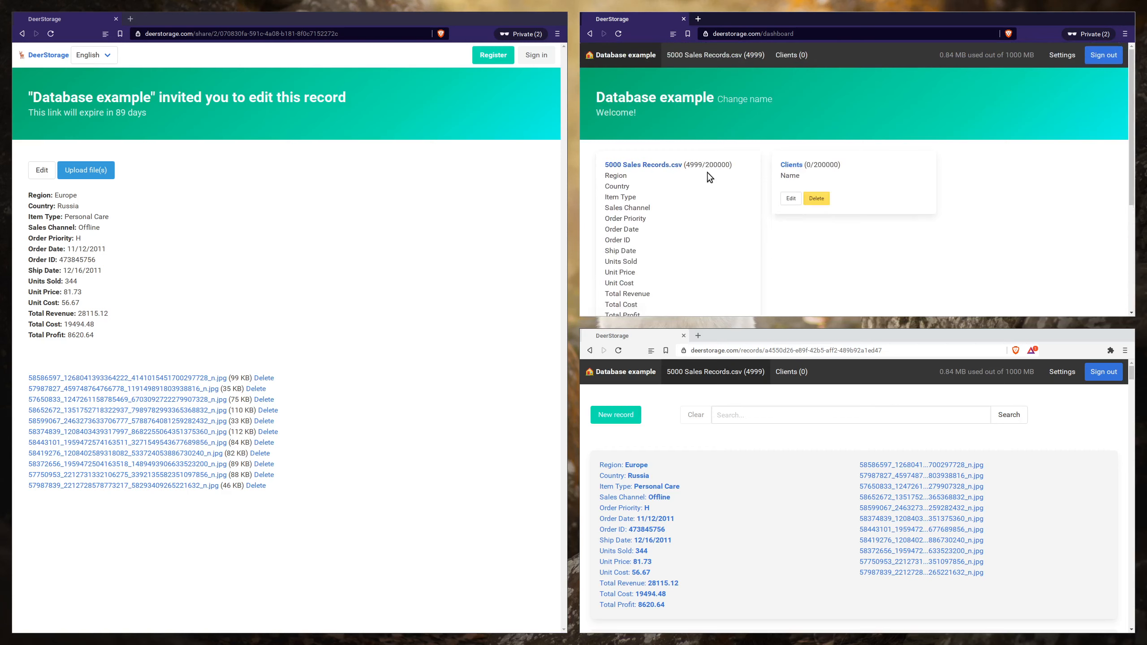
# - Create a record in the Clients table with Name "test", select it, and deselect it again
pyautogui.click(791, 165)
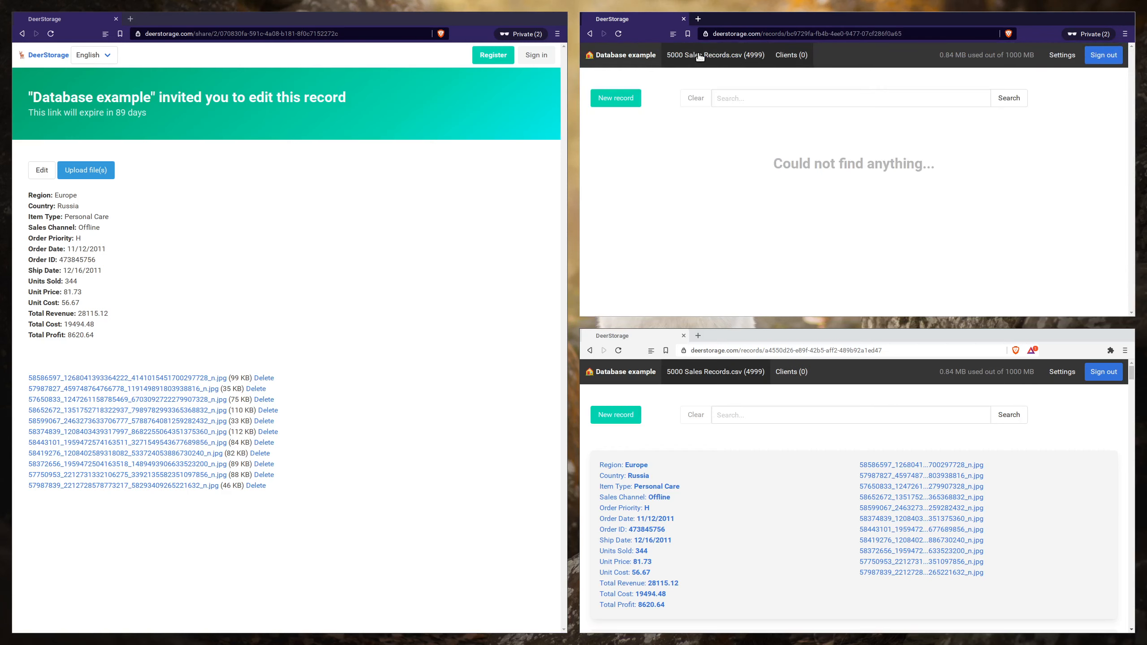
pyautogui.click(616, 99)
pyautogui.write('test')
pyautogui.click(748, 251)
pyautogui.click(703, 161)
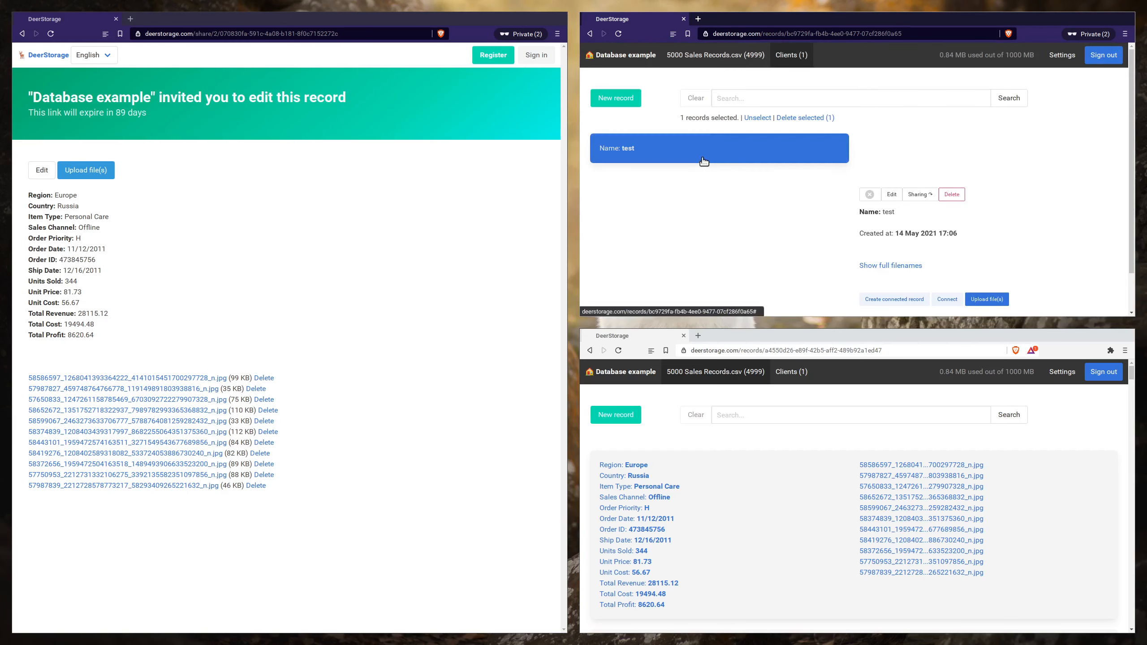
pyautogui.click(678, 152)
# - Close the shared record window and show the Clients table in the remaining private window
pyautogui.click(708, 61)
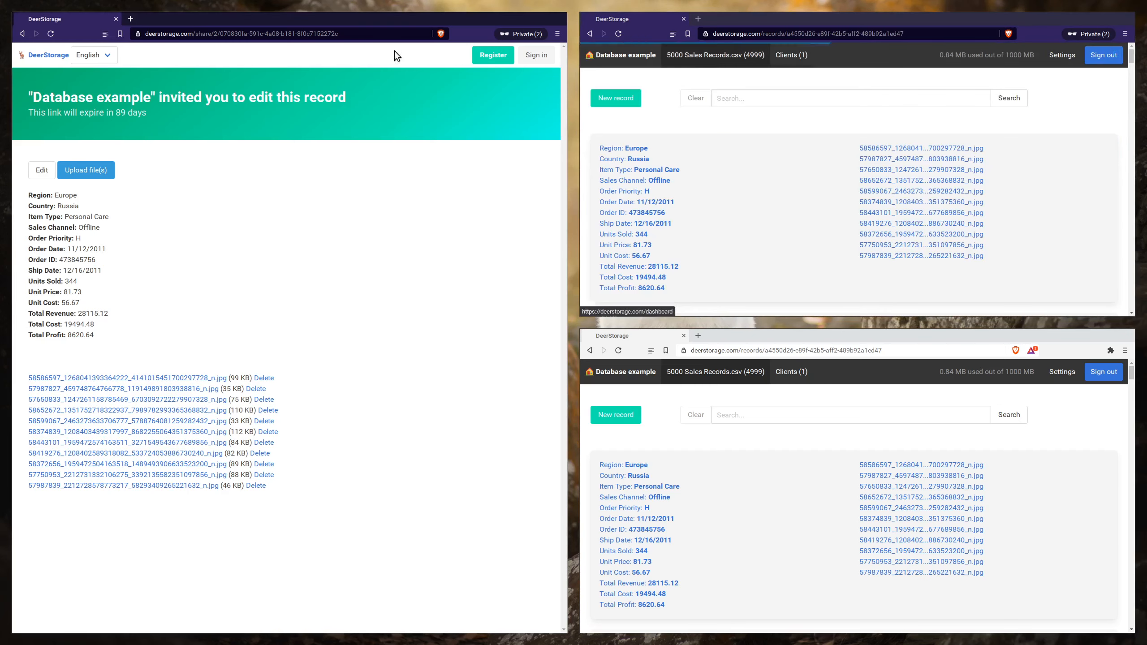
pyautogui.middleClick(90, 19)
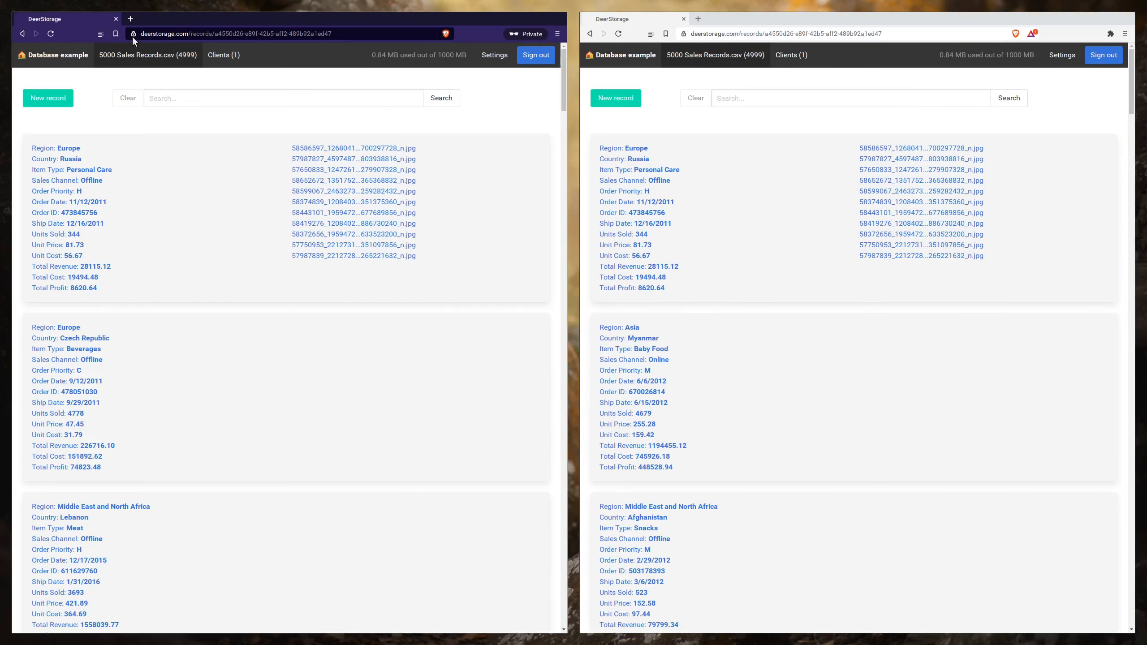
pyautogui.click(225, 61)
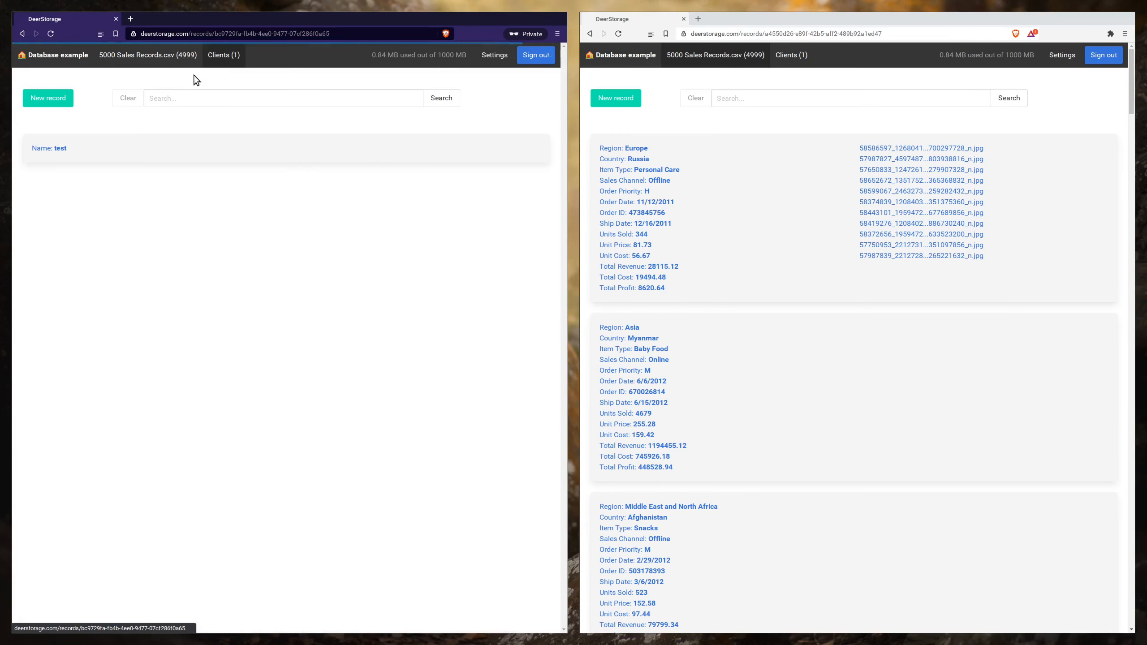
# - Create a connected record in the Clients table for the Russia record in the regular window, entering the client's first name
pyautogui.click(703, 189)
pyautogui.scroll(-3, 866, 349)
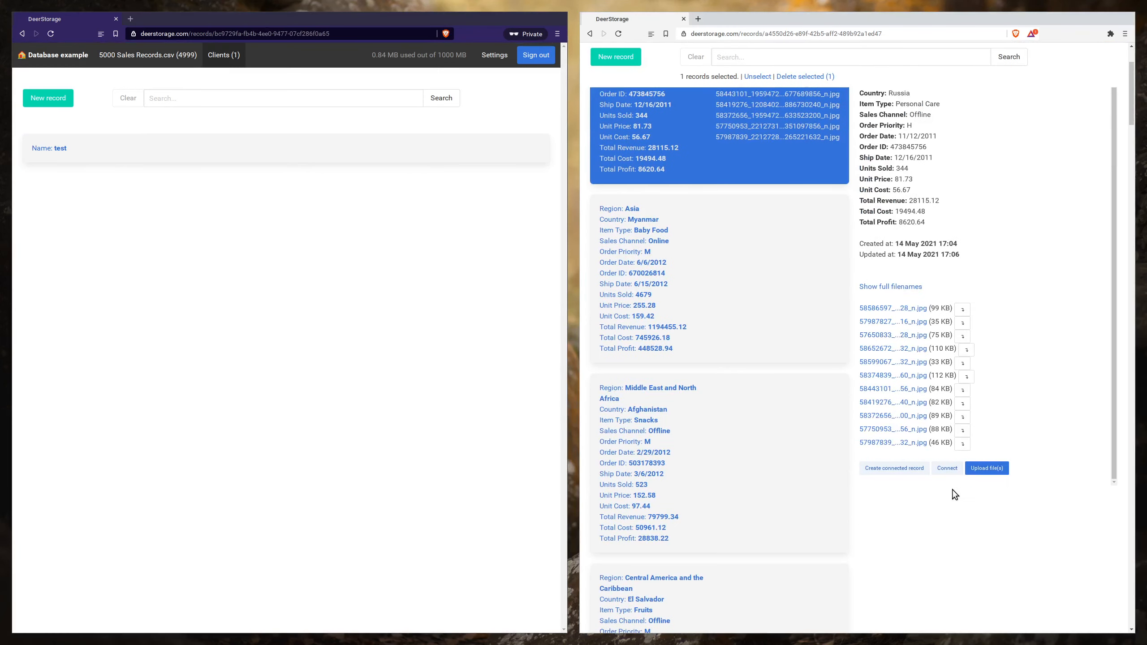
pyautogui.click(909, 469)
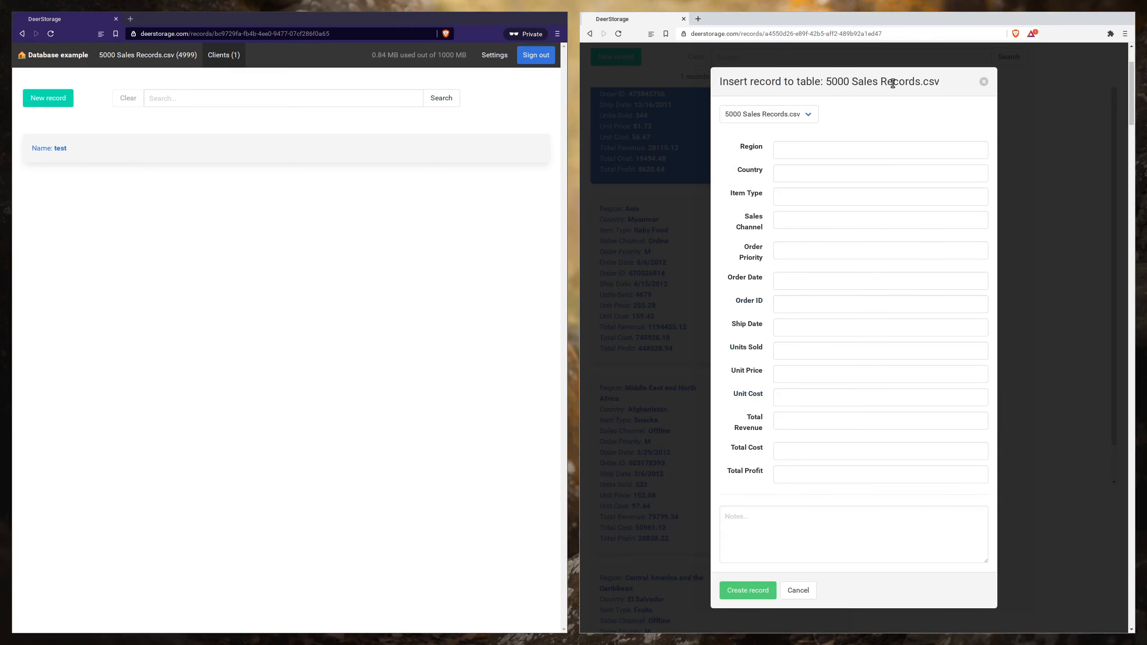
pyautogui.click(984, 82)
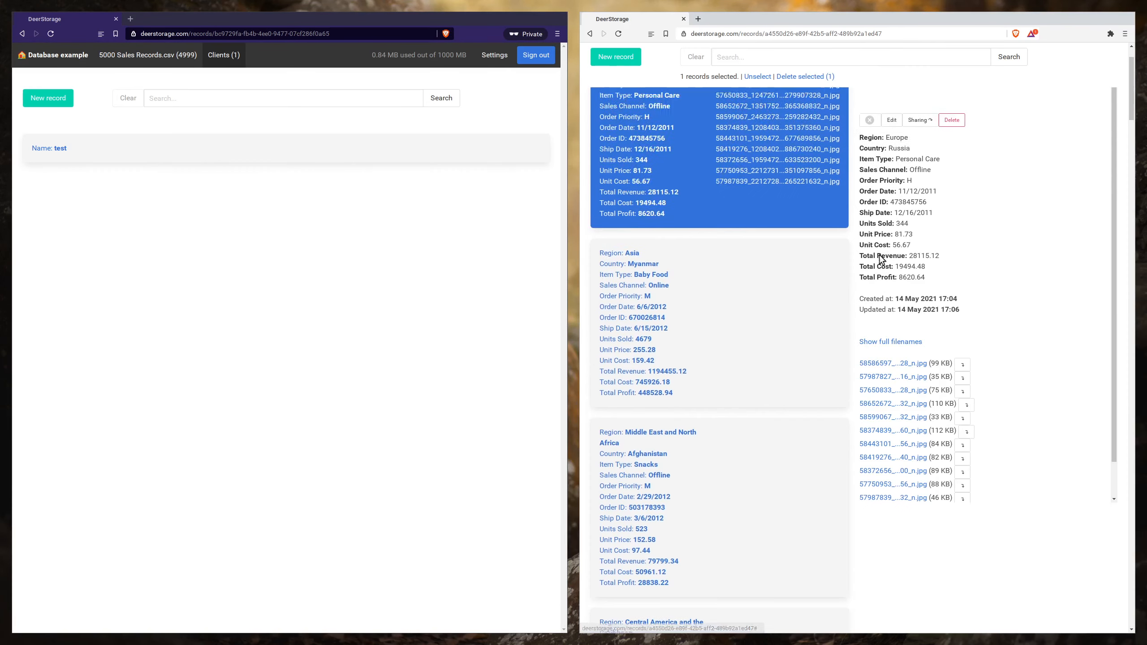
pyautogui.scroll(-2, 942, 392)
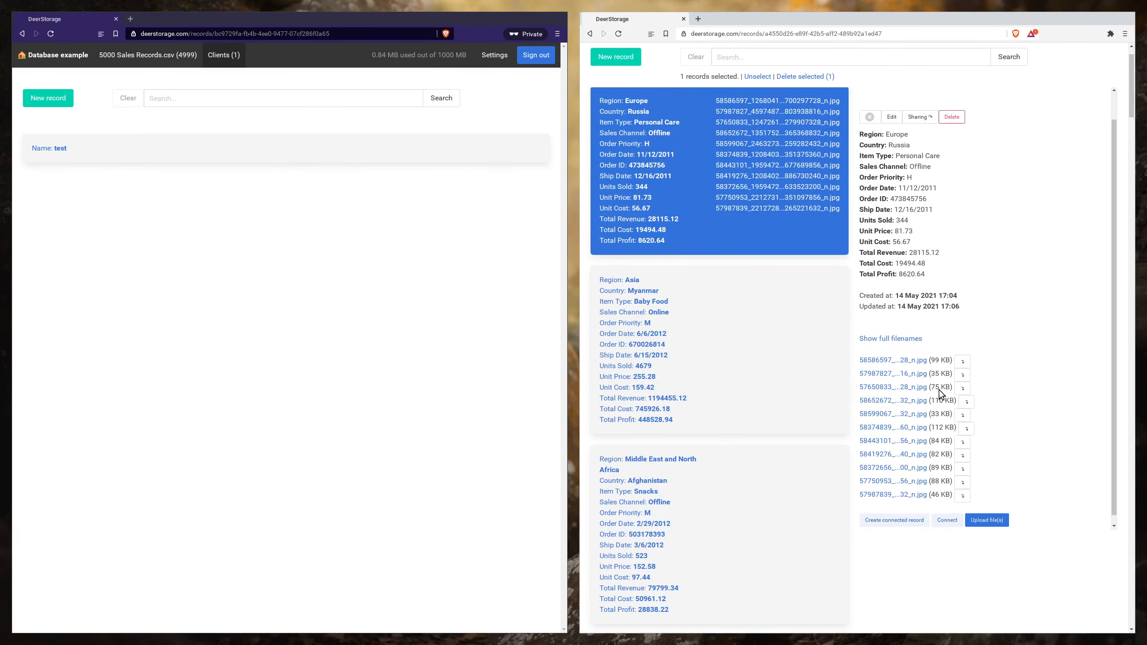
pyautogui.click(915, 517)
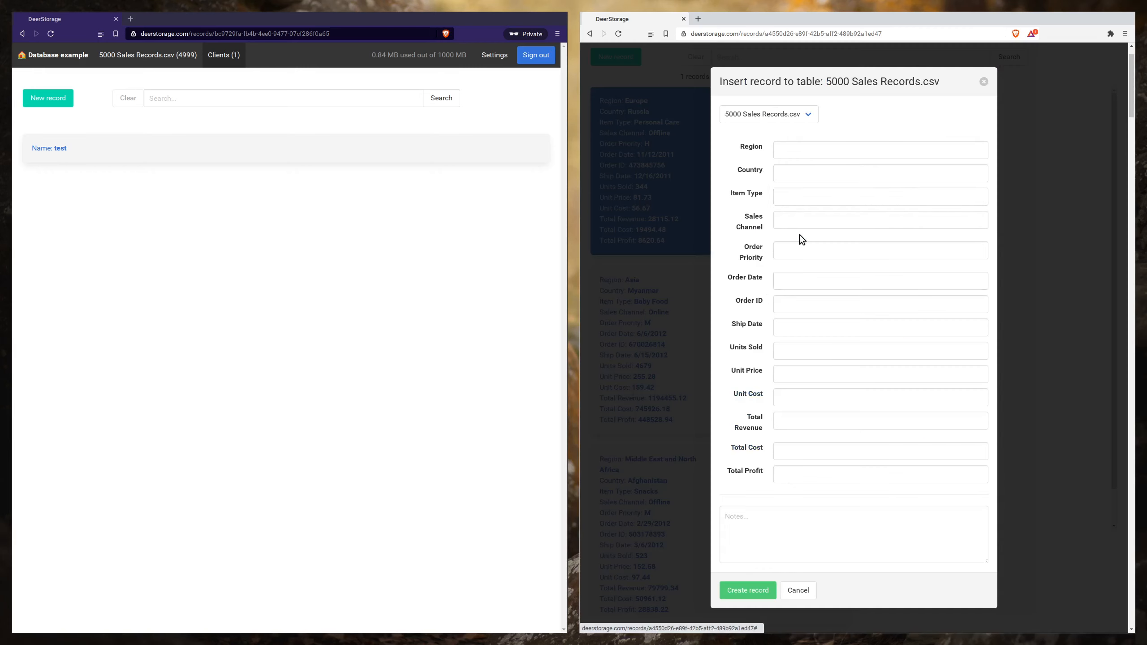
pyautogui.click(763, 113)
pyautogui.click(753, 135)
pyautogui.click(818, 316)
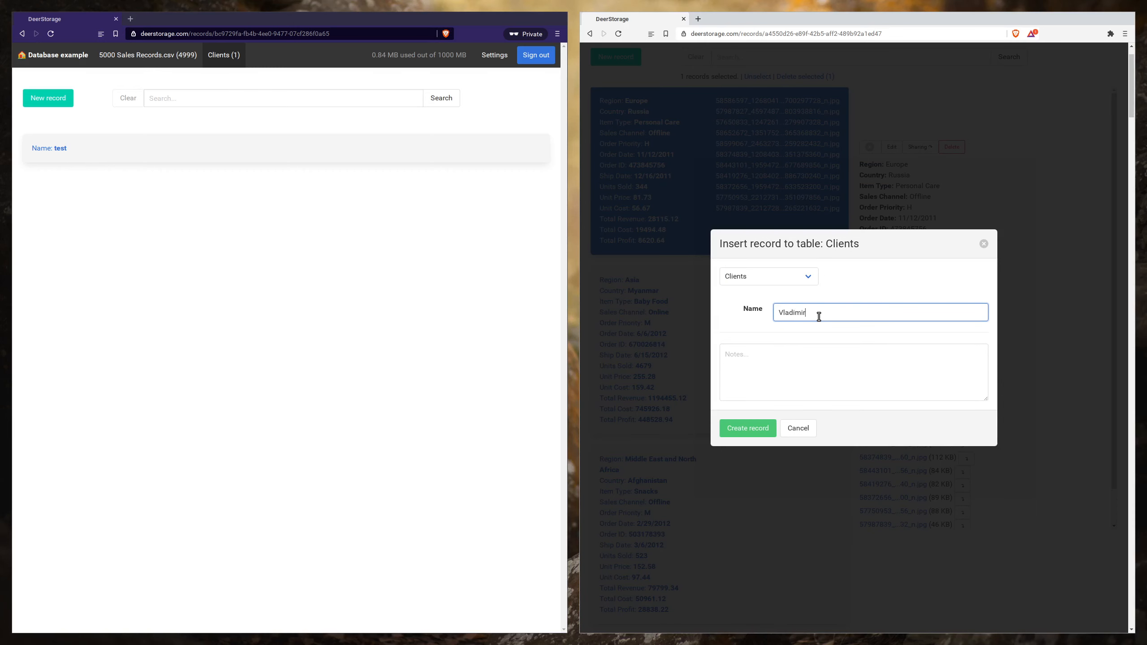
pyautogui.press('Return')
# - Review the connected client in the Russia record's details and open the Clients table in the regular window
pyautogui.scroll(2, 802, 267)
pyautogui.scroll(-3, 955, 367)
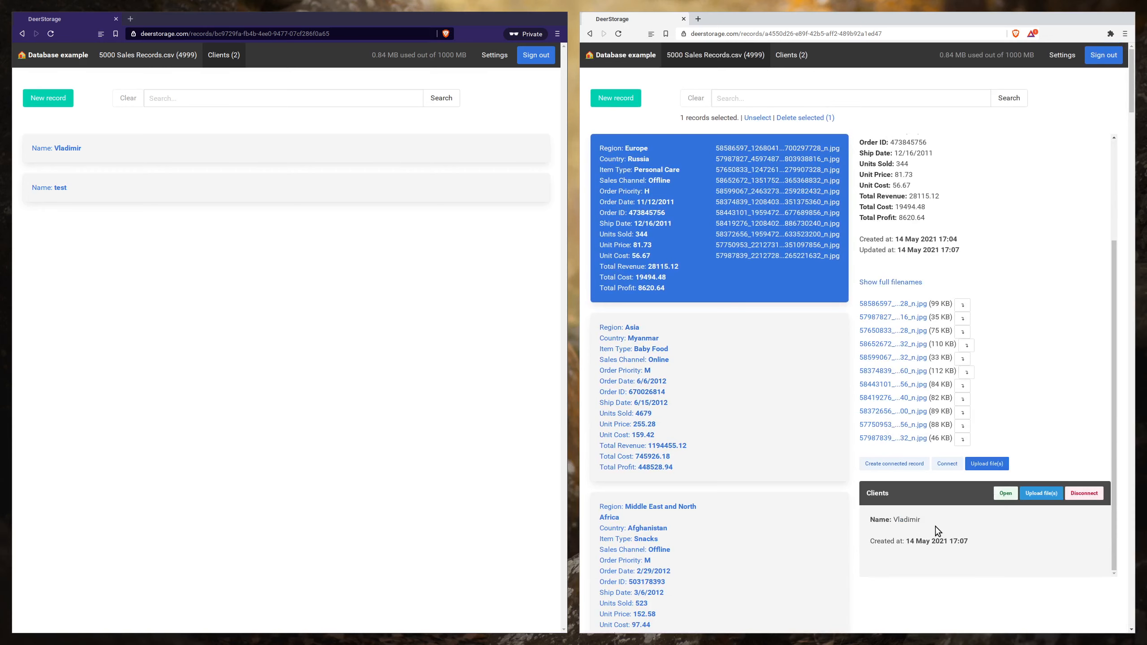
pyautogui.scroll(3, 935, 527)
pyautogui.click(791, 55)
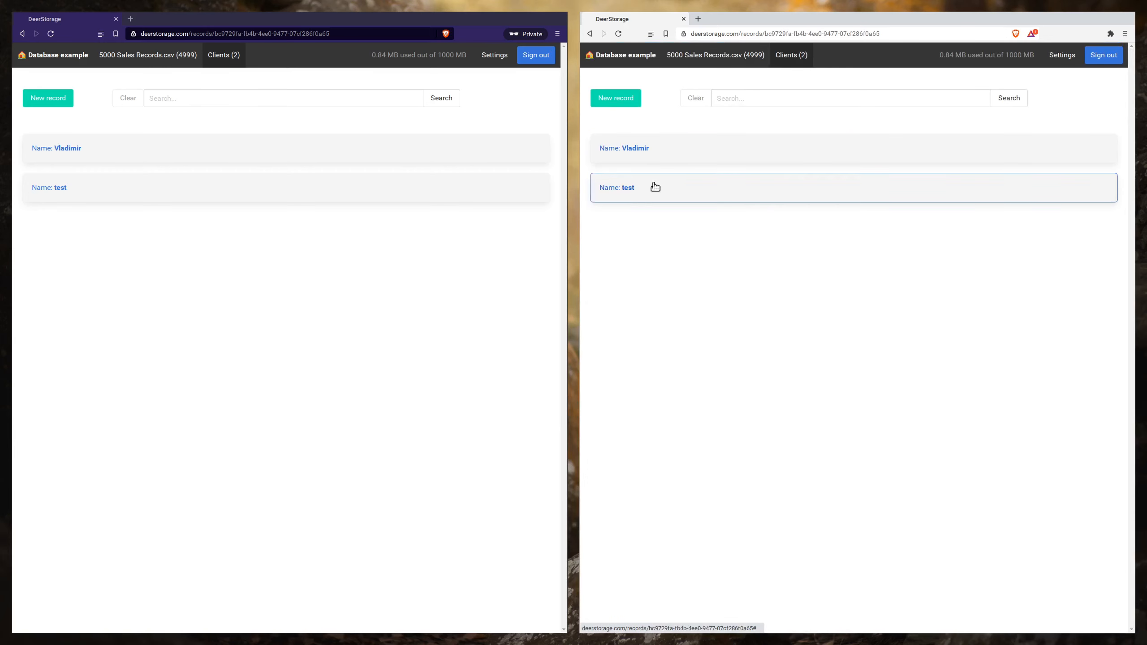
# - Select both client records, browse the connected sales record's images in the viewer, and deselect both clients again
pyautogui.click(655, 189)
pyautogui.click(647, 149)
pyautogui.scroll(-3, 896, 267)
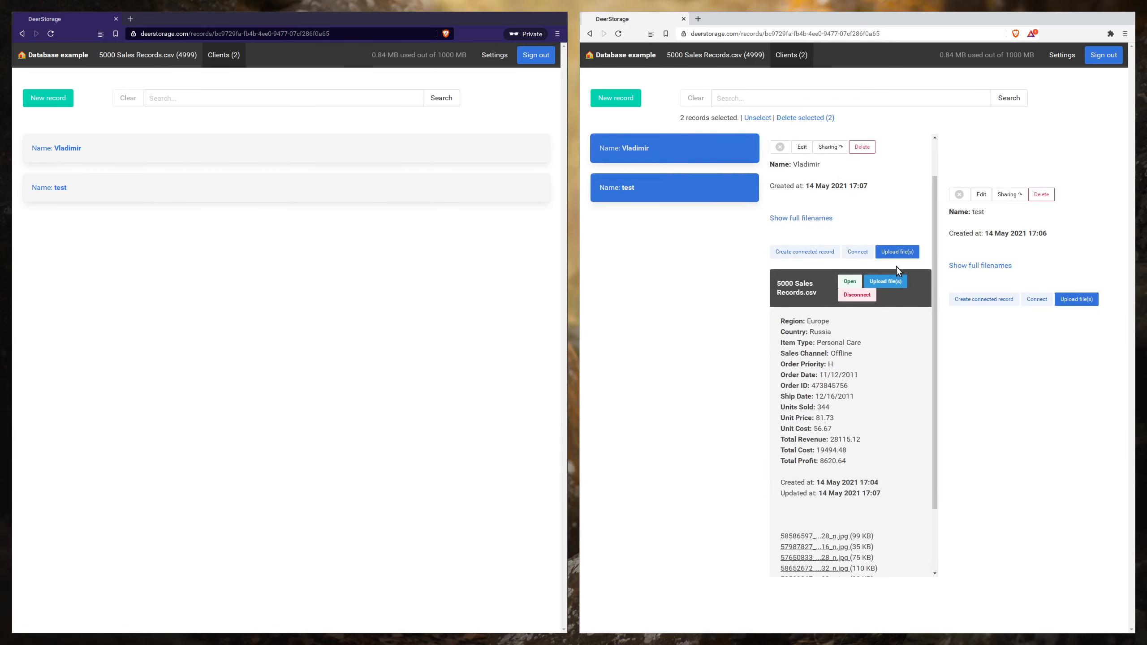
pyautogui.click(842, 455)
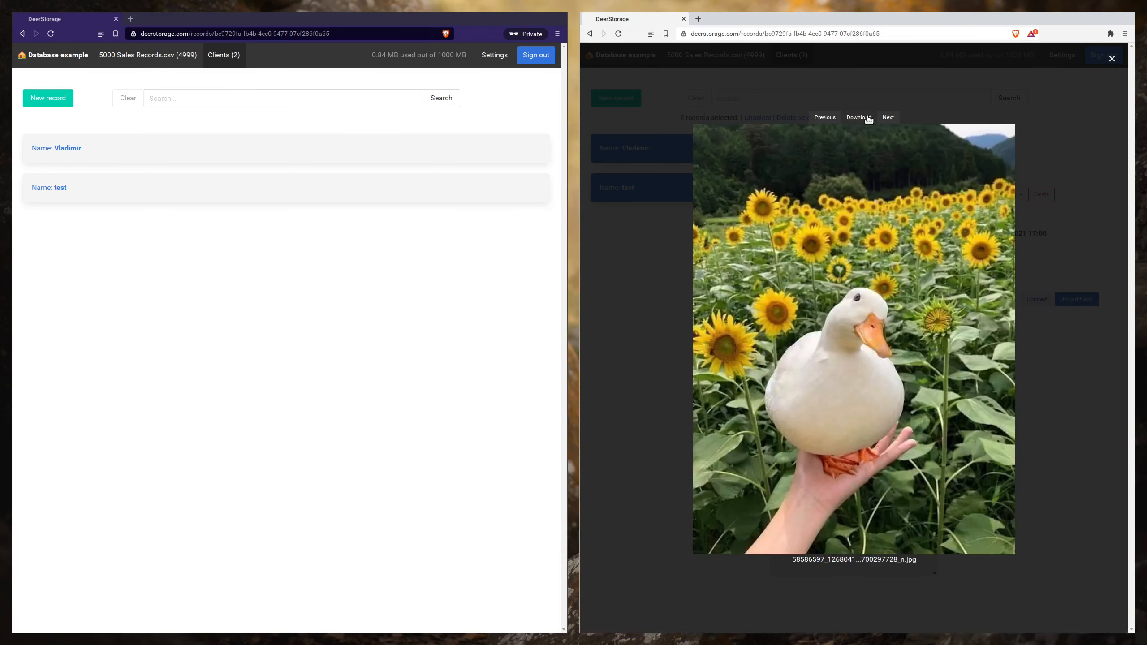
pyautogui.click(887, 119)
pyautogui.click(885, 171)
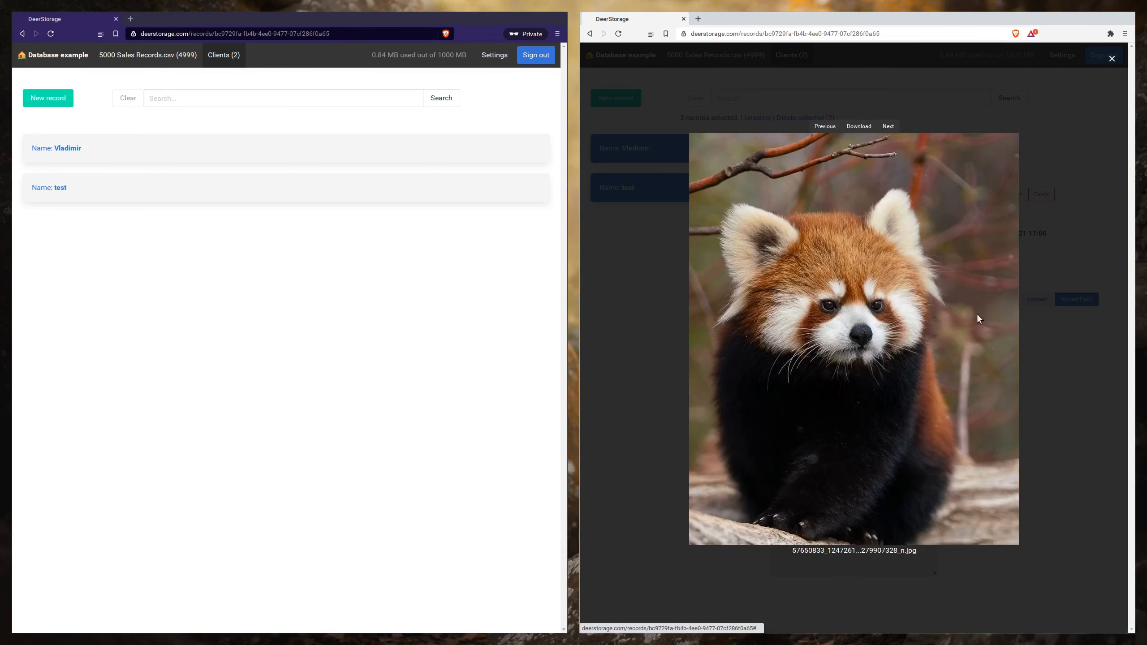
pyautogui.click(1039, 246)
pyautogui.click(686, 189)
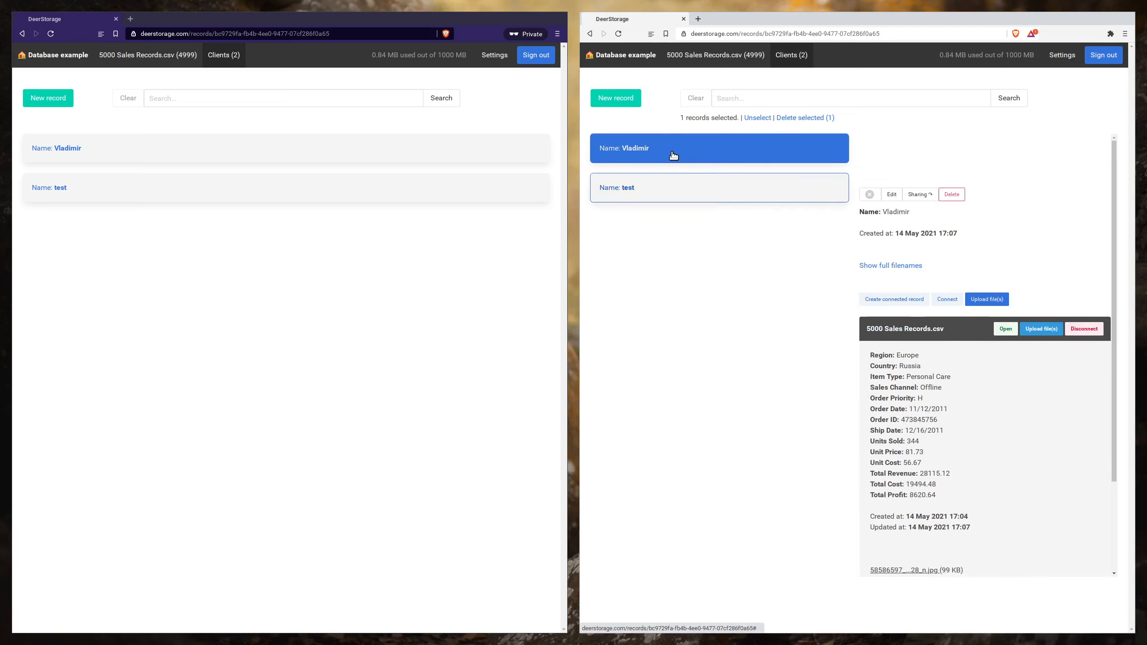
pyautogui.click(673, 155)
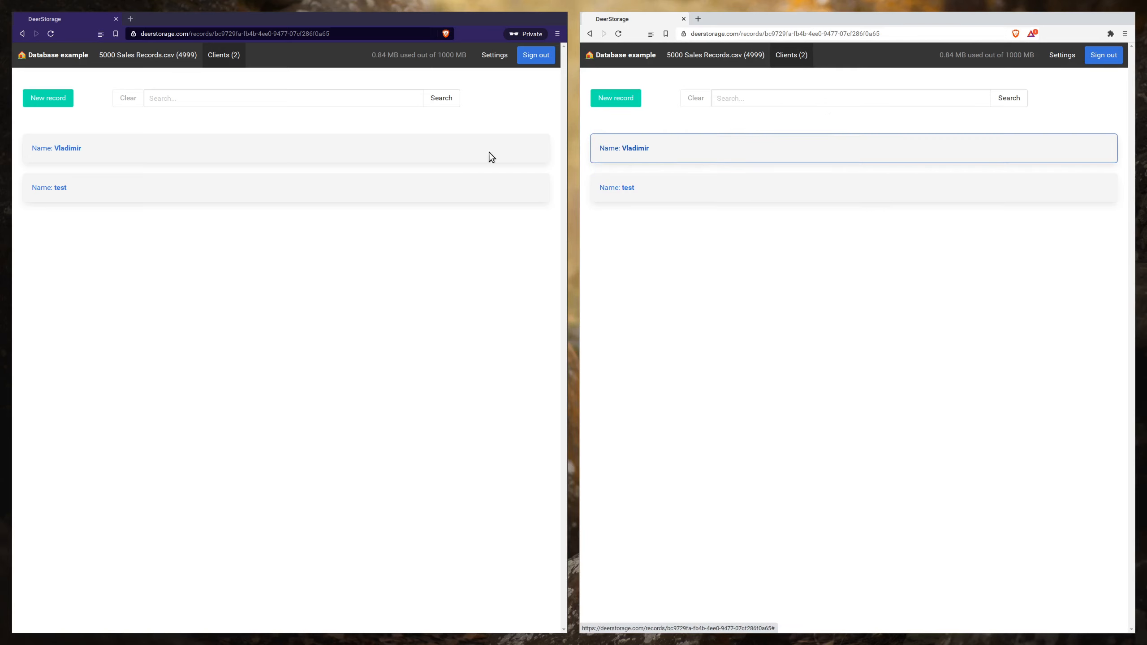
# - Select the client connected to the Russia sale in both windows and open its connected sales record in each
pyautogui.click(243, 143)
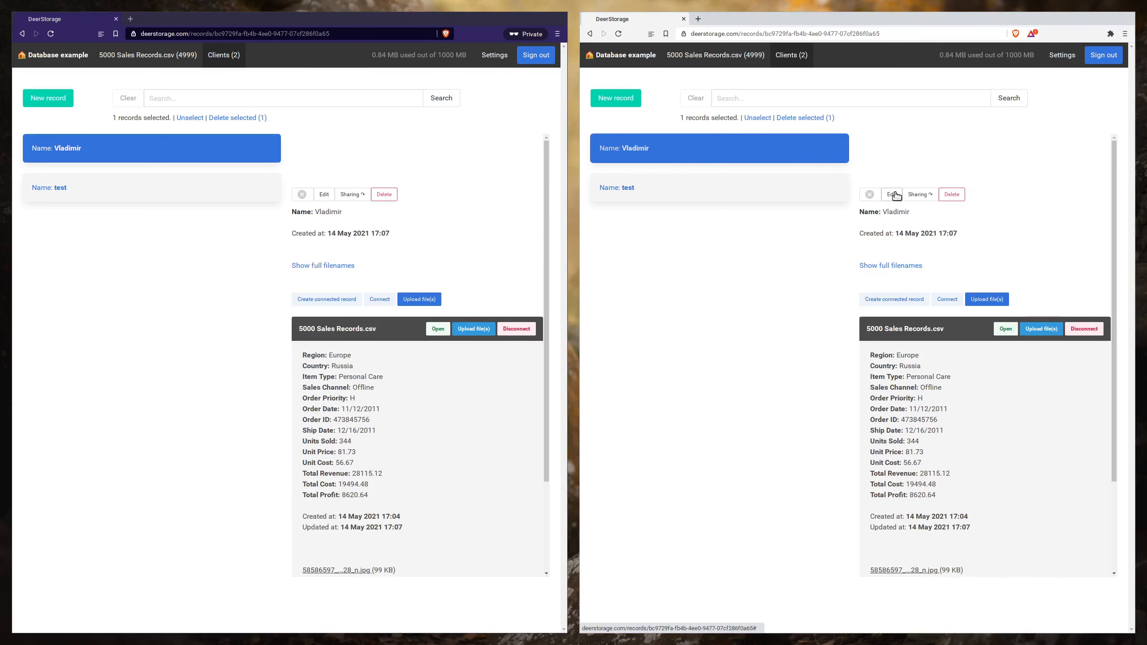
pyautogui.click(892, 195)
pyautogui.click(802, 407)
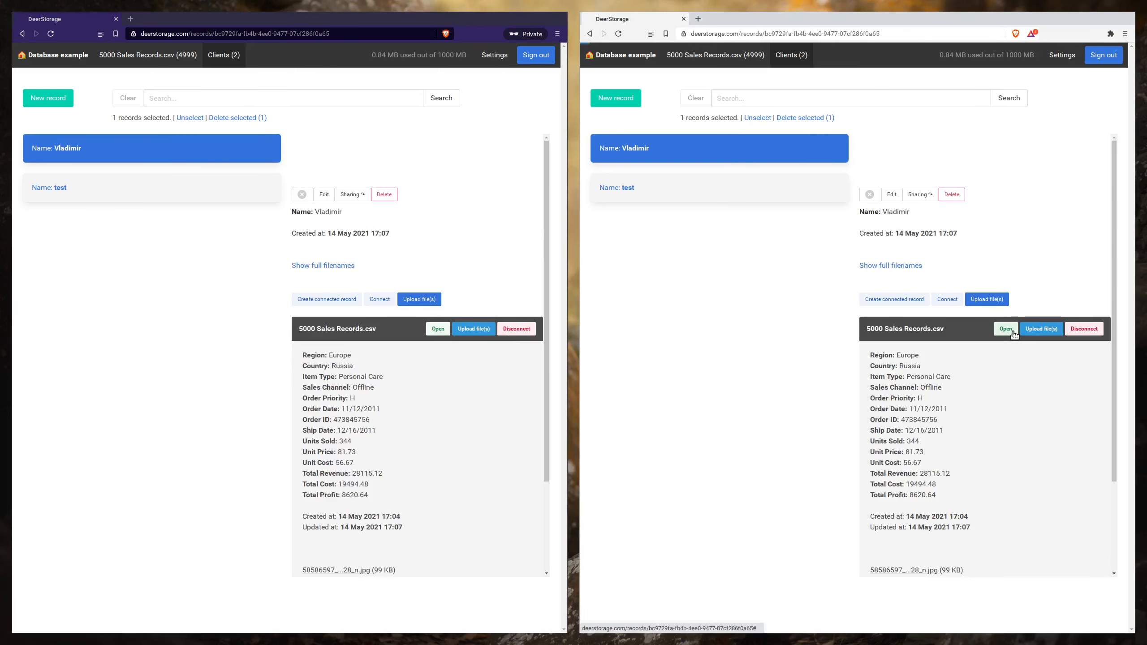
pyautogui.click(1007, 329)
pyautogui.click(433, 337)
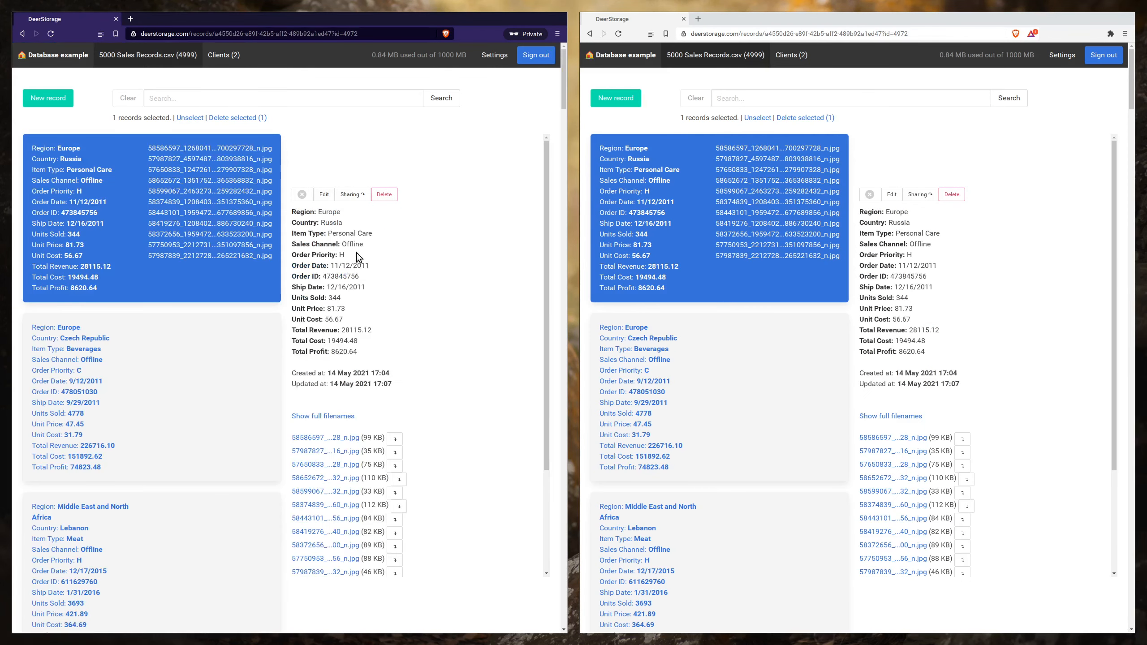
# - Open the Russia record for editing in both windows, and save its Region as Europe123 in the regular window
pyautogui.click(323, 195)
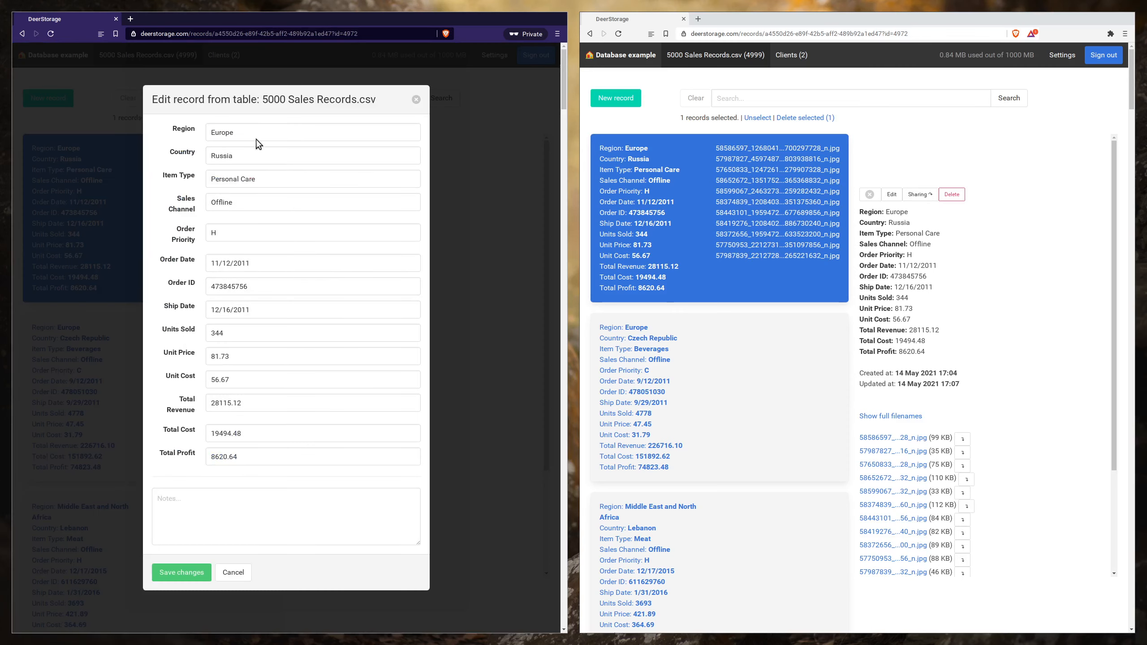
pyautogui.click(892, 193)
pyautogui.click(821, 136)
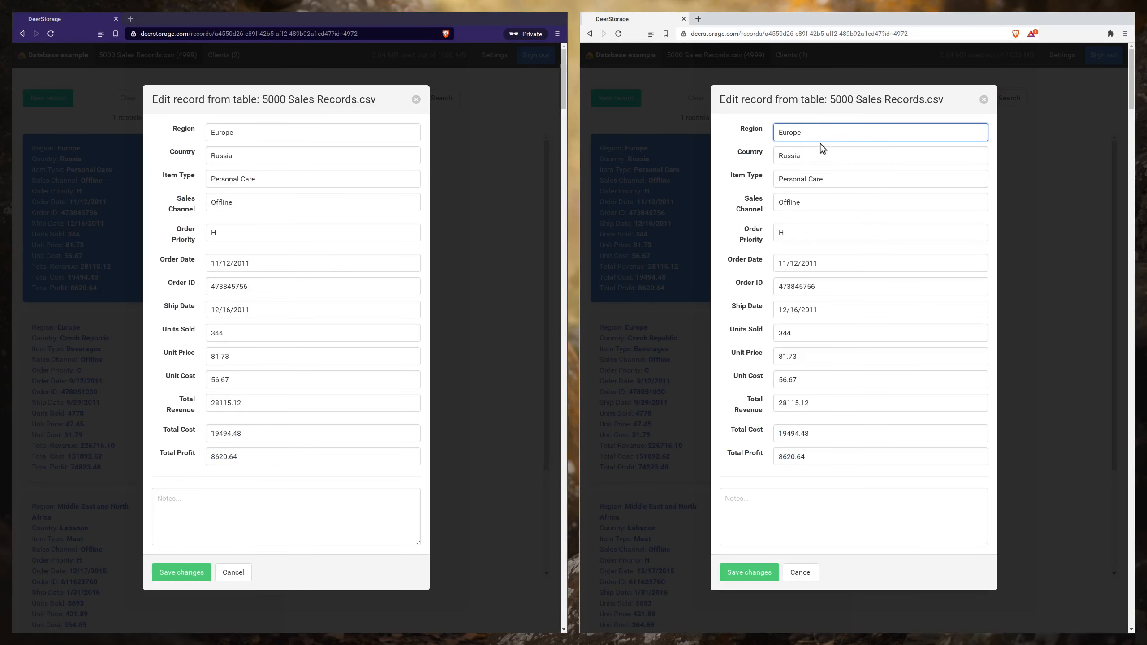
pyautogui.write('123')
pyautogui.click(750, 572)
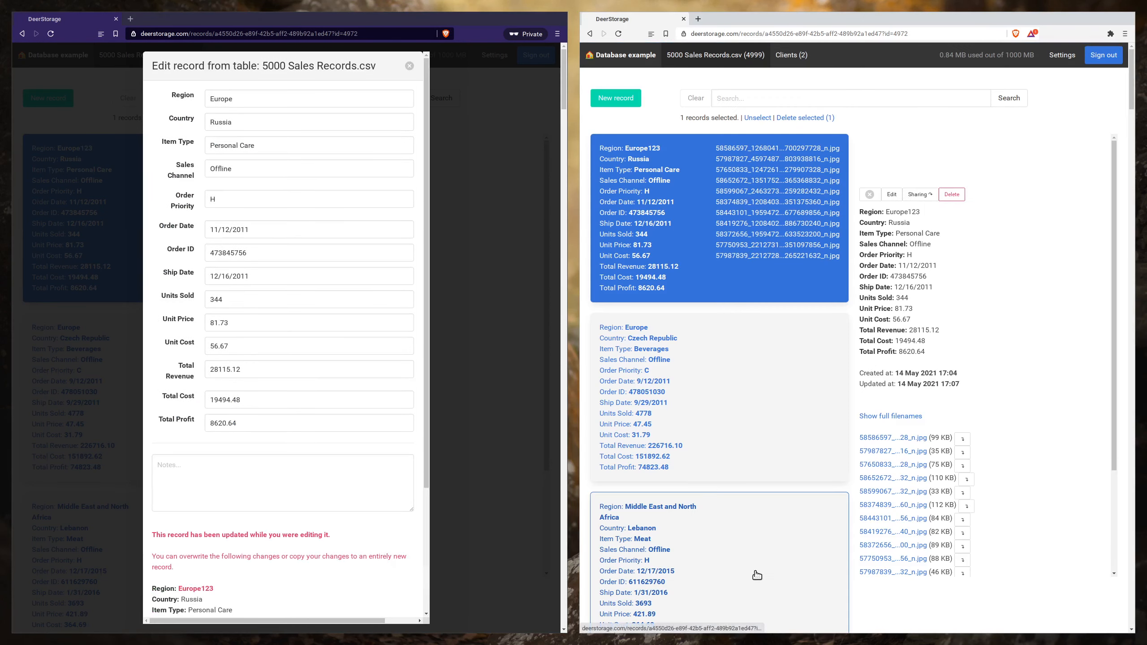
# - Examine the edit-conflict notice, the changed Region value and the available save options in the private window's edit form
pyautogui.scroll(-3, 235, 492)
pyautogui.moveTo(214, 446); pyautogui.dragTo(176, 446)
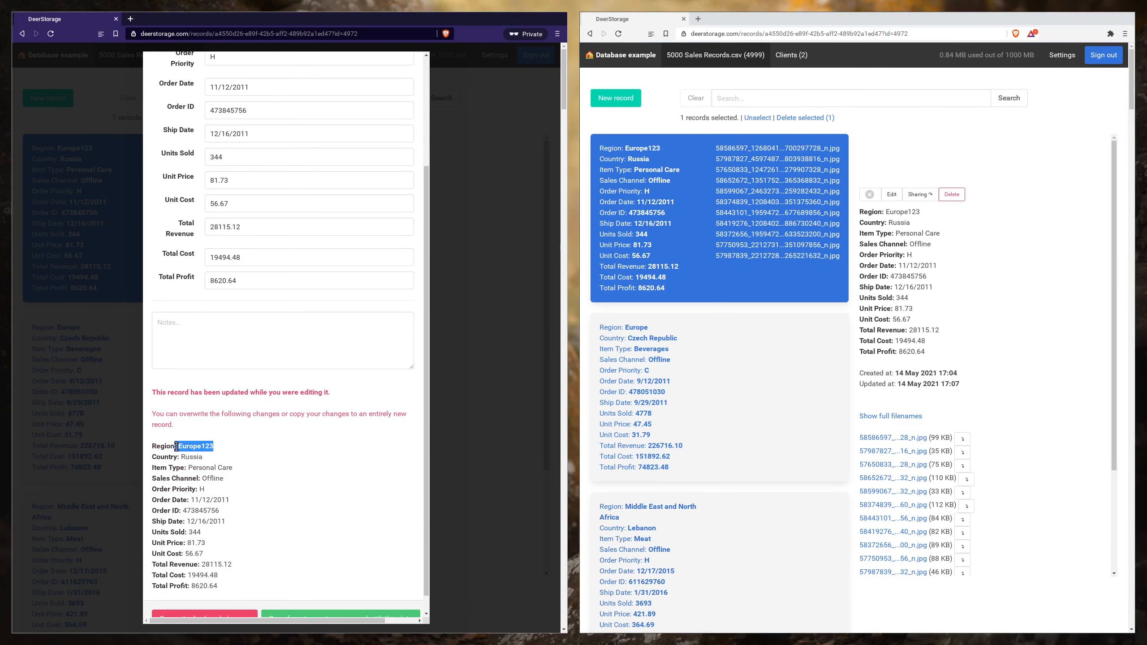
pyautogui.moveTo(151, 392); pyautogui.dragTo(386, 393)
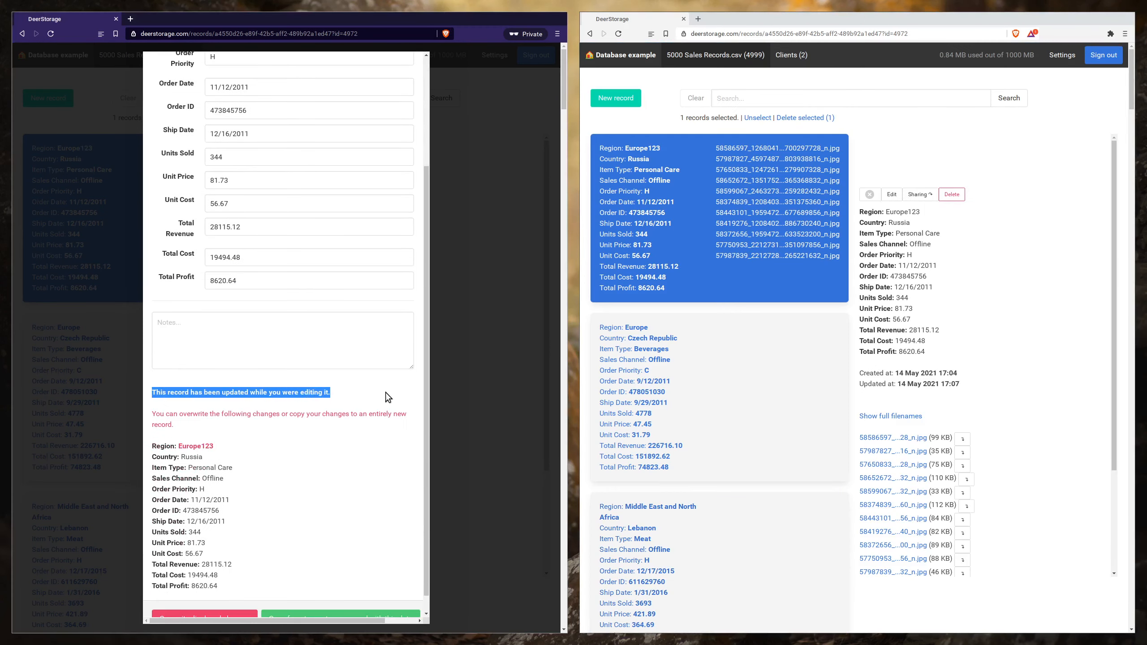
pyautogui.click(386, 392)
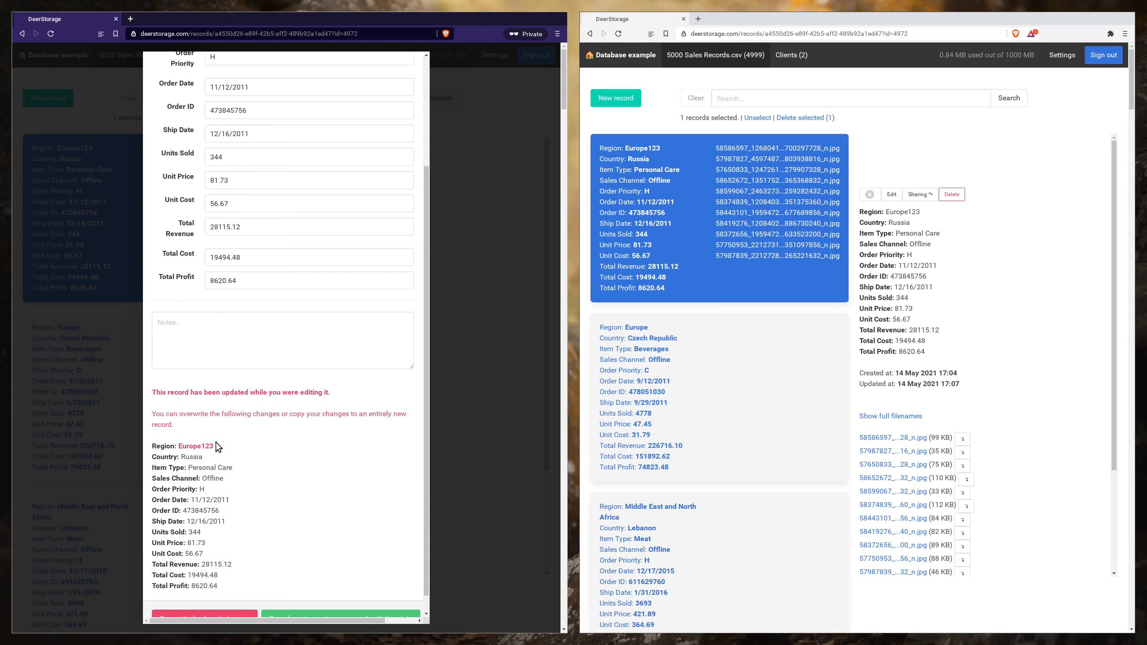
pyautogui.click(179, 440)
pyautogui.scroll(-1, 214, 458)
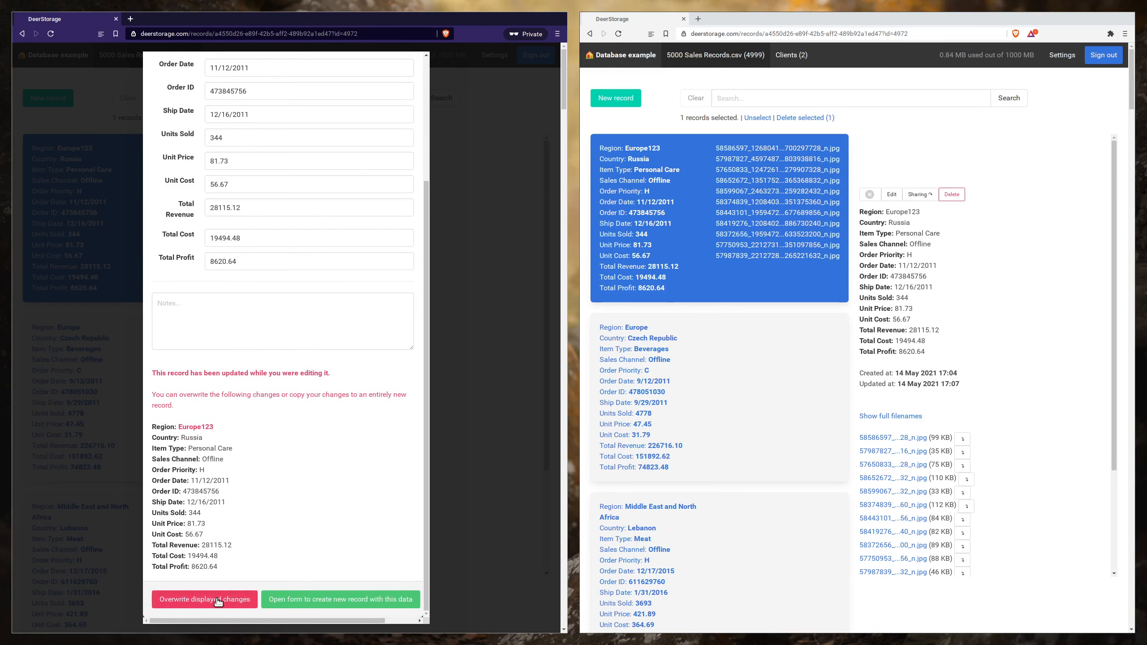
pyautogui.click(332, 604)
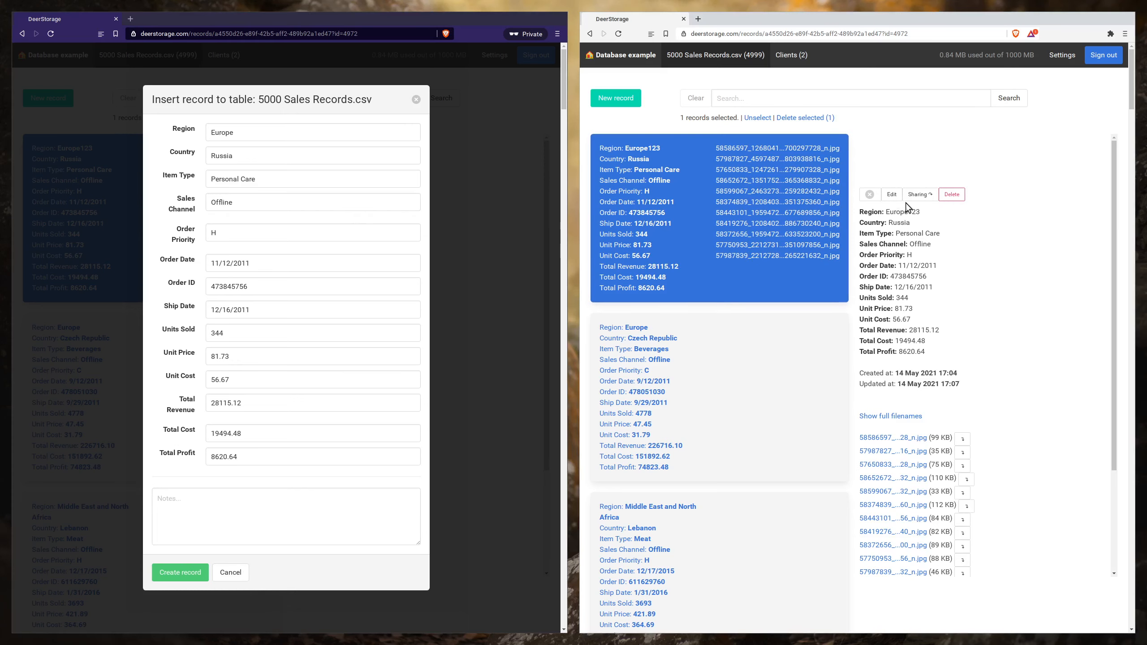
pyautogui.click(951, 195)
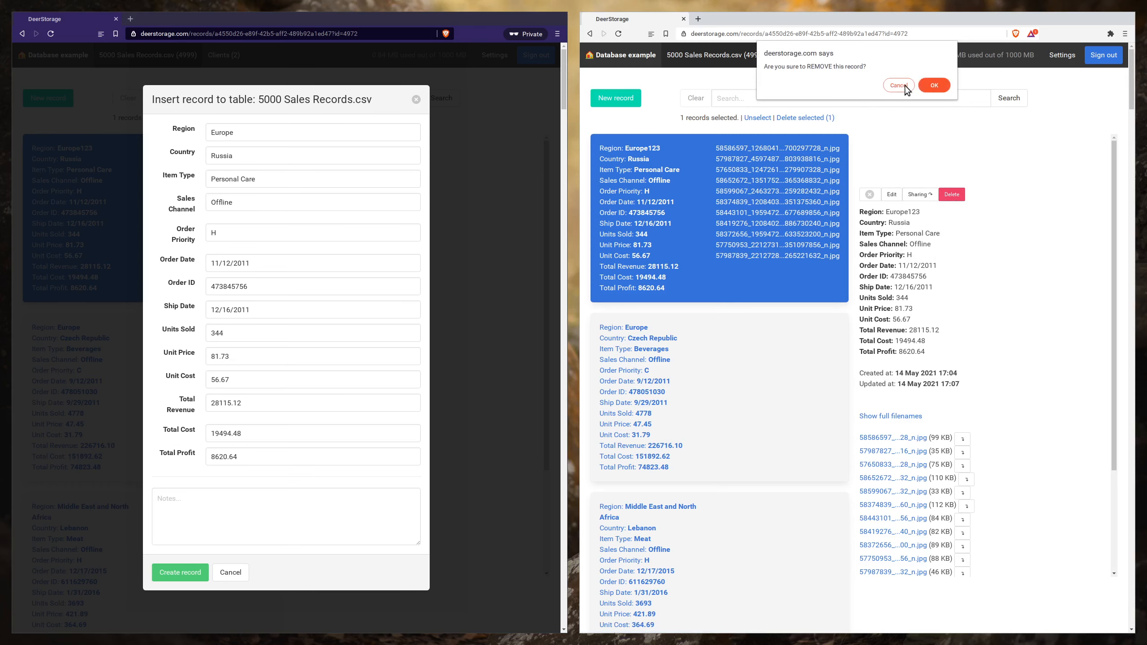
pyautogui.click(933, 86)
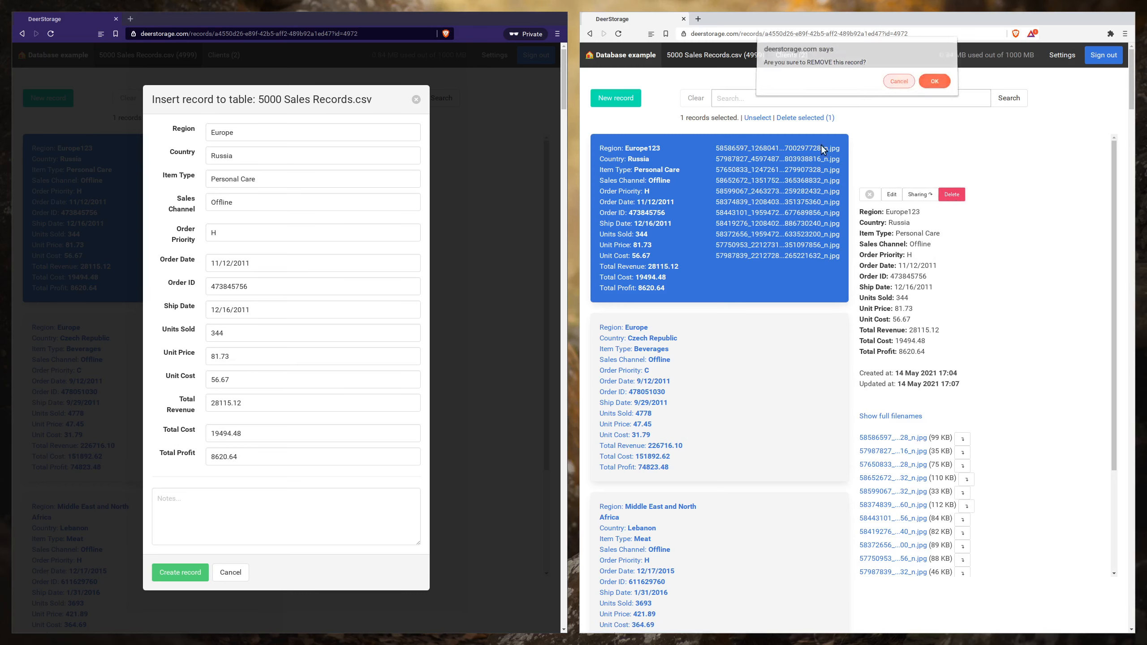
pyautogui.click(230, 572)
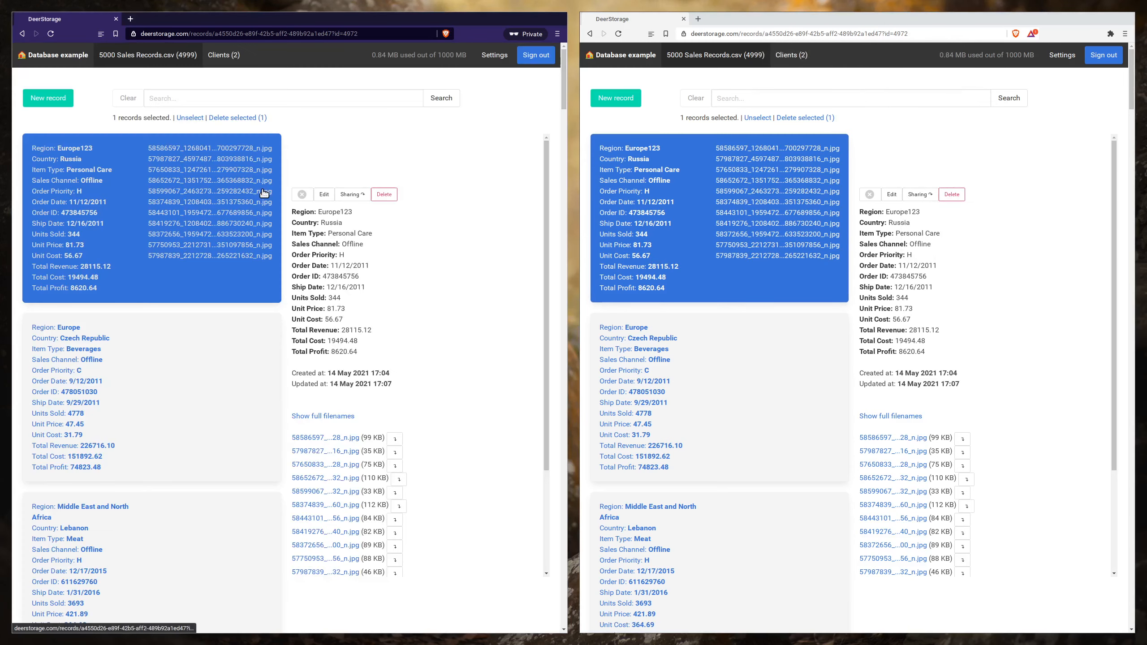
# - Open the Russia record for editing in the private window and delete that record in the regular window
pyautogui.click(324, 195)
pyautogui.click(951, 194)
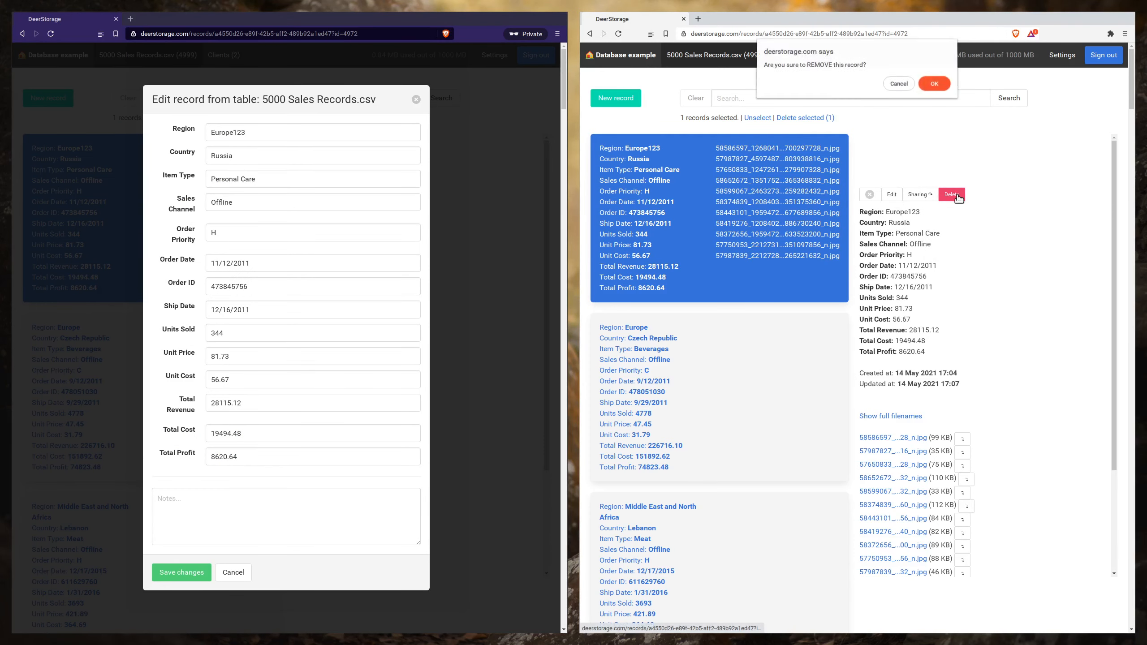
pyautogui.click(933, 85)
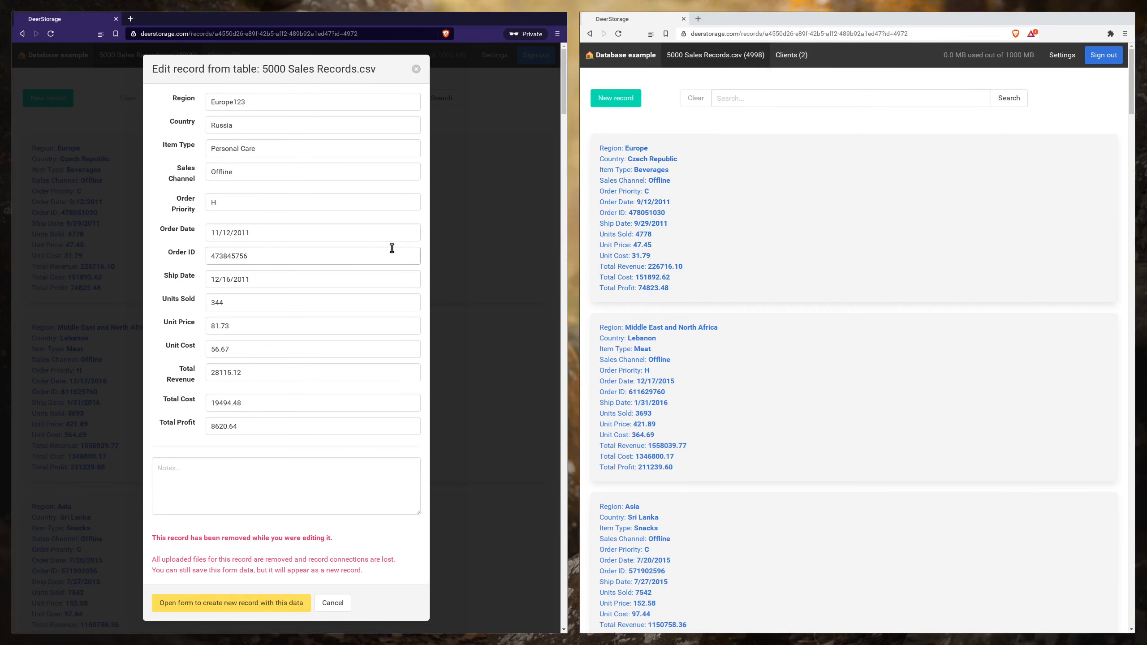
# - Create a new record in the private window from the deleted Russia record's form data
pyautogui.scroll(-2, 266, 374)
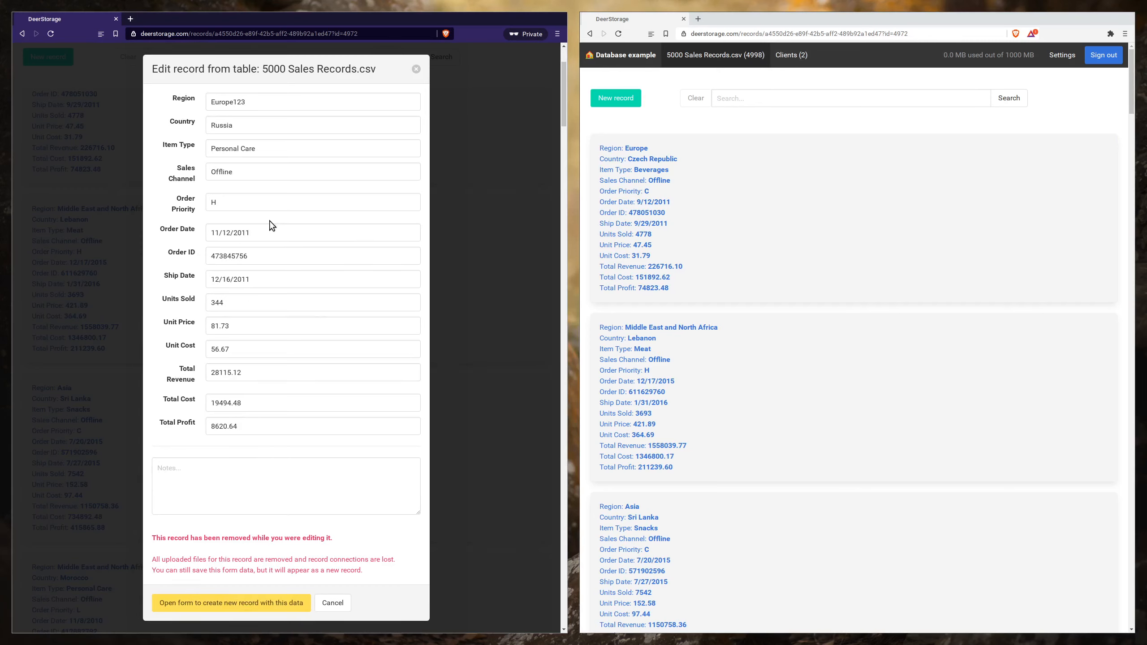
pyautogui.click(263, 608)
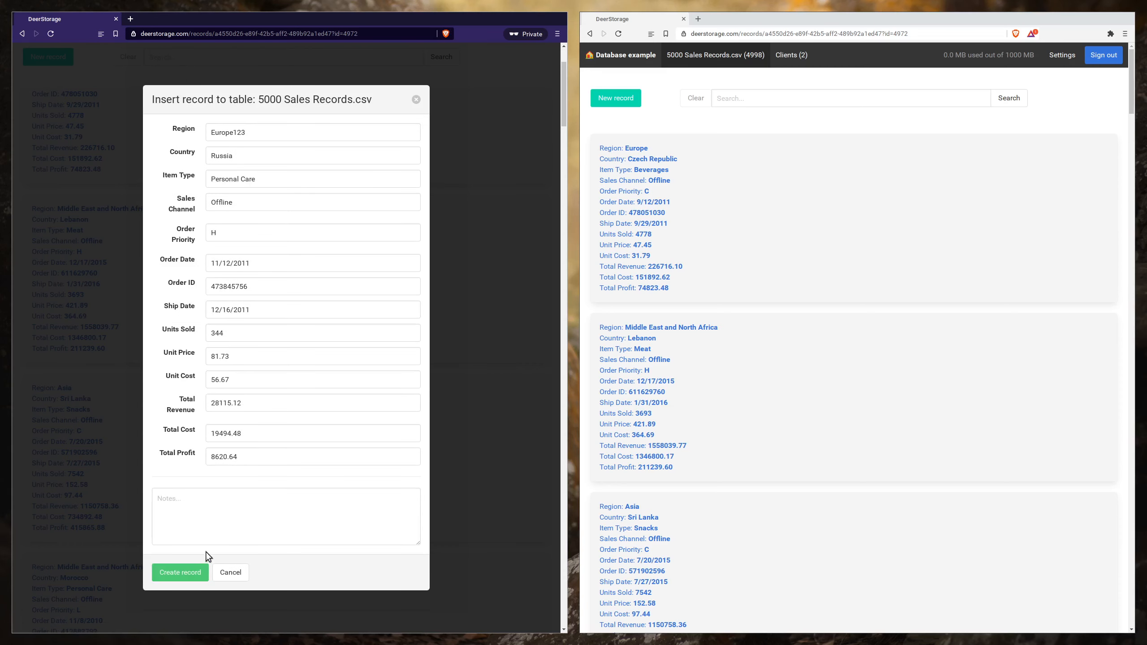
pyautogui.click(186, 572)
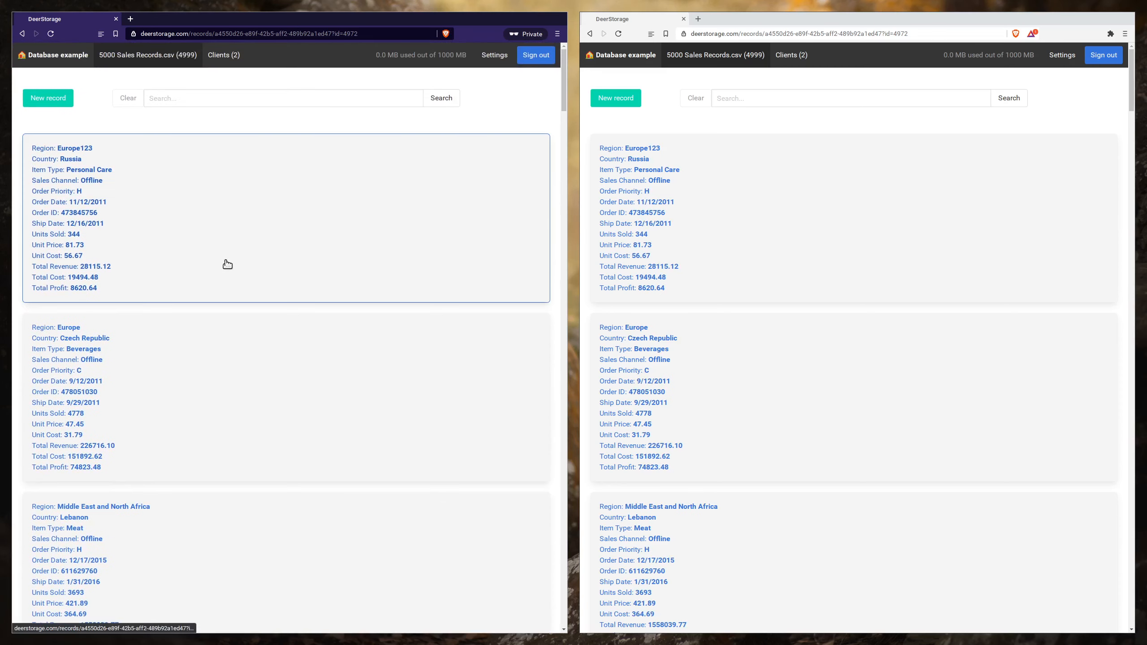
# - Select the recreated Russia record in the private window and set its Region to Europe
pyautogui.click(235, 273)
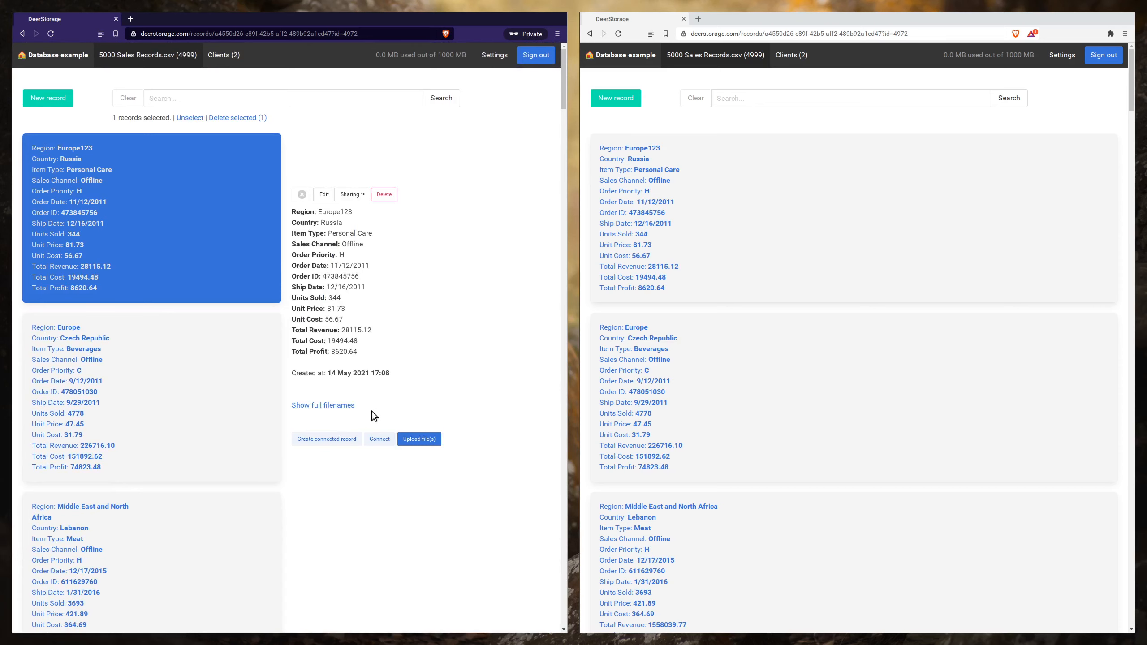
pyautogui.moveTo(340, 212); pyautogui.dragTo(352, 210)
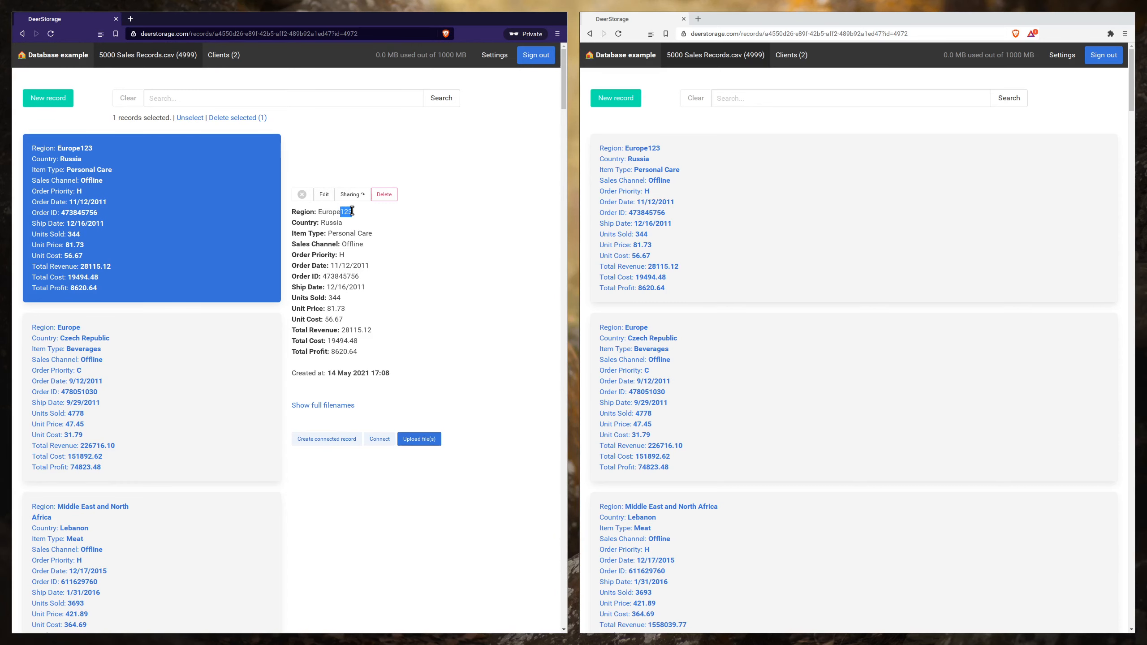
pyautogui.click(324, 194)
pyautogui.click(295, 136)
pyautogui.press('BackSpace')
pyautogui.click(181, 572)
# - Open the account settings in both windows, switch the regular window to the admin panel, and show the regular user's details
pyautogui.click(499, 63)
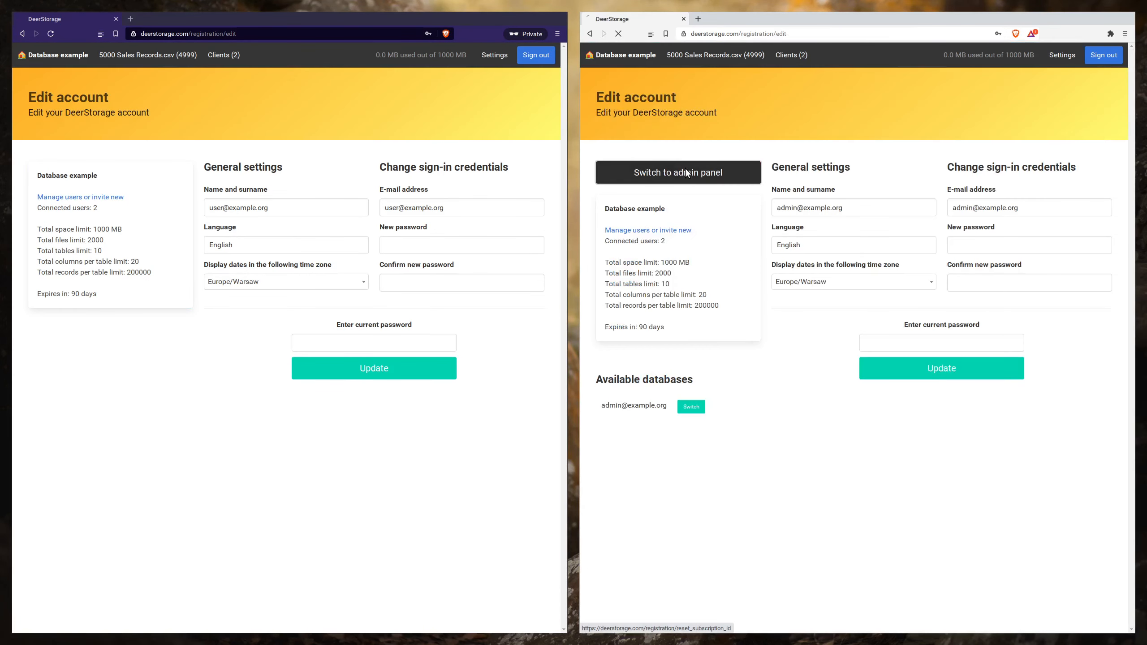
pyautogui.click(684, 168)
pyautogui.click(644, 55)
pyautogui.click(626, 298)
pyautogui.click(885, 270)
pyautogui.click(894, 271)
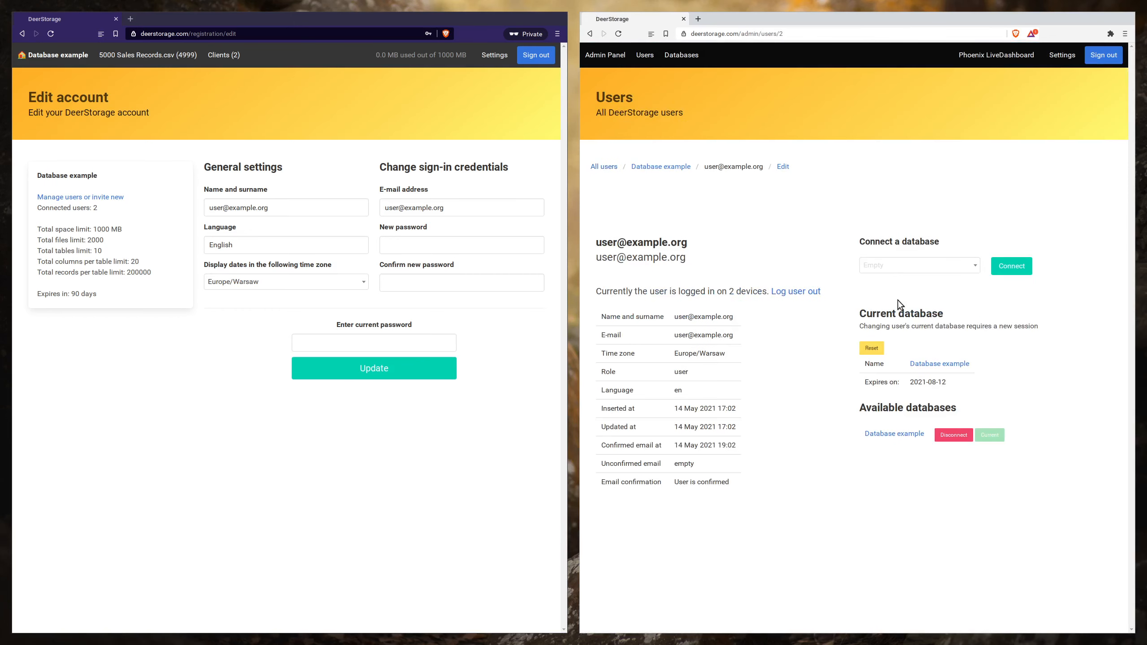
# - Reset the regular user's current database without disconnecting it, and view the user's edit form
pyautogui.click(952, 435)
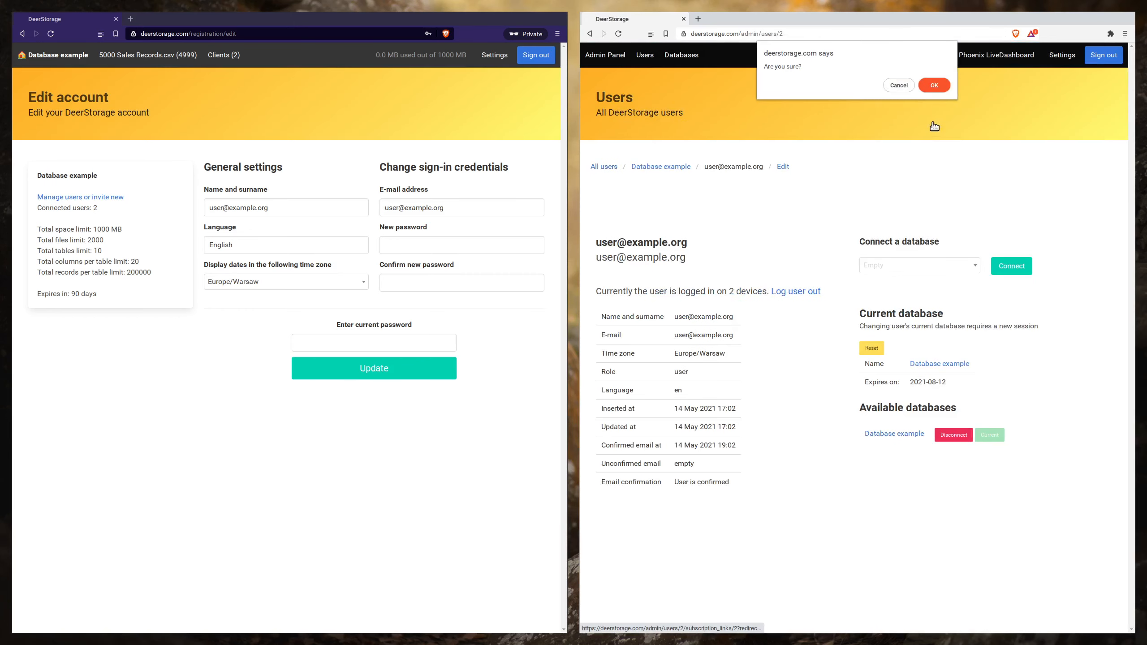
pyautogui.click(901, 86)
pyautogui.click(872, 348)
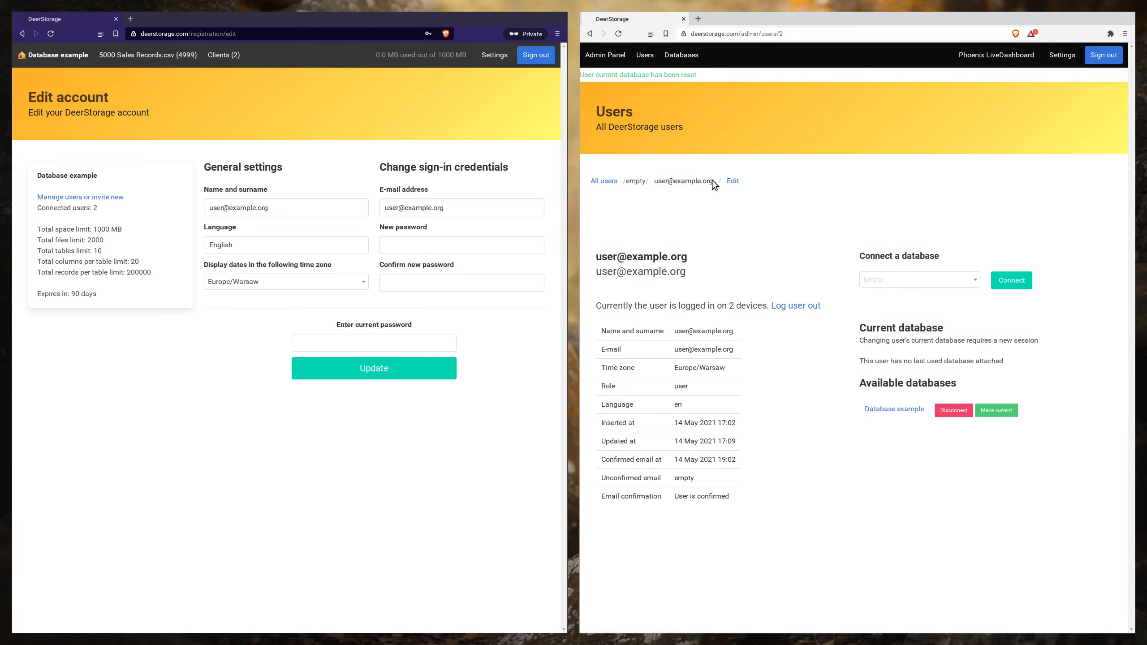
pyautogui.click(732, 181)
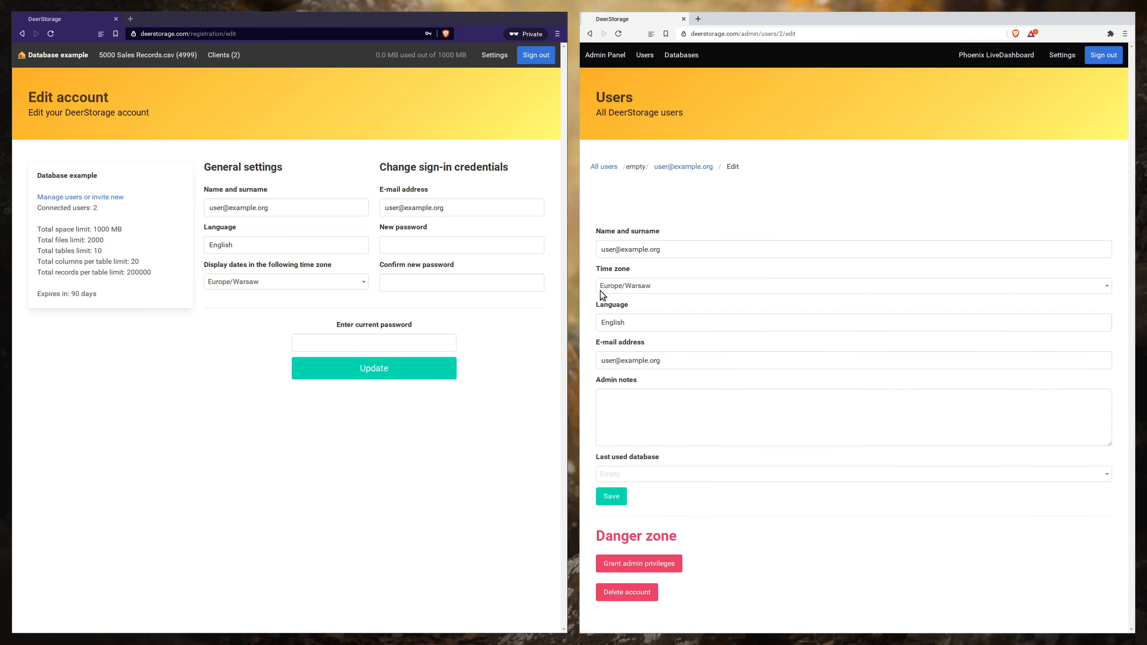
pyautogui.click(676, 166)
# - Set the storage limit of the administrator's own database to 10 GB and check its used space
pyautogui.click(673, 54)
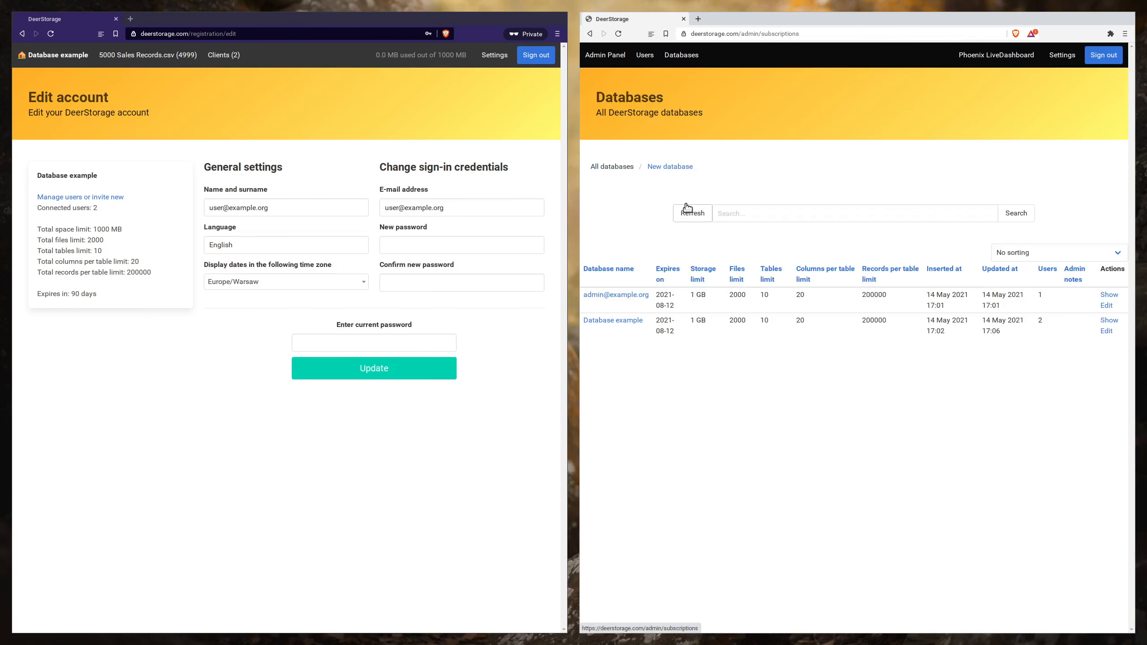
pyautogui.click(638, 297)
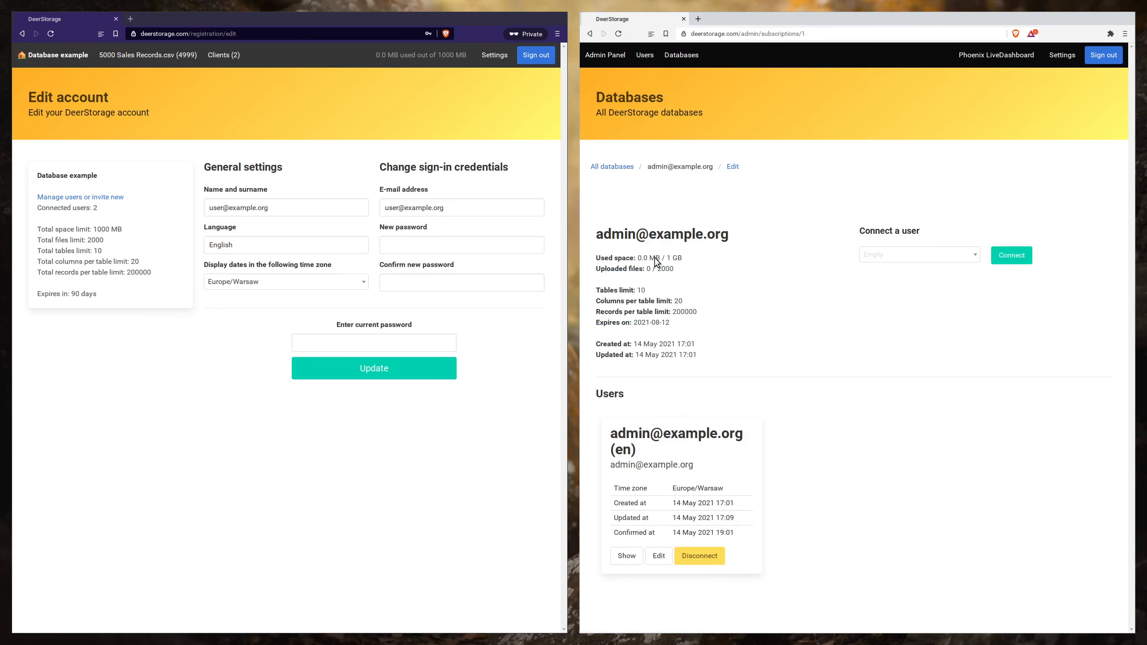
pyautogui.click(725, 170)
pyautogui.scroll(-1, 700, 292)
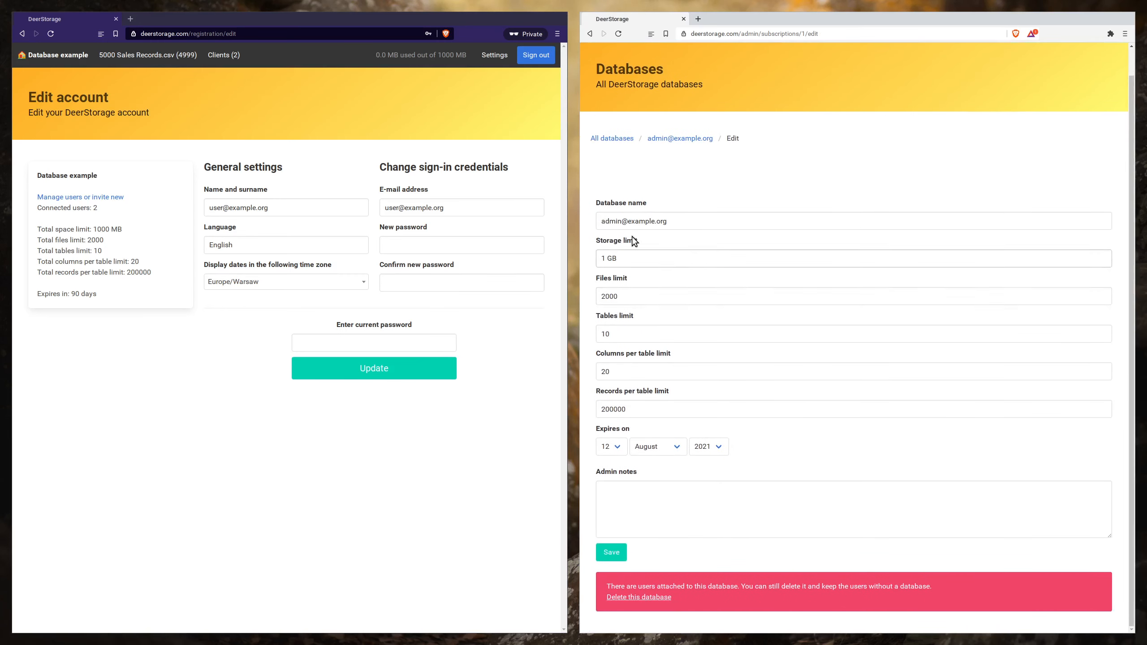
pyautogui.click(630, 258)
pyautogui.click(634, 260)
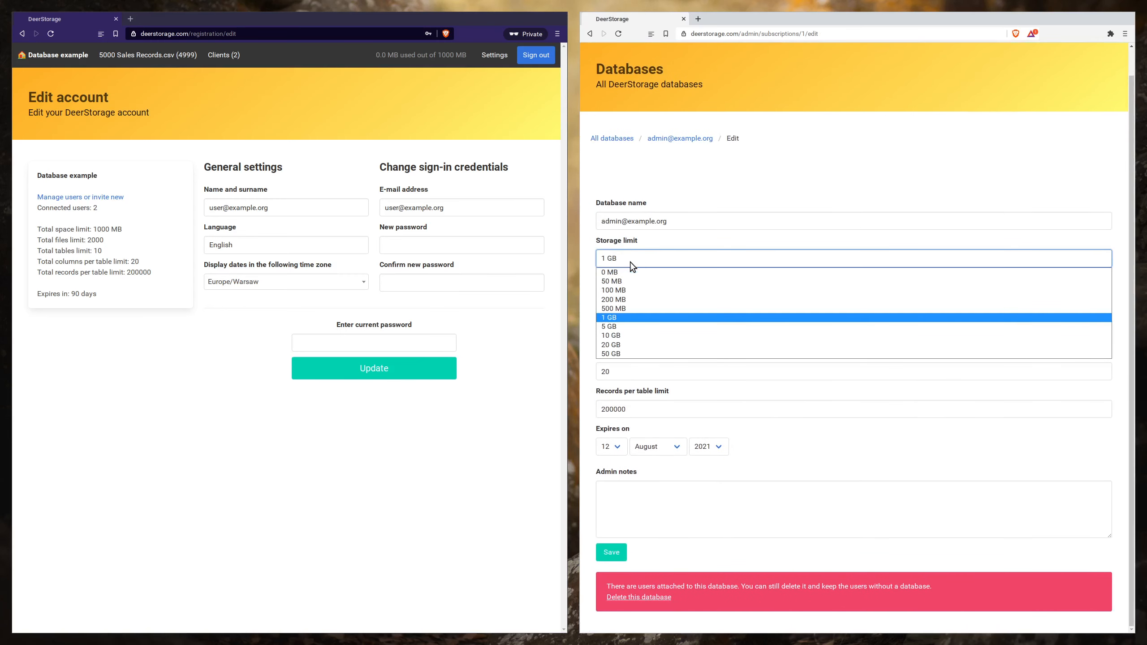
pyautogui.click(619, 335)
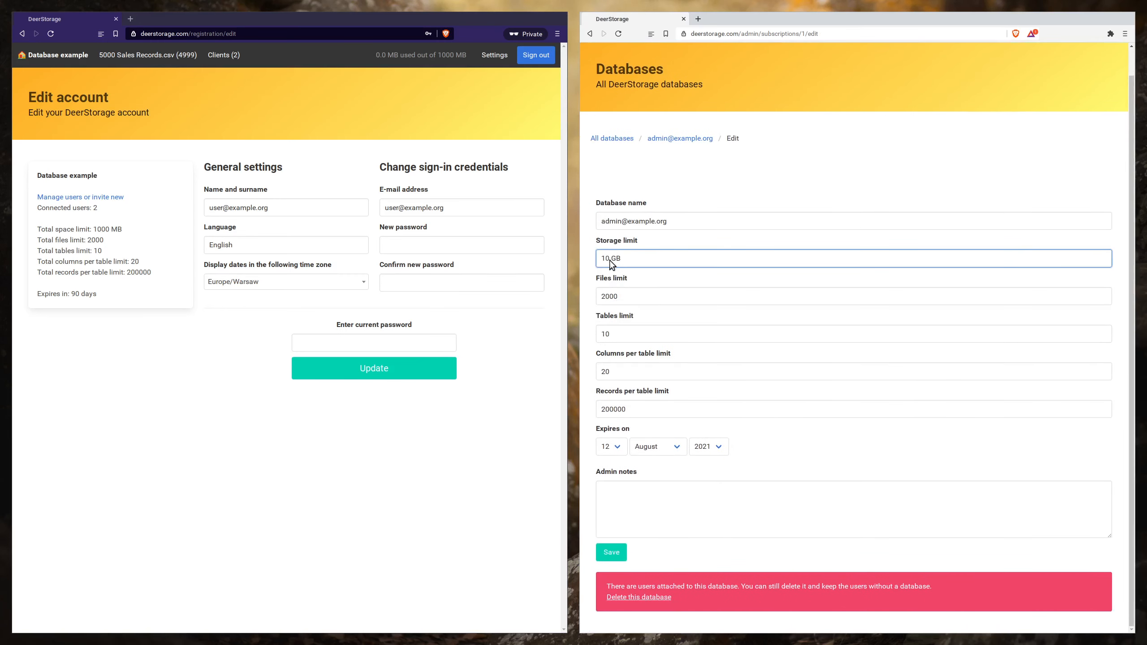
pyautogui.click(620, 550)
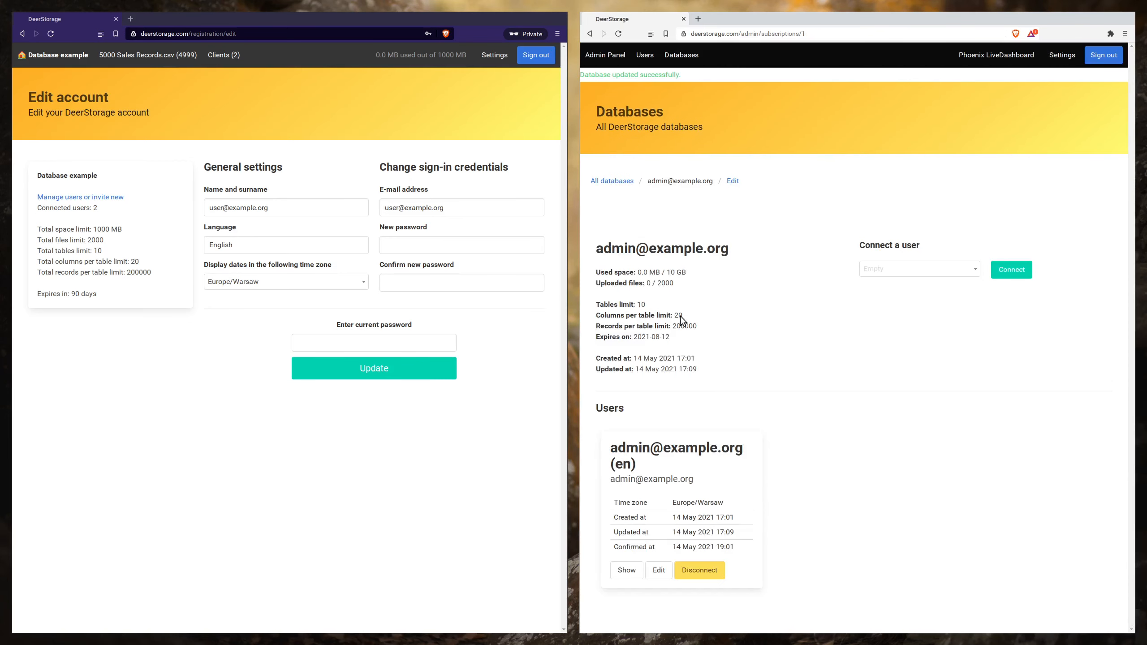
pyautogui.moveTo(688, 272); pyautogui.dragTo(592, 275)
pyautogui.click(670, 282)
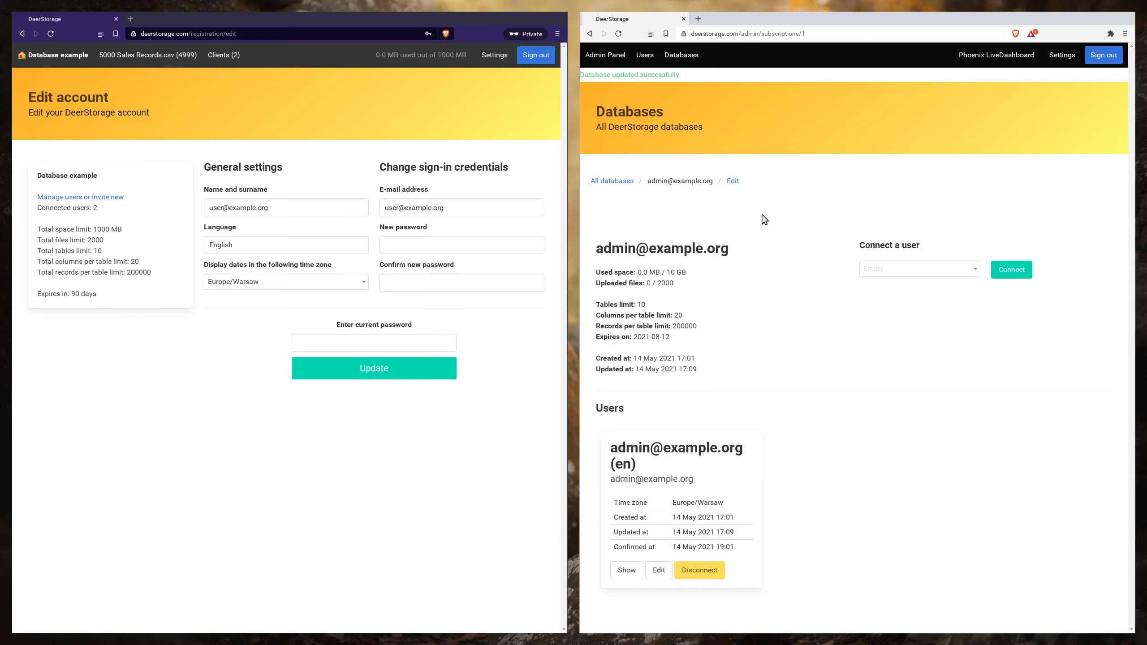